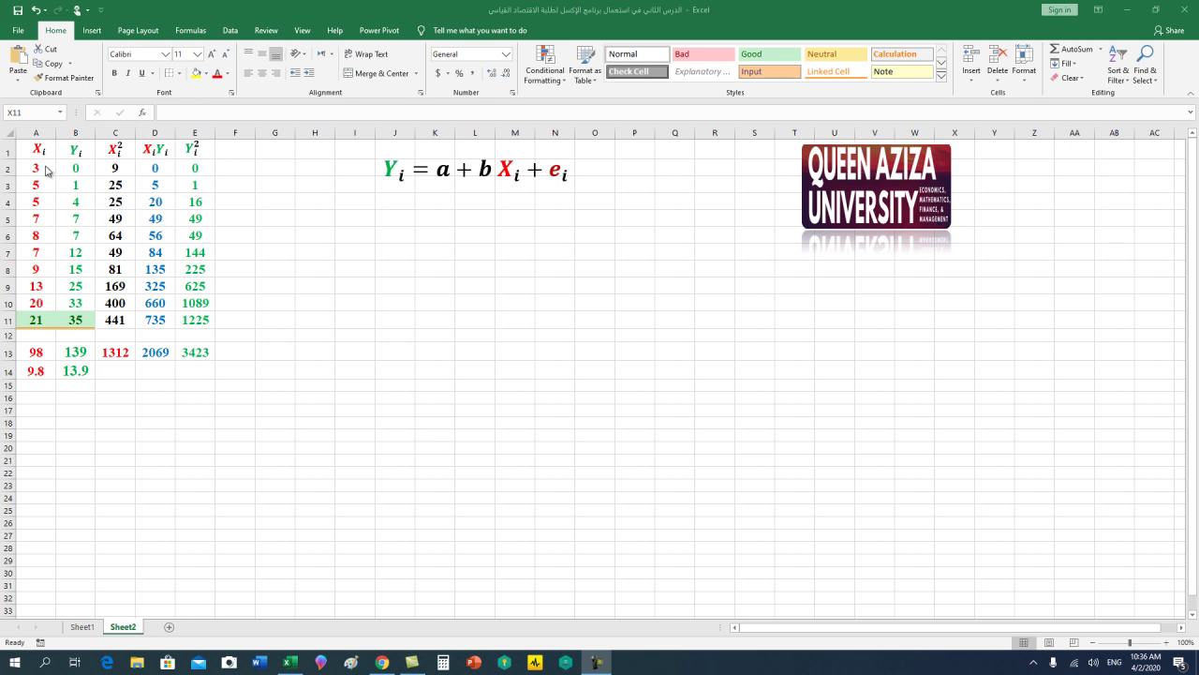
- Select the ten Xi values in A2:A11 and copy them
left_click(45, 166)
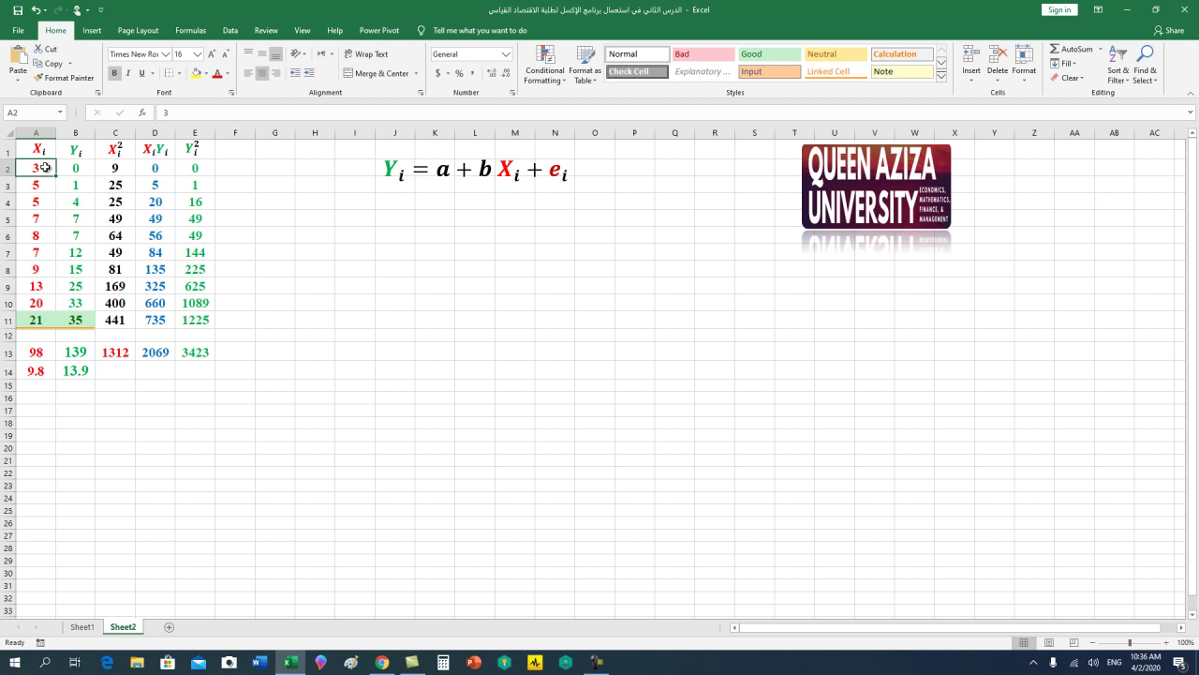
key("shift+Down")
key("shift+Down")
key("shift+Down")
key("shift+Down")
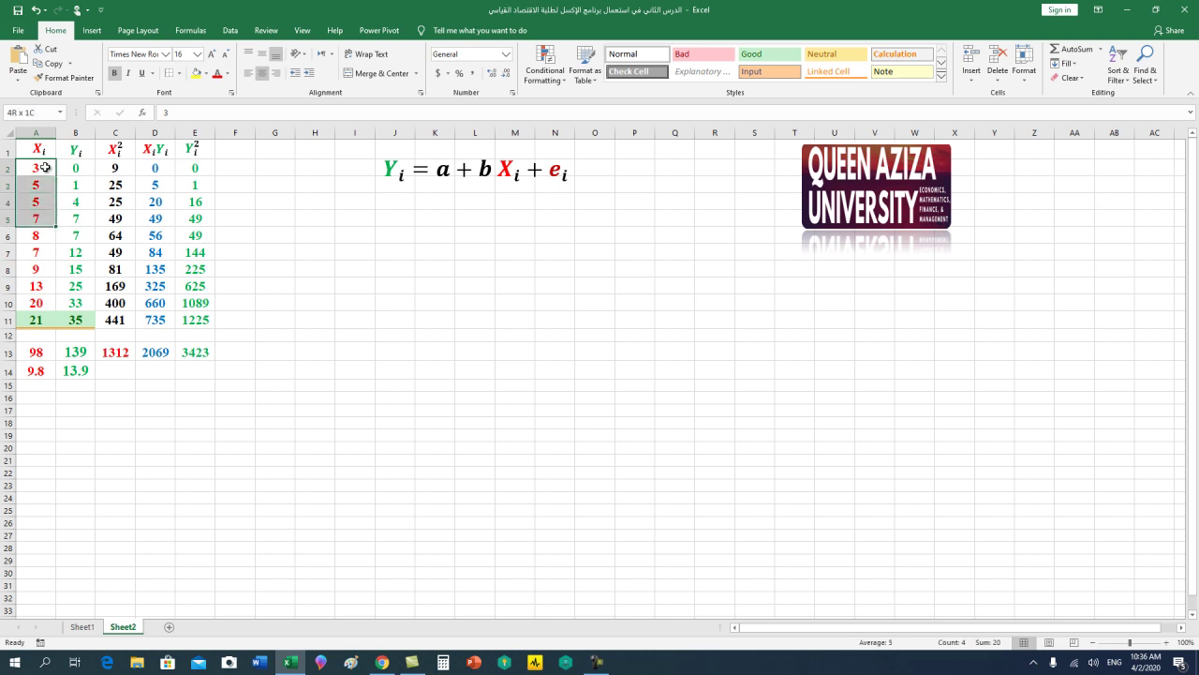
key("shift+Down")
key("shift+Down")
key("shift+Down")
key("shift+Down")
key("shift+Down")
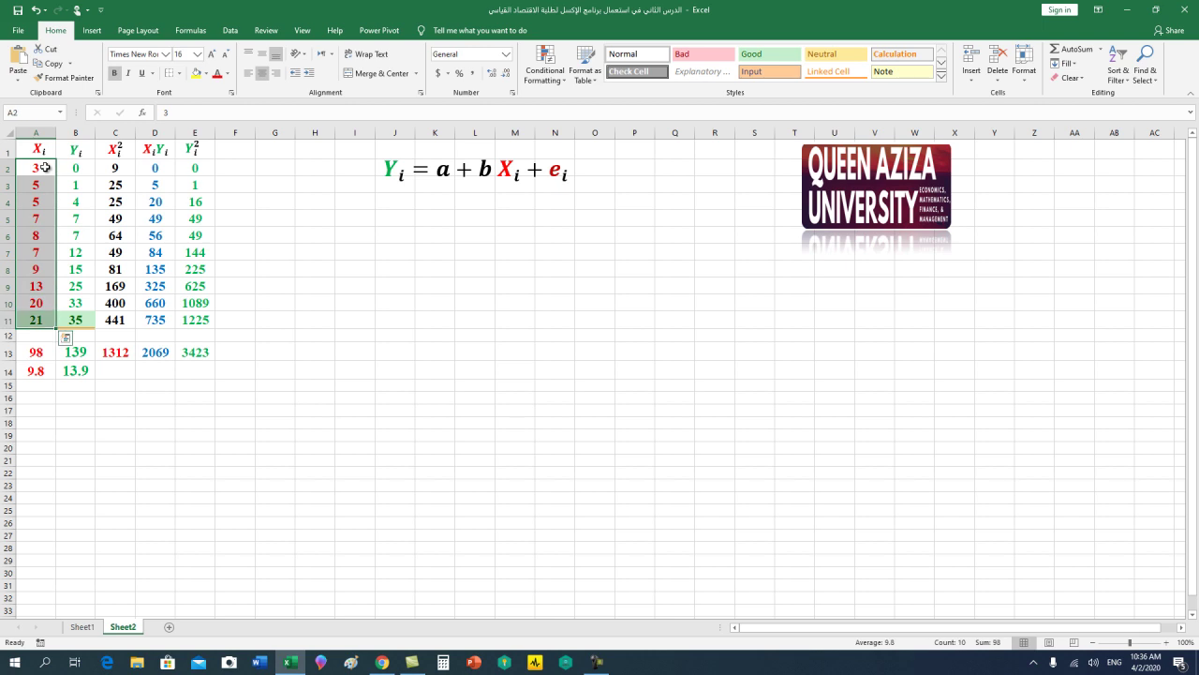
left_click(328, 199)
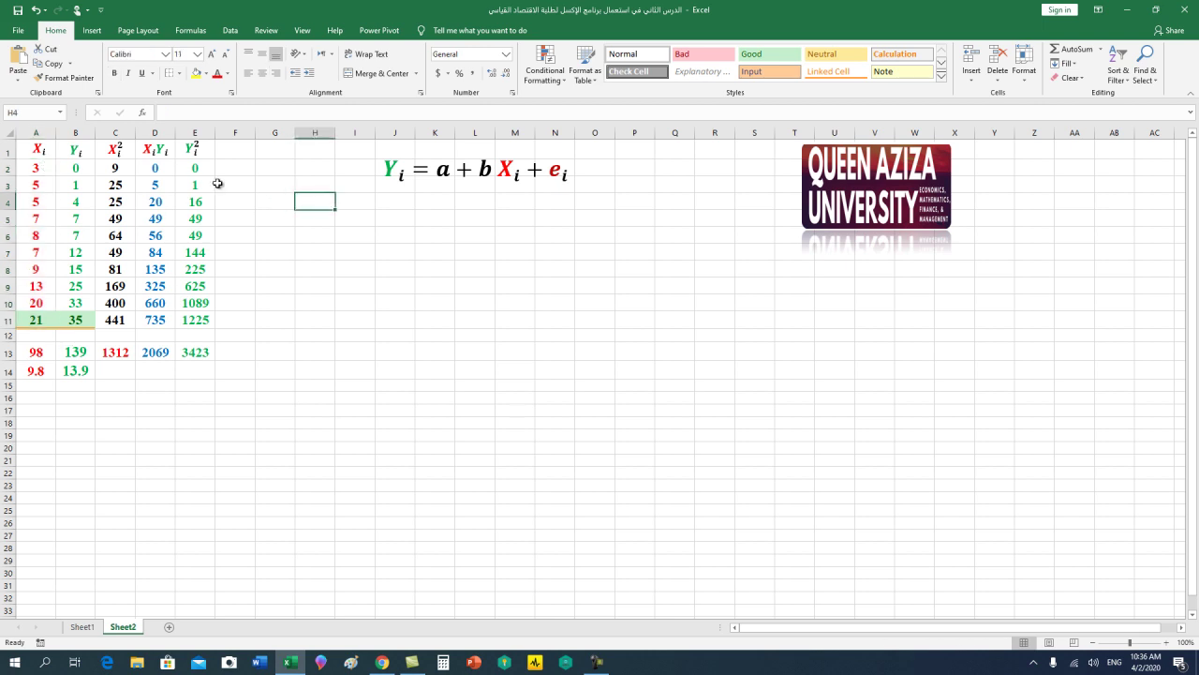
left_click(46, 168)
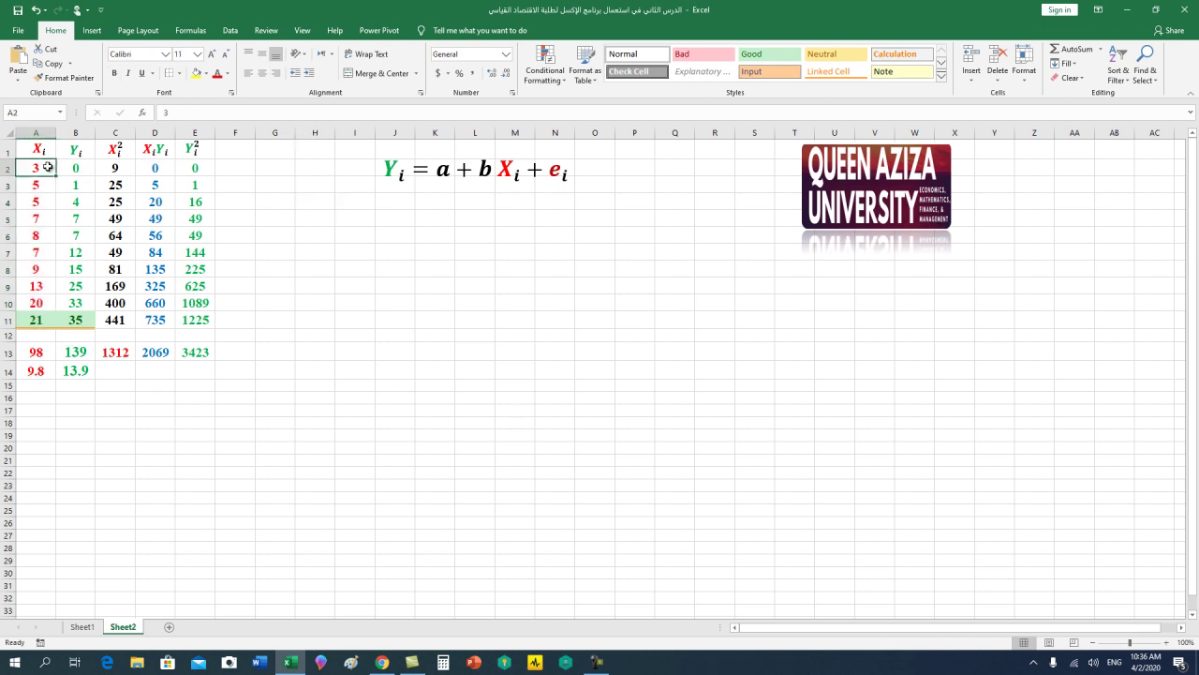
left_click_drag(45, 169, 36, 322)
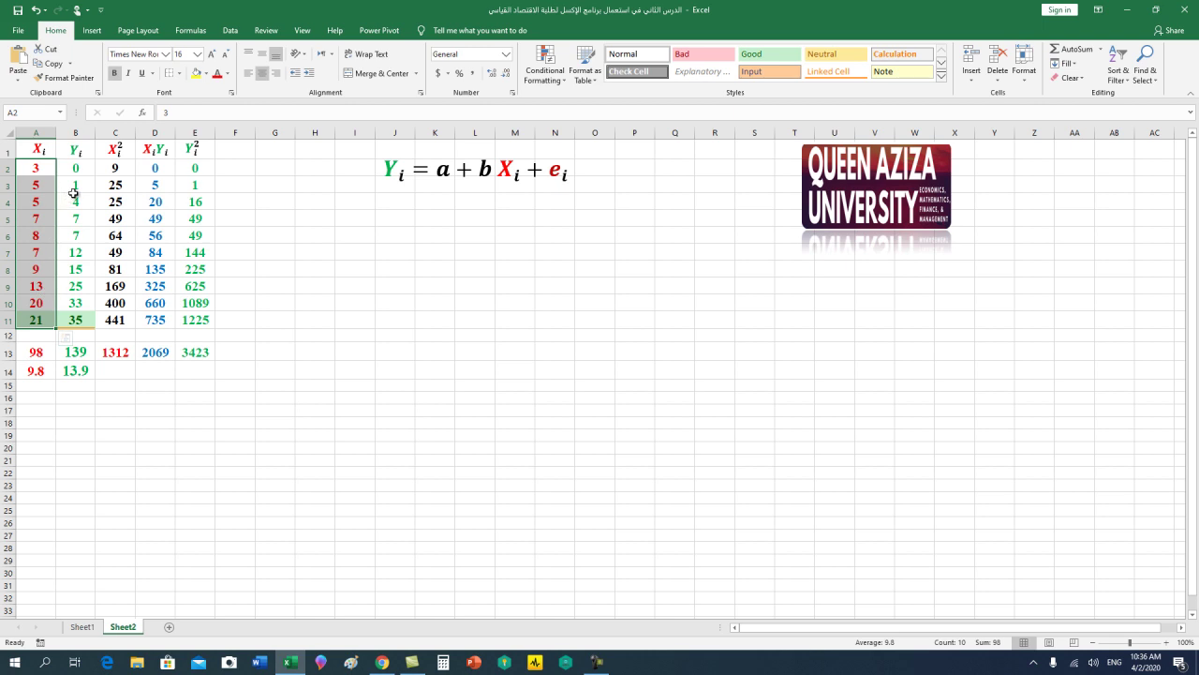
key("ctrl+c")
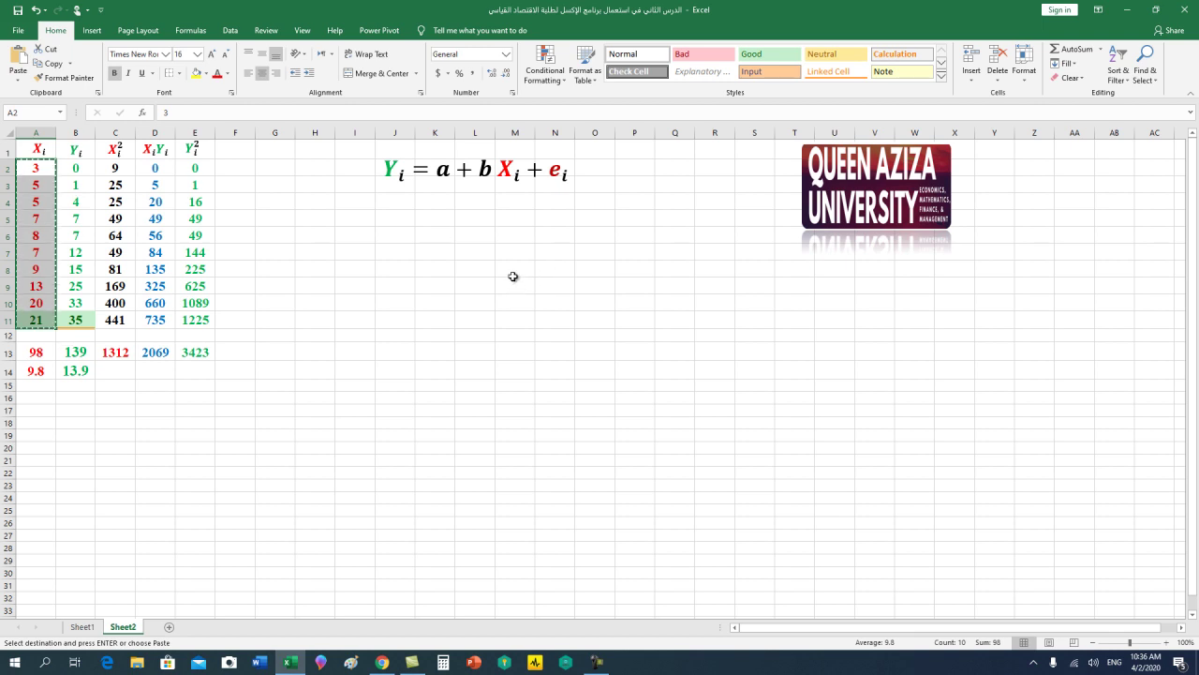
- Undo a trial paste at M8, reselect A2:A11 and choose M10 as destination
left_click(513, 271)
key("ctrl+v")
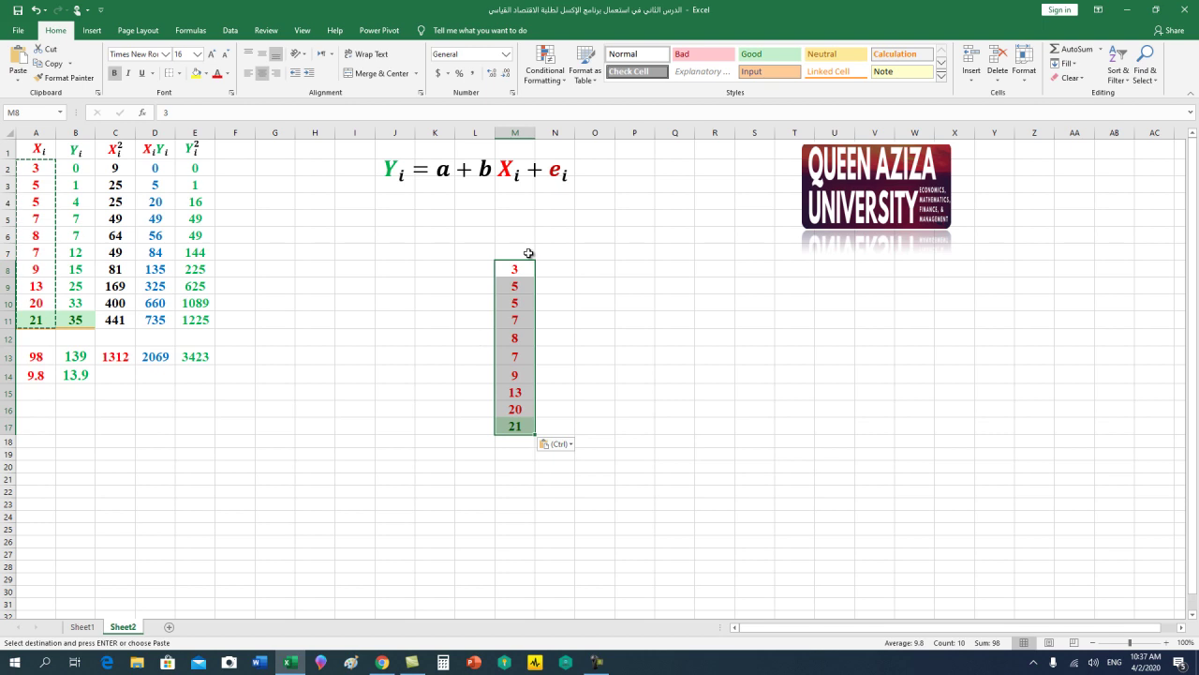
left_click(36, 11)
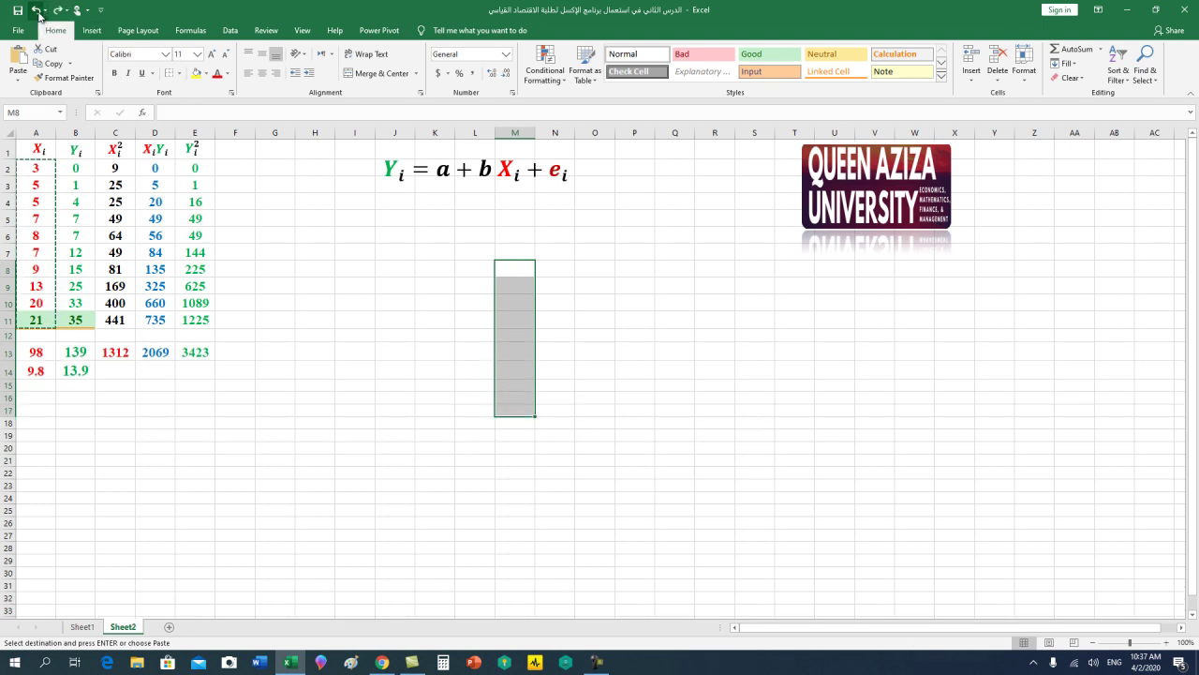
left_click(50, 165)
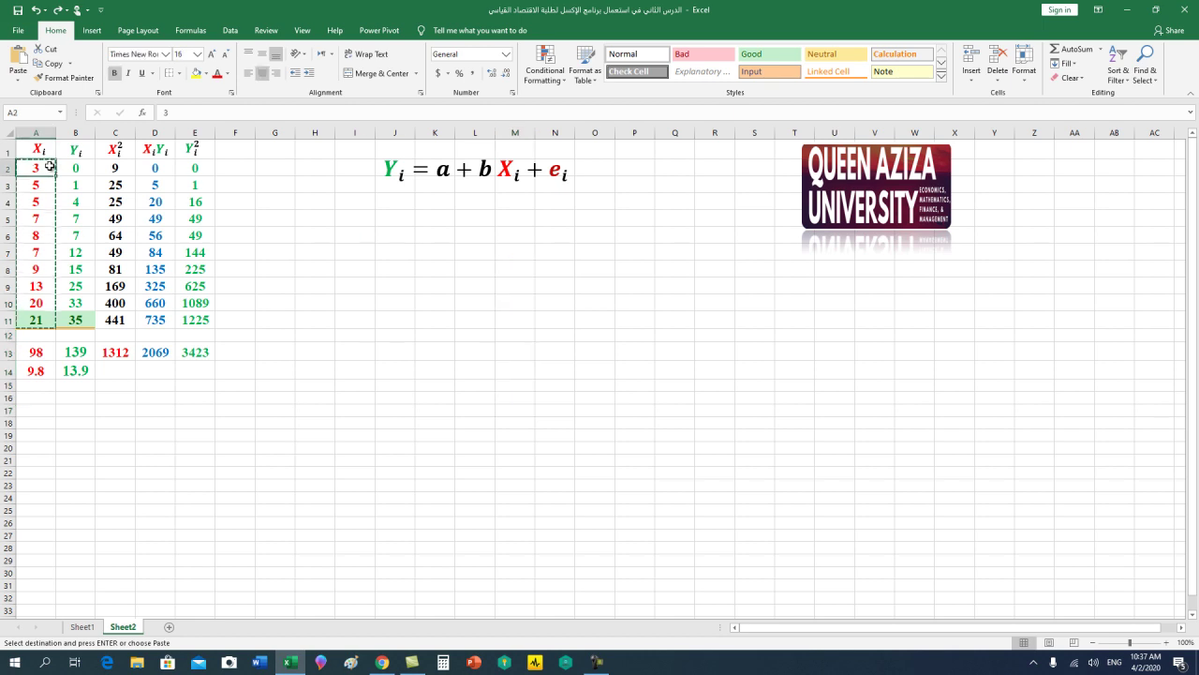
left_click_drag(49, 167, 35, 317)
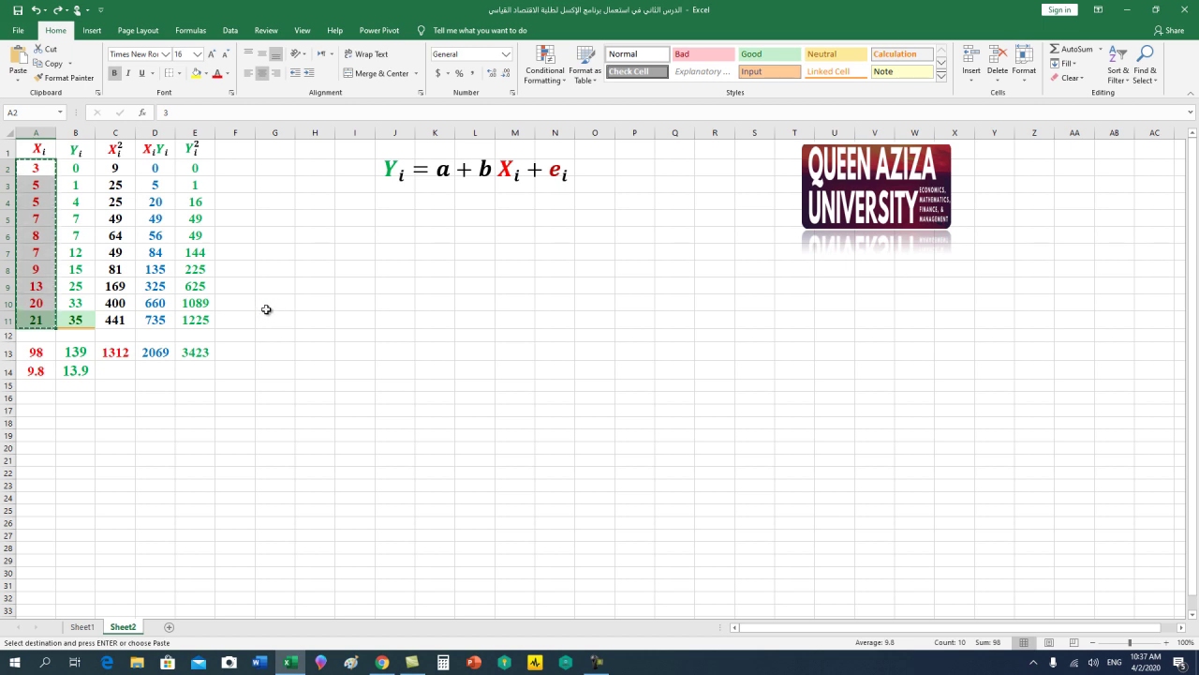
left_click(517, 300)
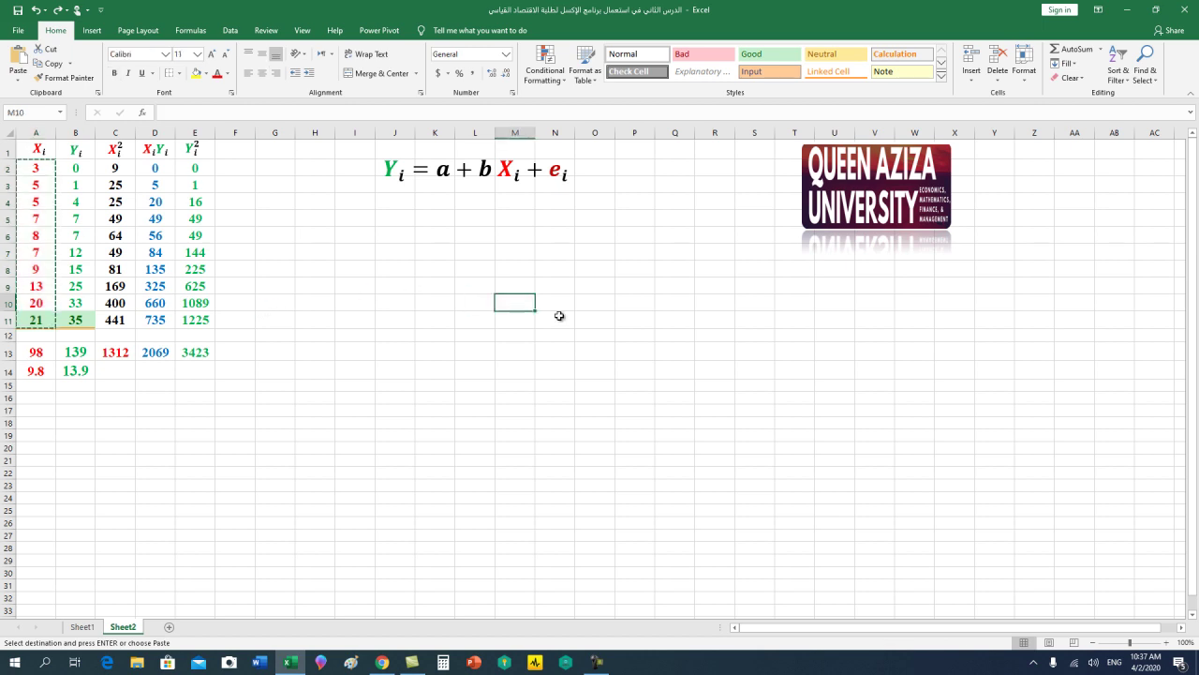
- Paste the Xi values 3 through 21 into M10:M19
key("ctrl+v")
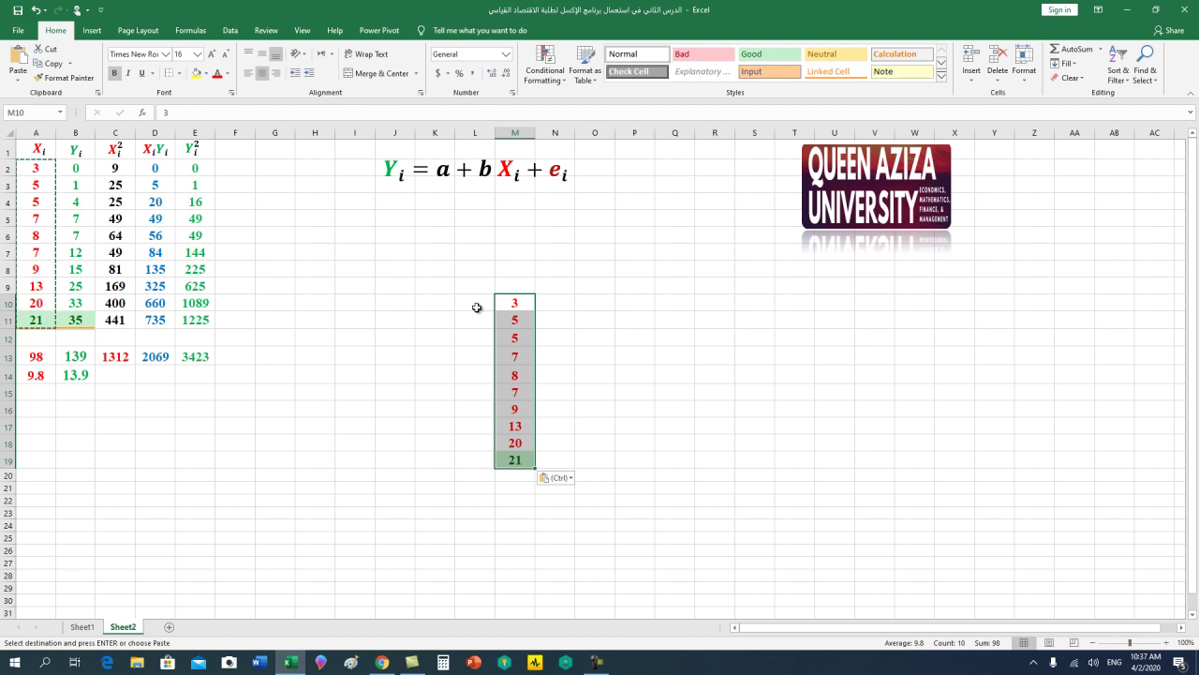
left_click(477, 307)
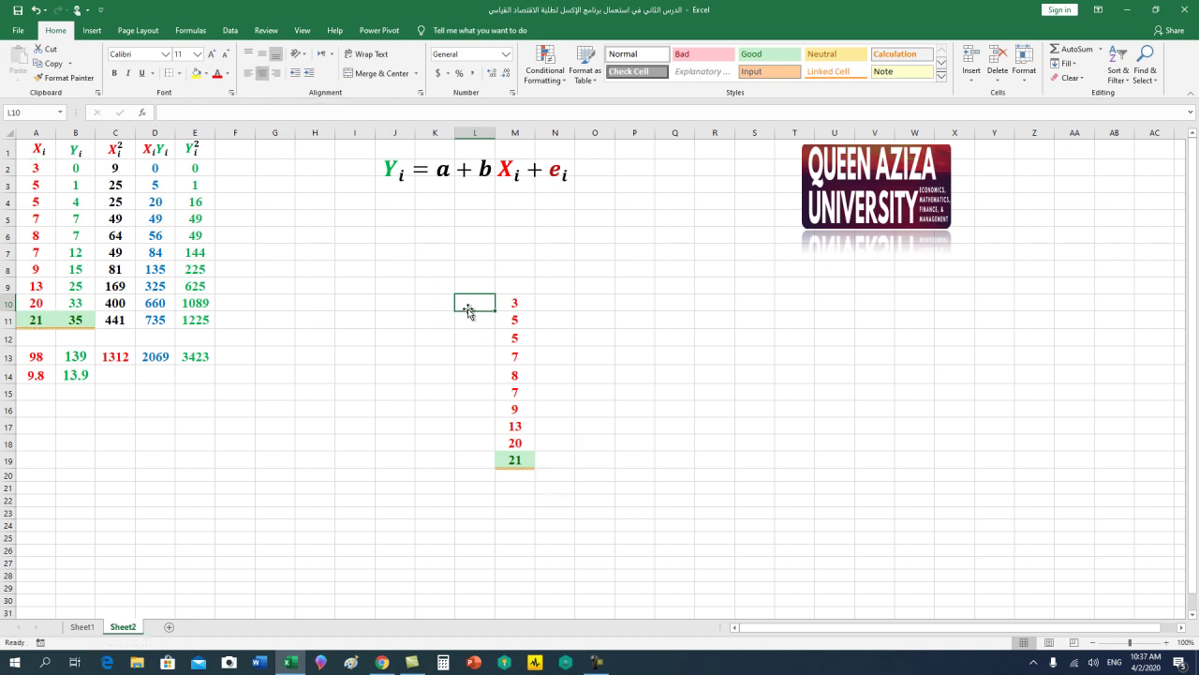
- Format L10:L19 as bold 16-point text
left_click_drag(469, 307, 463, 456)
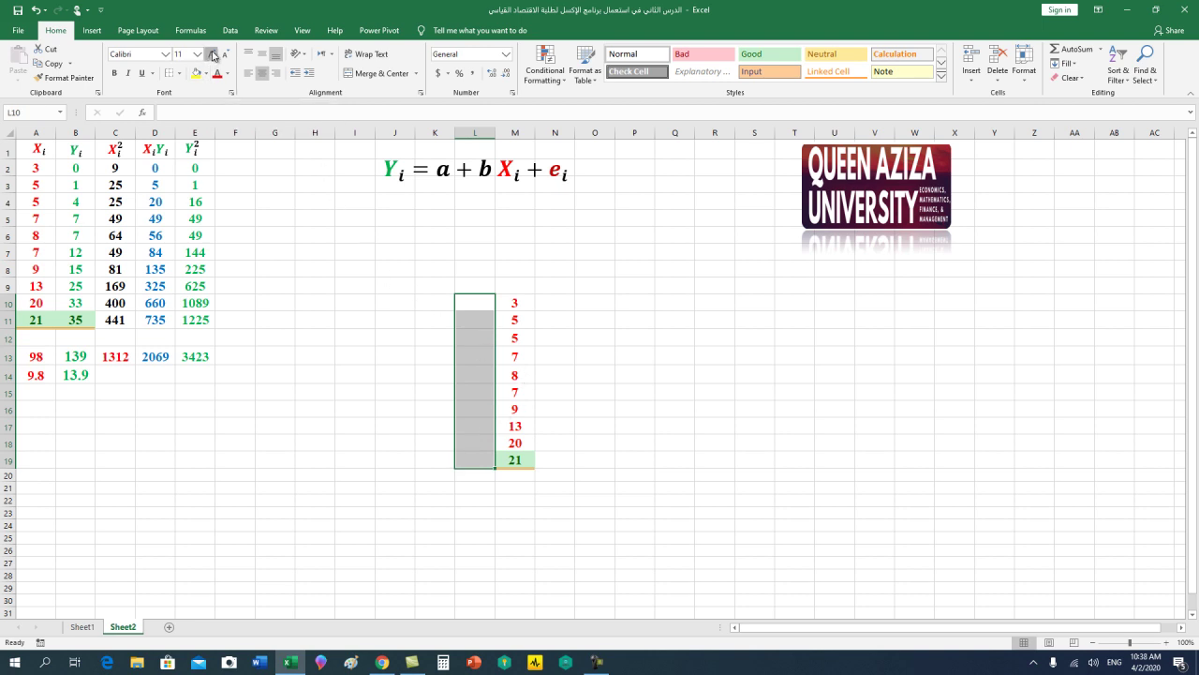
left_click(212, 54)
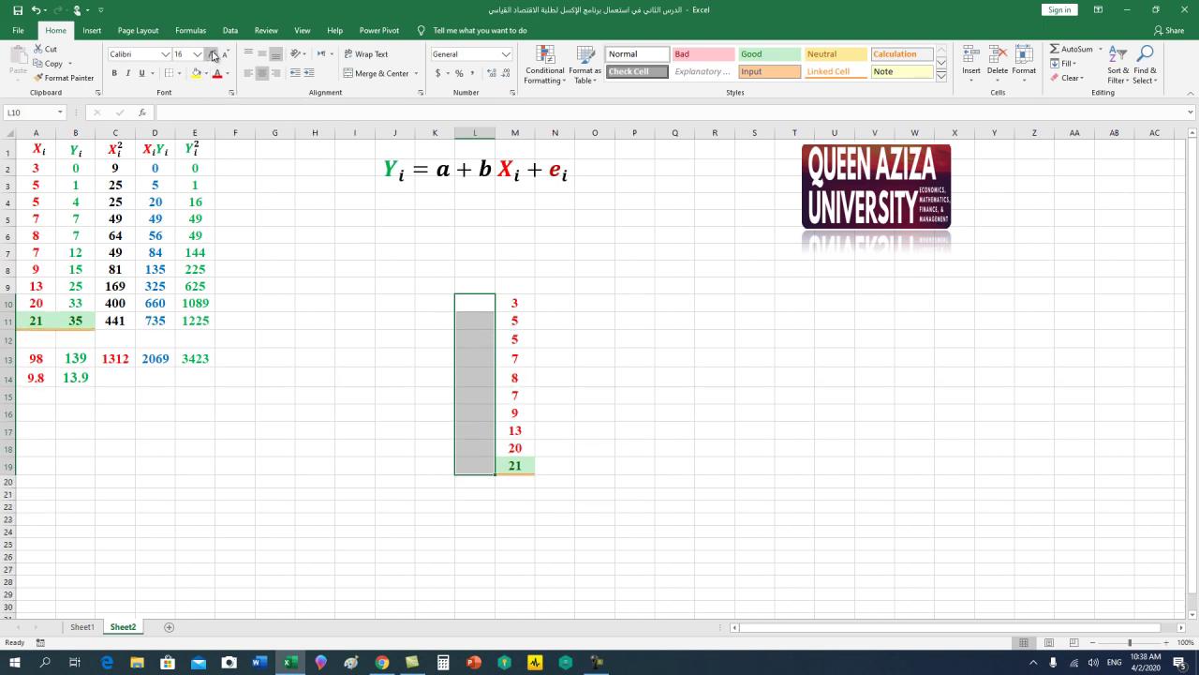
left_click(117, 79)
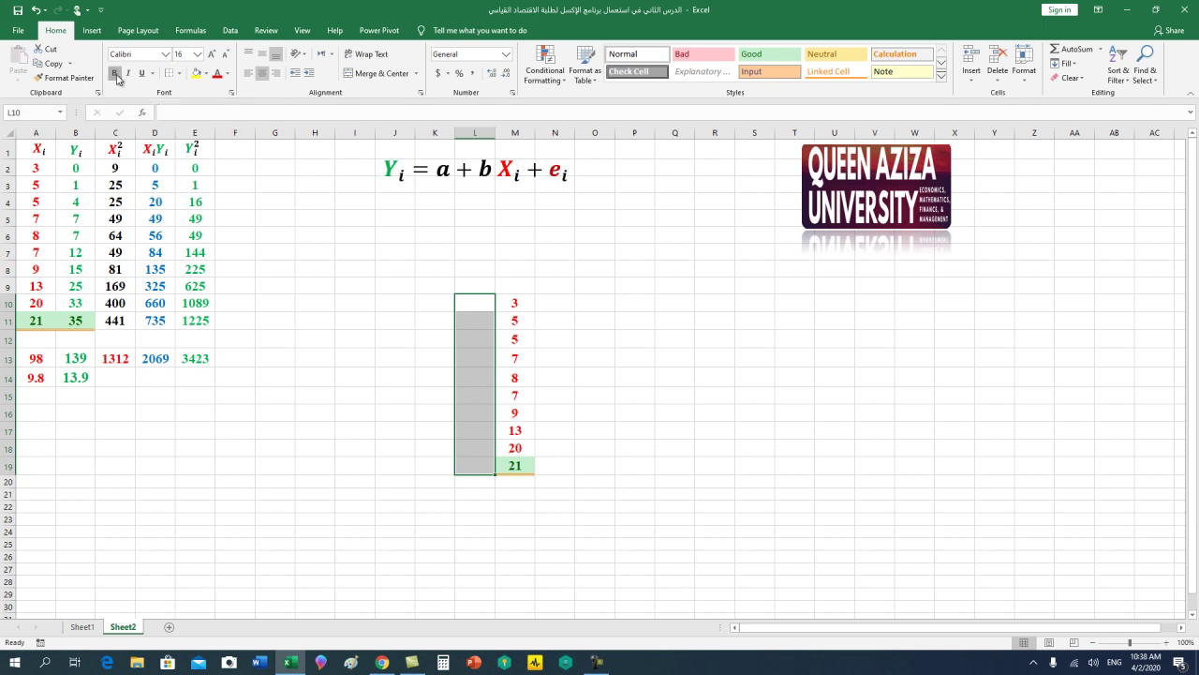
- Enter 1 in L10 and copy it down through L11:L19
left_click(469, 310)
type("1")
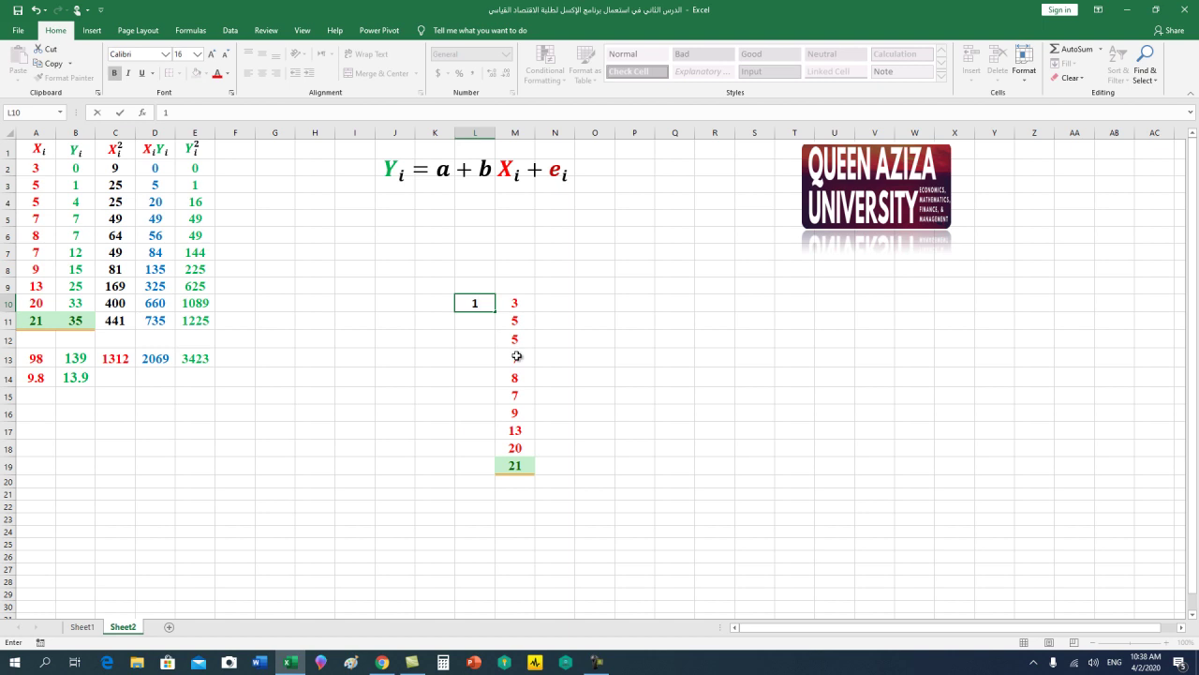
left_click(476, 319)
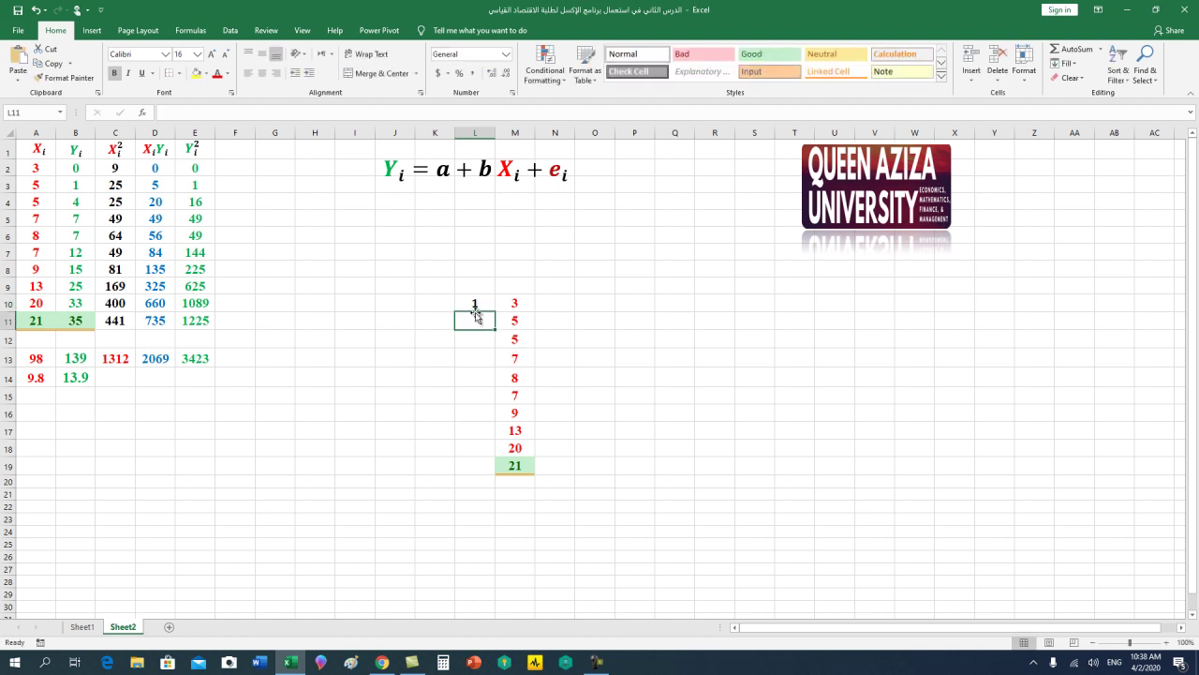
left_click(474, 305)
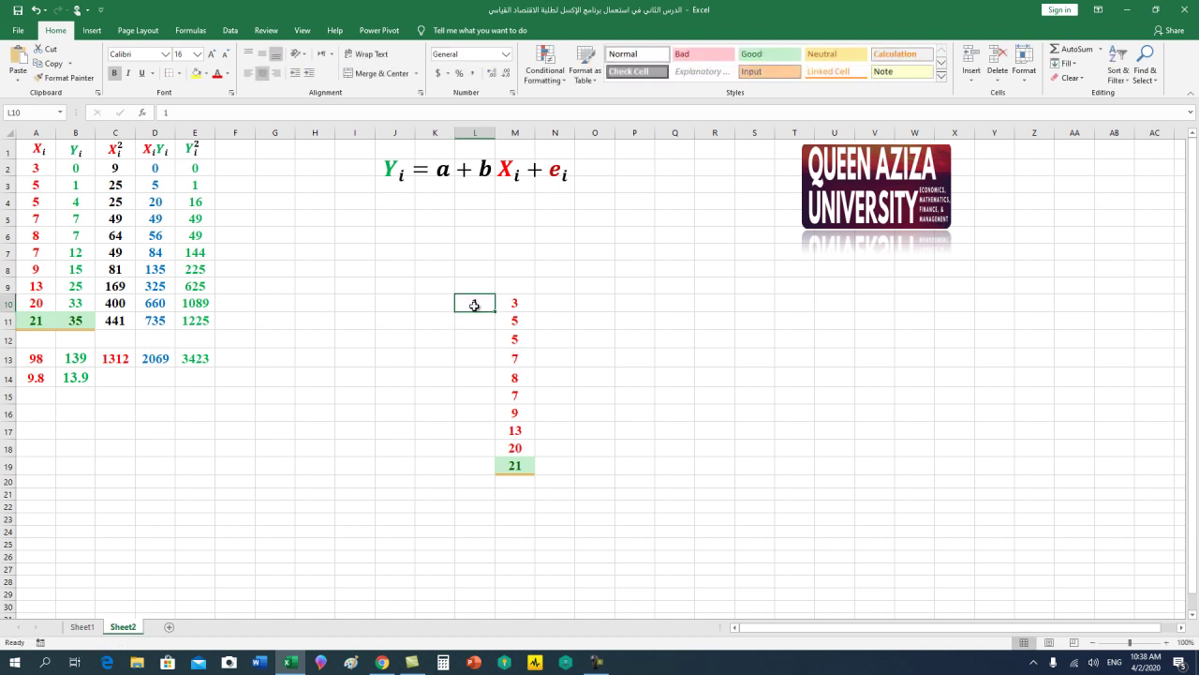
key("ctrl+c")
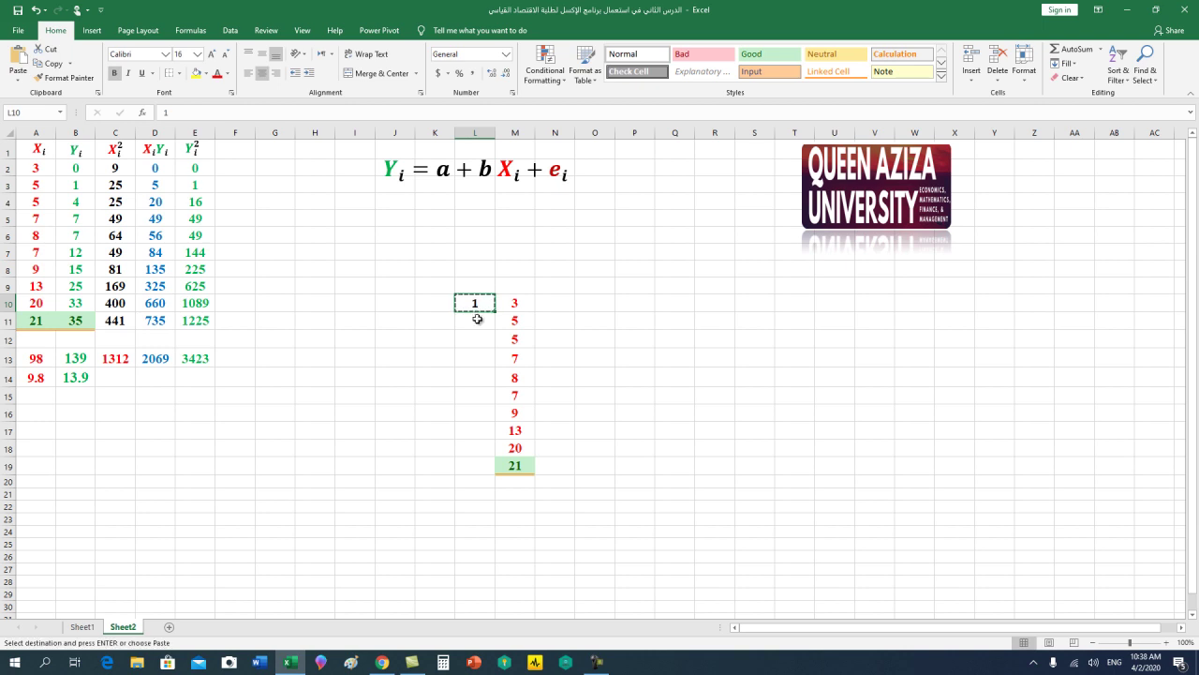
left_click_drag(479, 325, 462, 458)
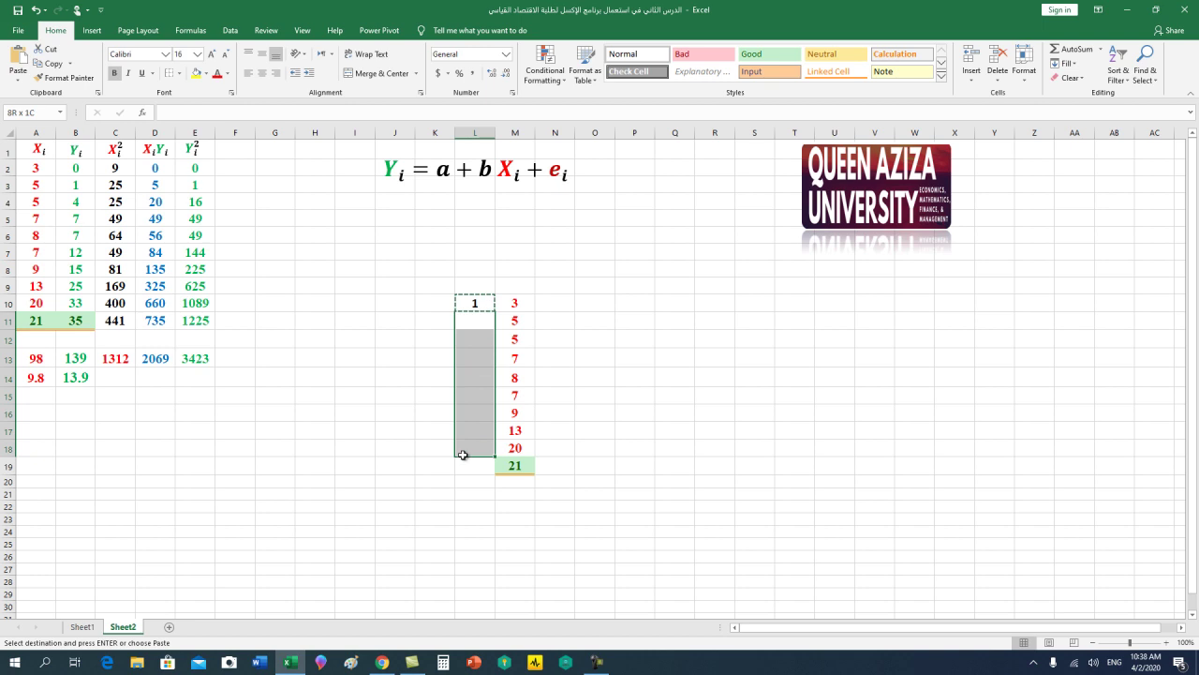
key("ctrl+v")
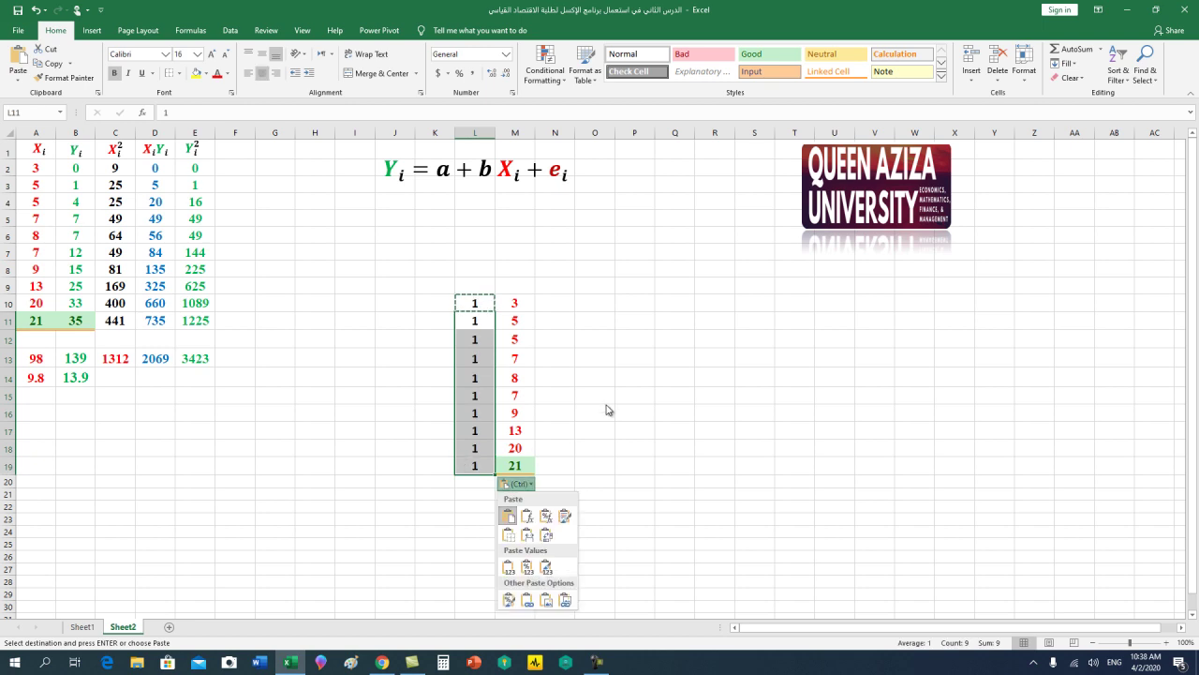
key("Escape")
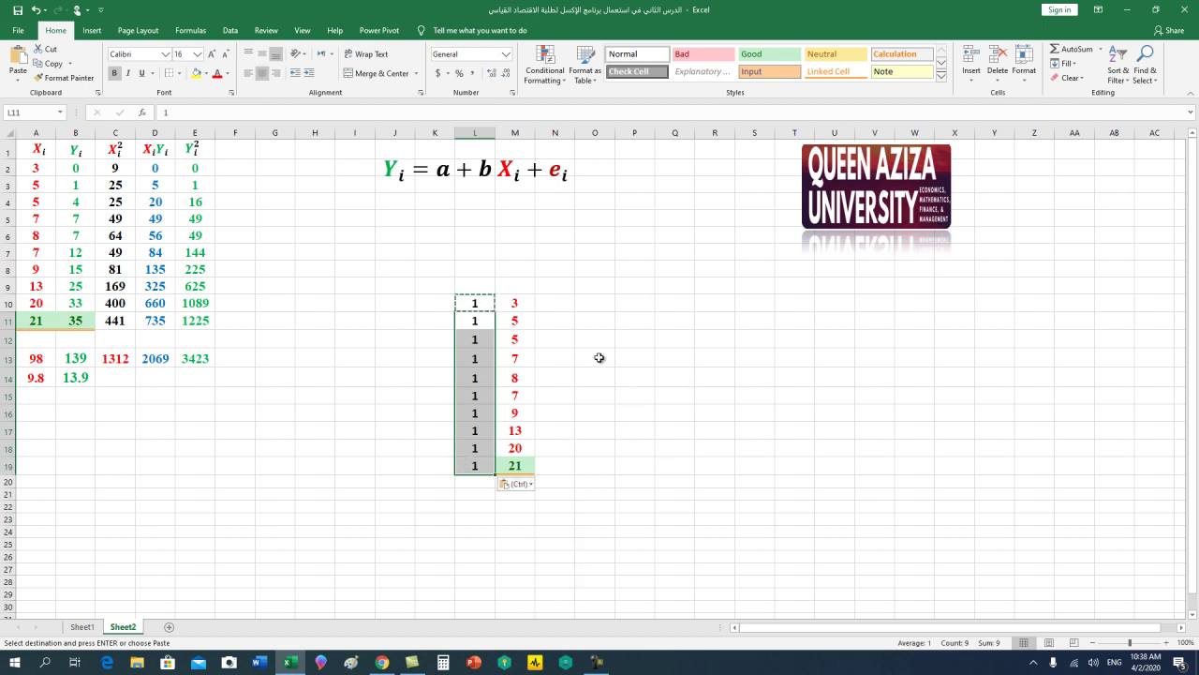
left_click(491, 272)
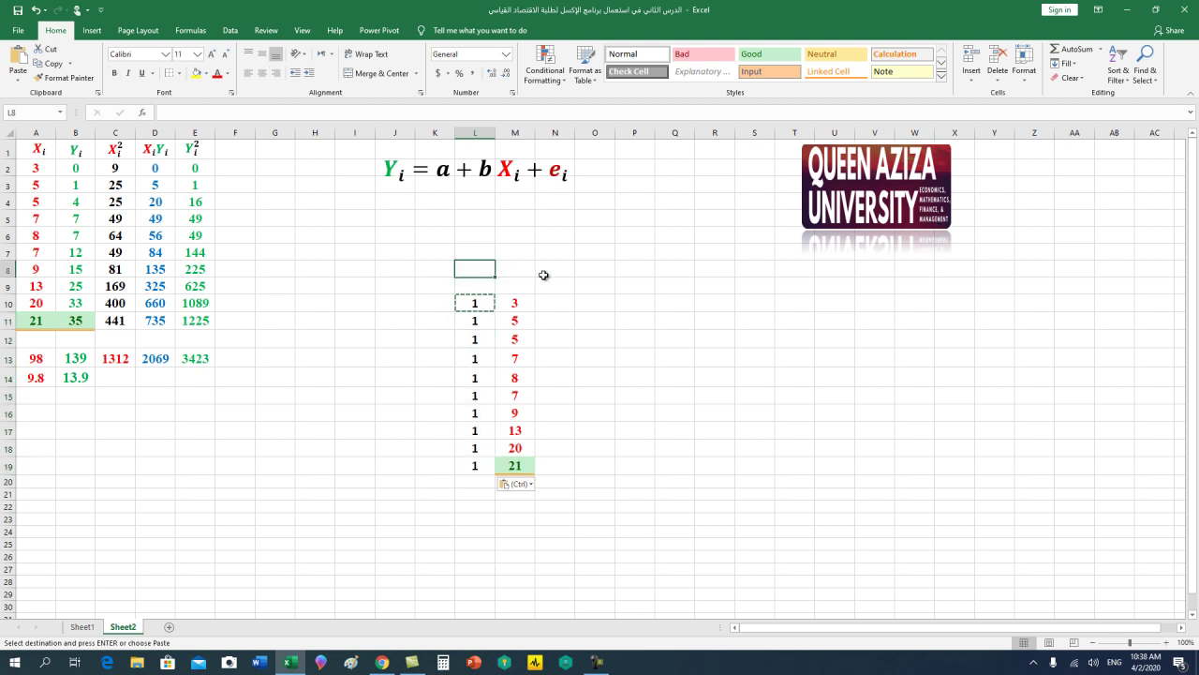
- Enter an x label in M9 and merge-and-centre it across L9:M9
key("ctrl+c")
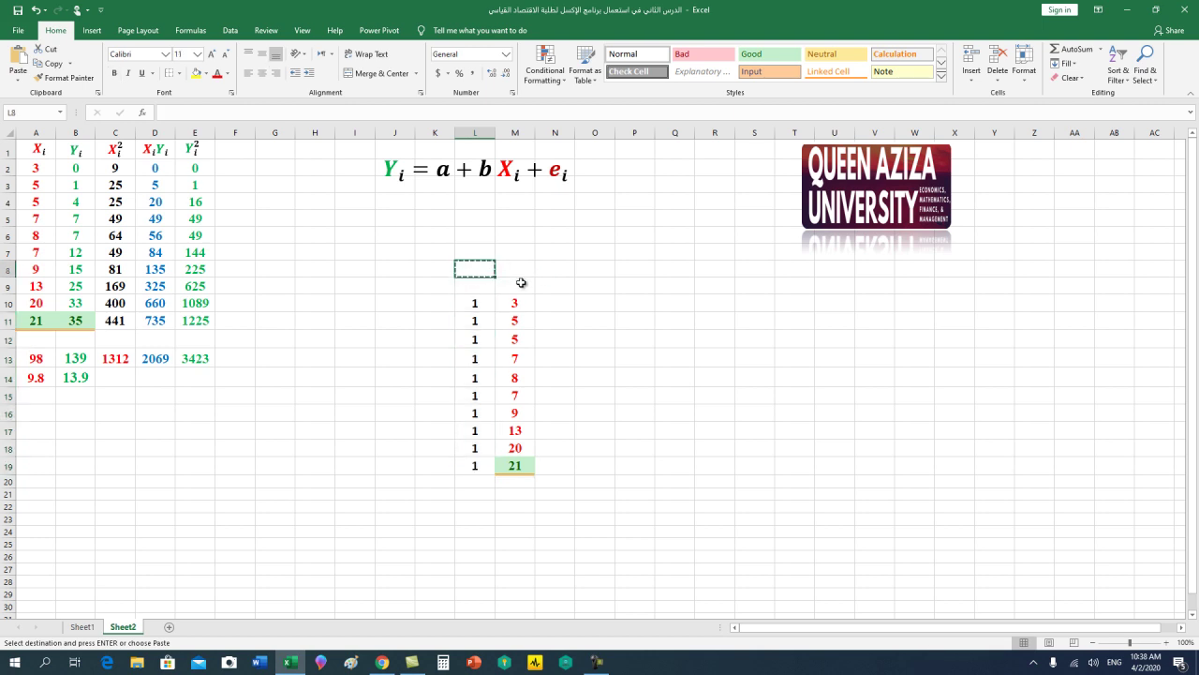
left_click(511, 283)
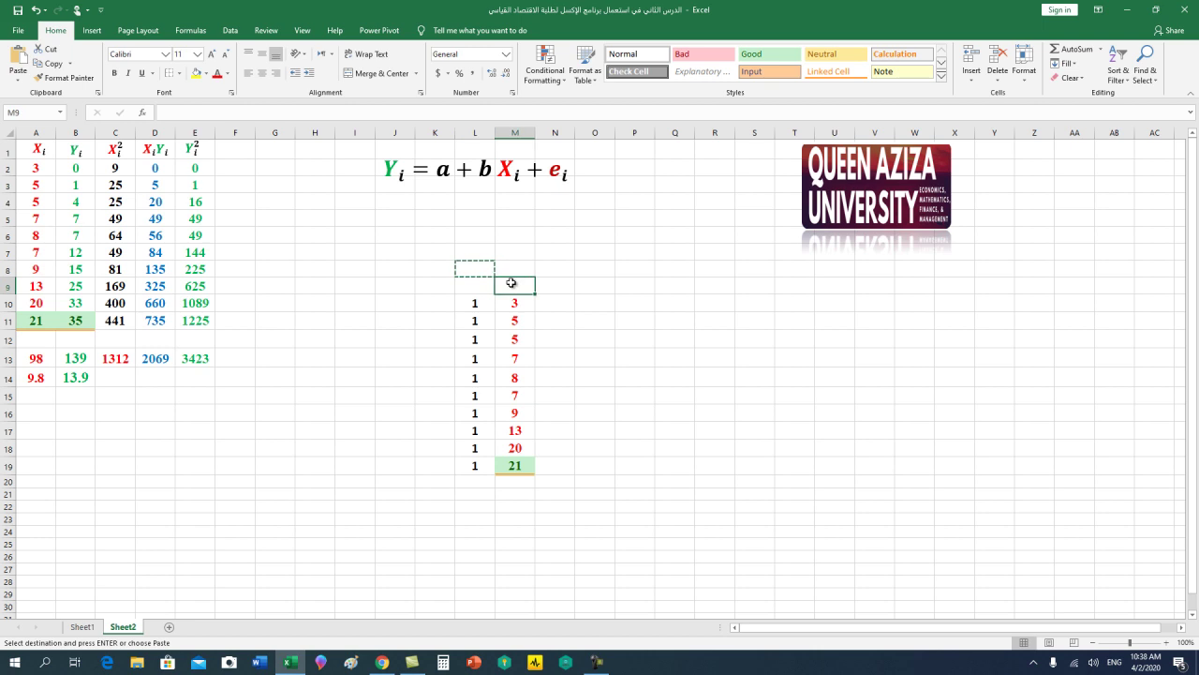
type("x")
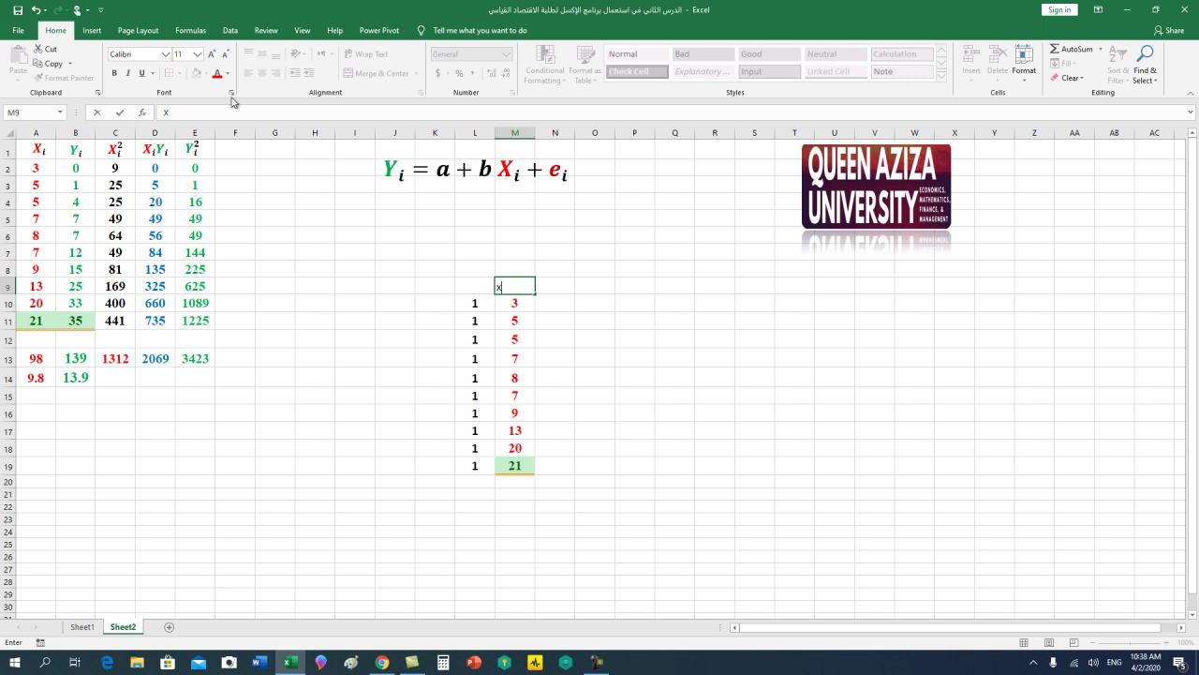
left_click(395, 273)
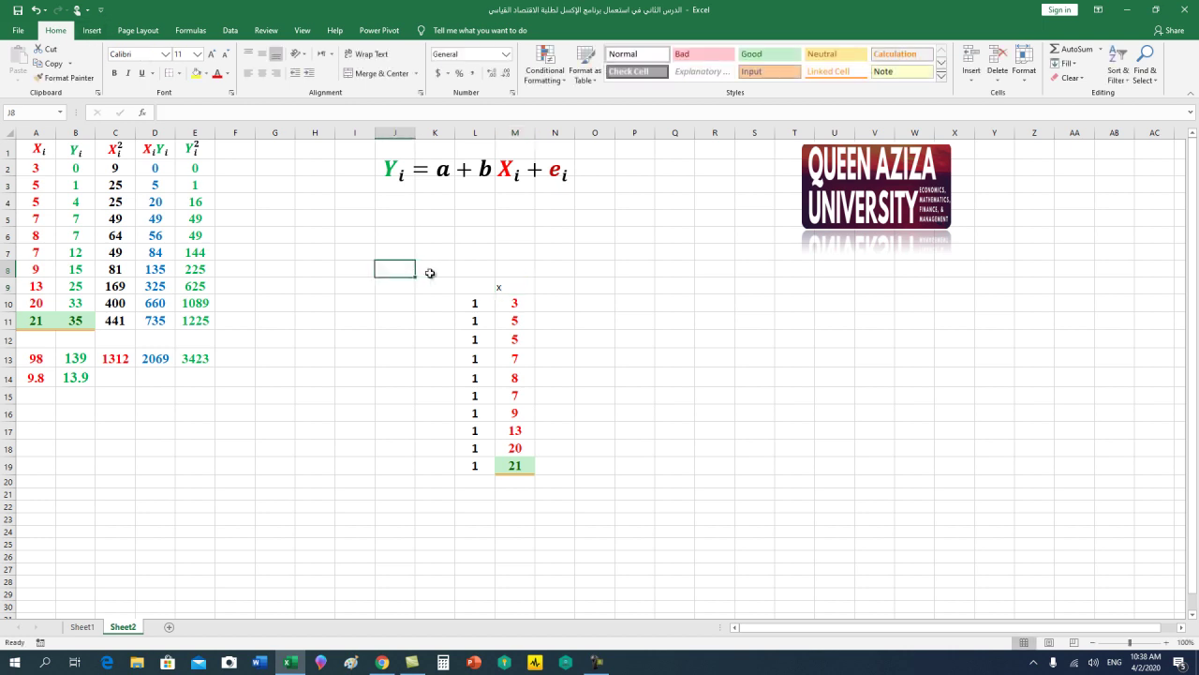
left_click(503, 286)
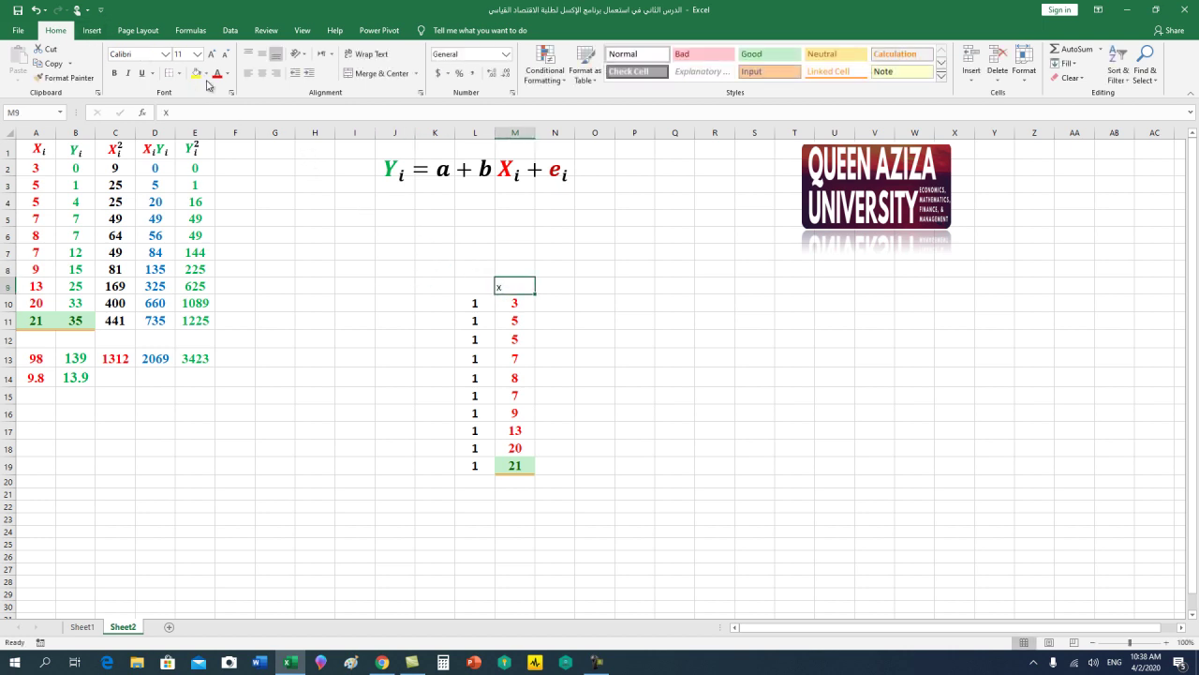
type("X")
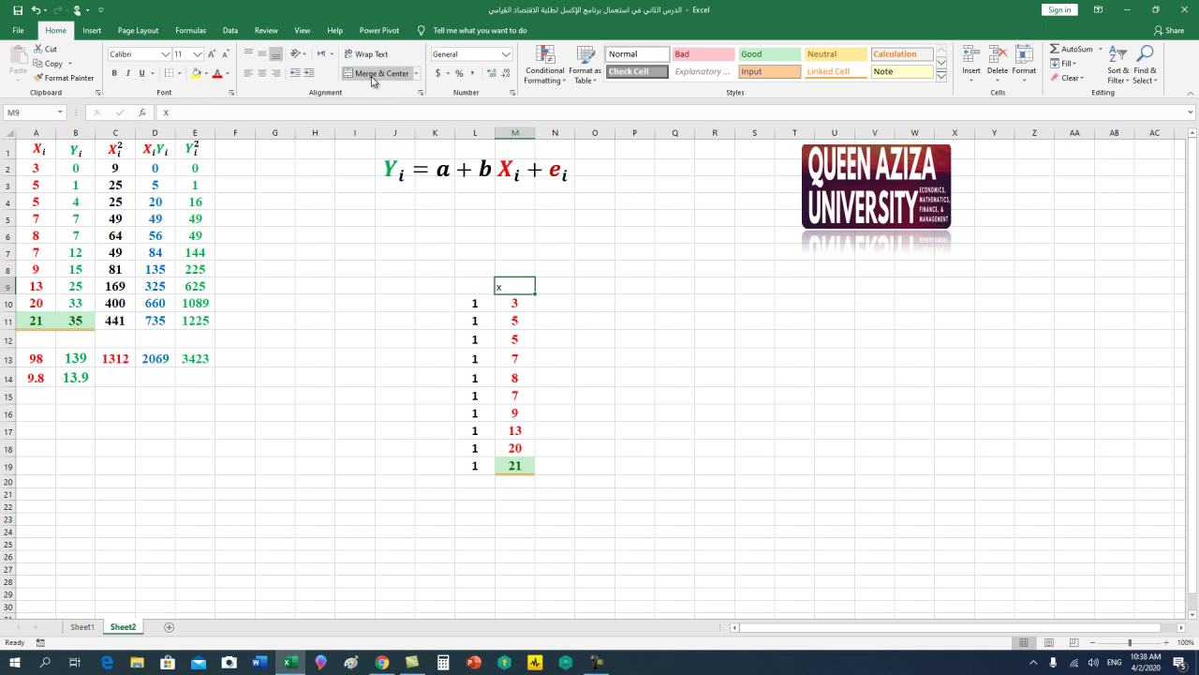
left_click_drag(500, 285, 485, 287)
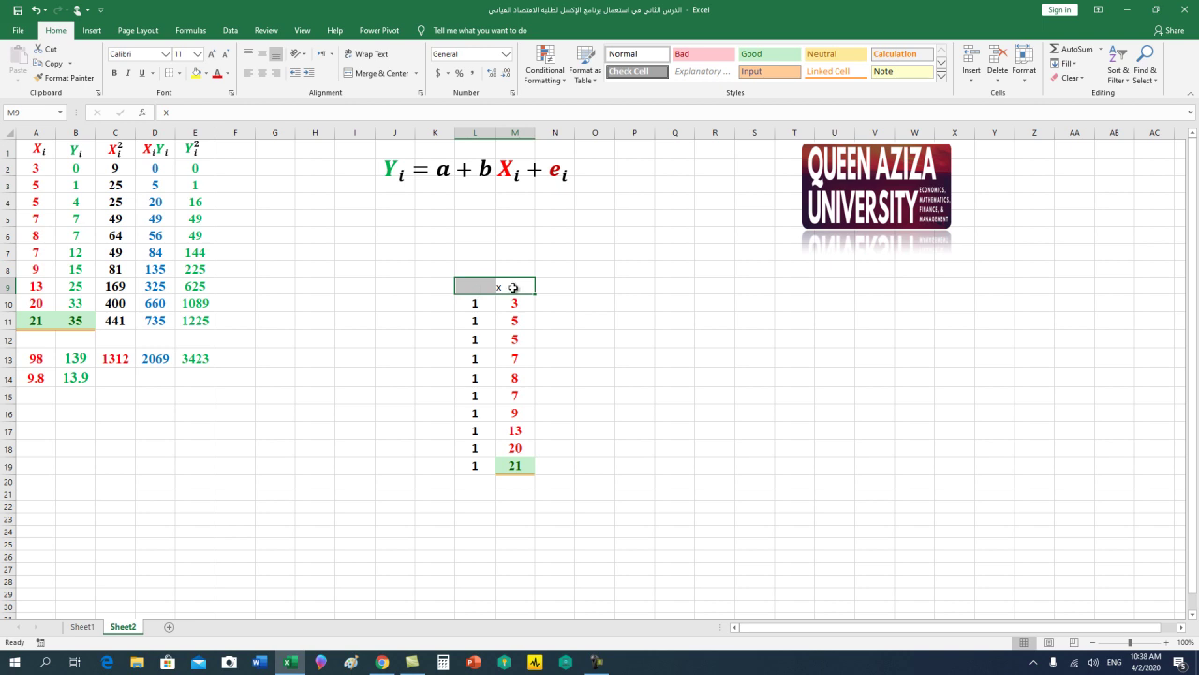
left_click(372, 73)
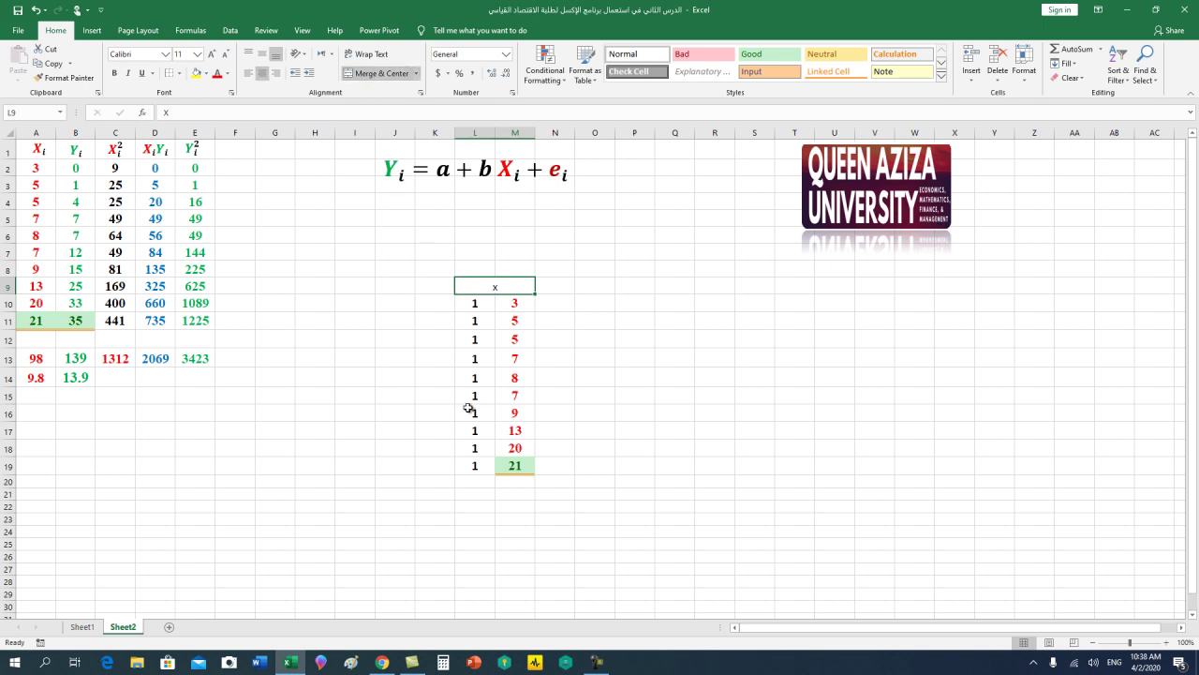
left_click(362, 375)
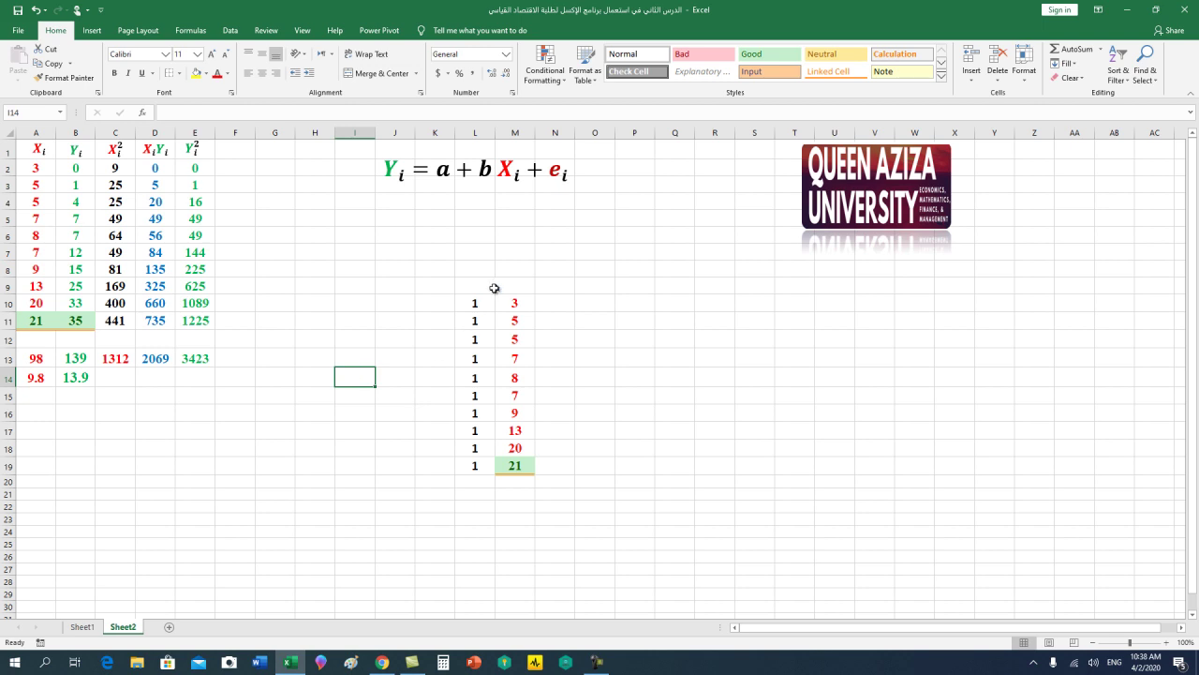
- Make the merged x heading red, bold and 16-point
left_click(493, 288)
left_click(217, 74)
left_click(214, 54)
left_click(114, 73)
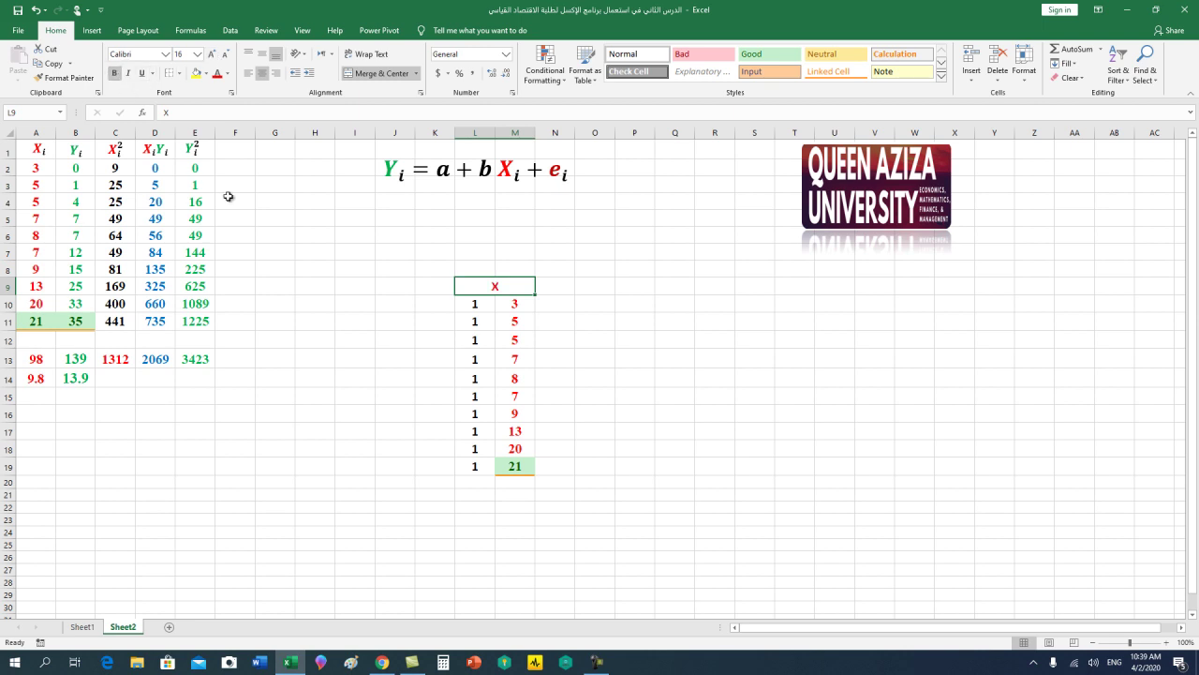
left_click(362, 318)
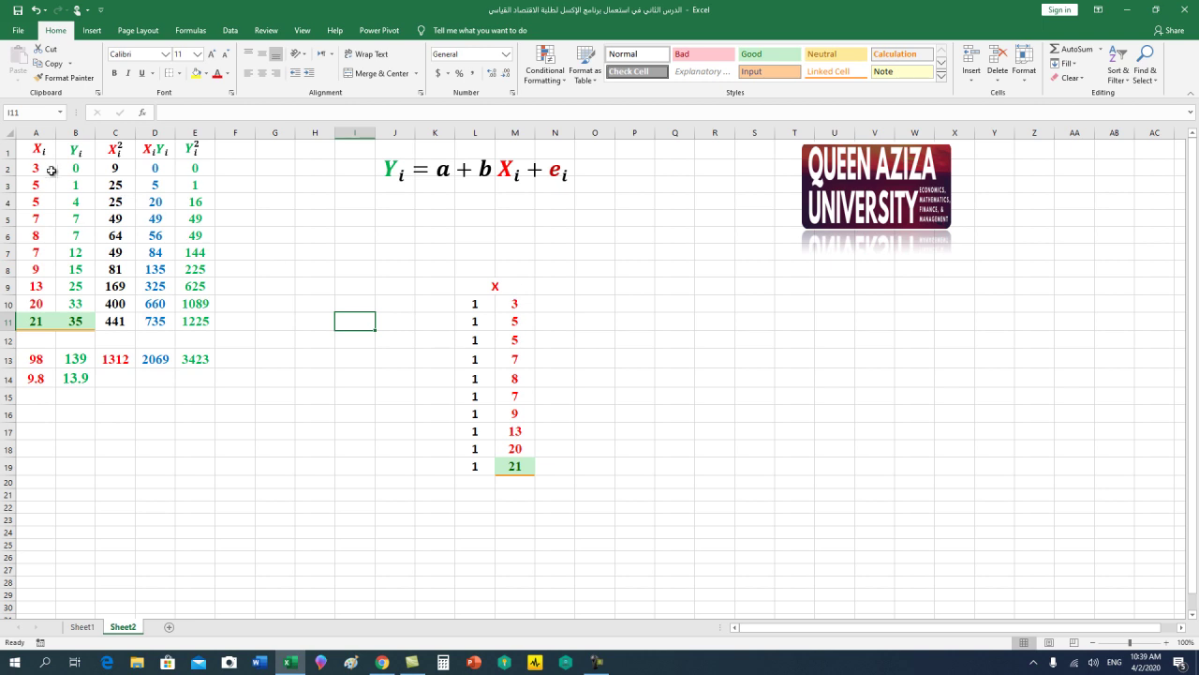
left_click(514, 286)
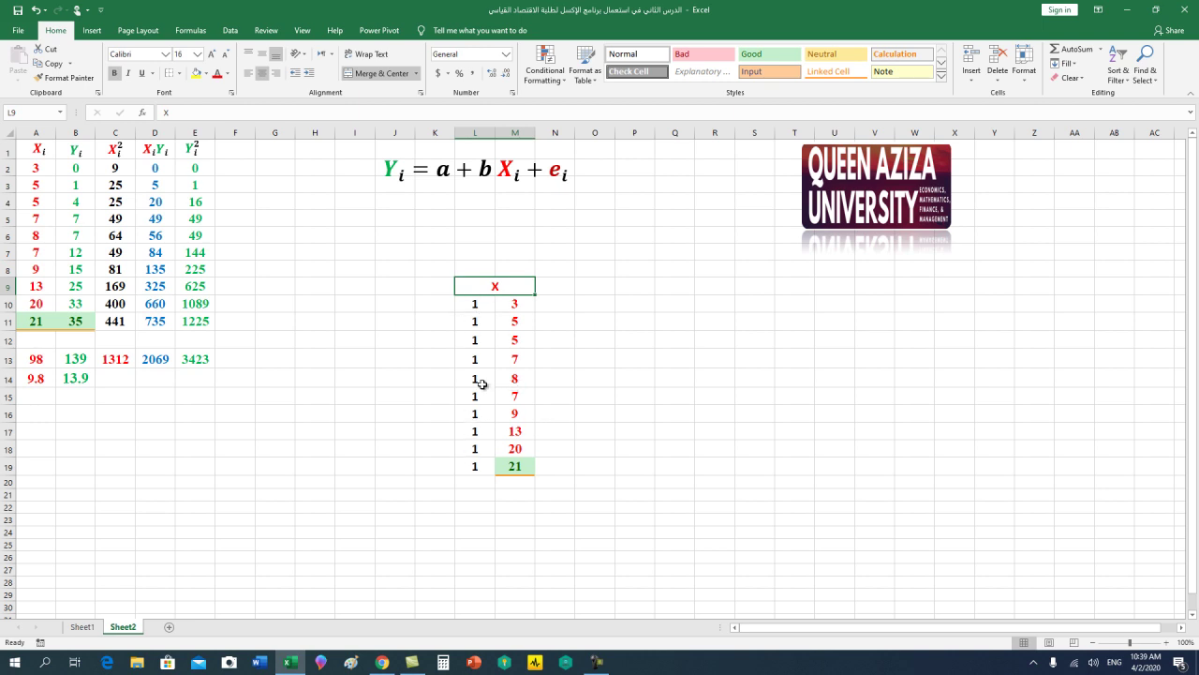
- Enter X' in O13 and format it bold at 16 point
left_click(587, 364)
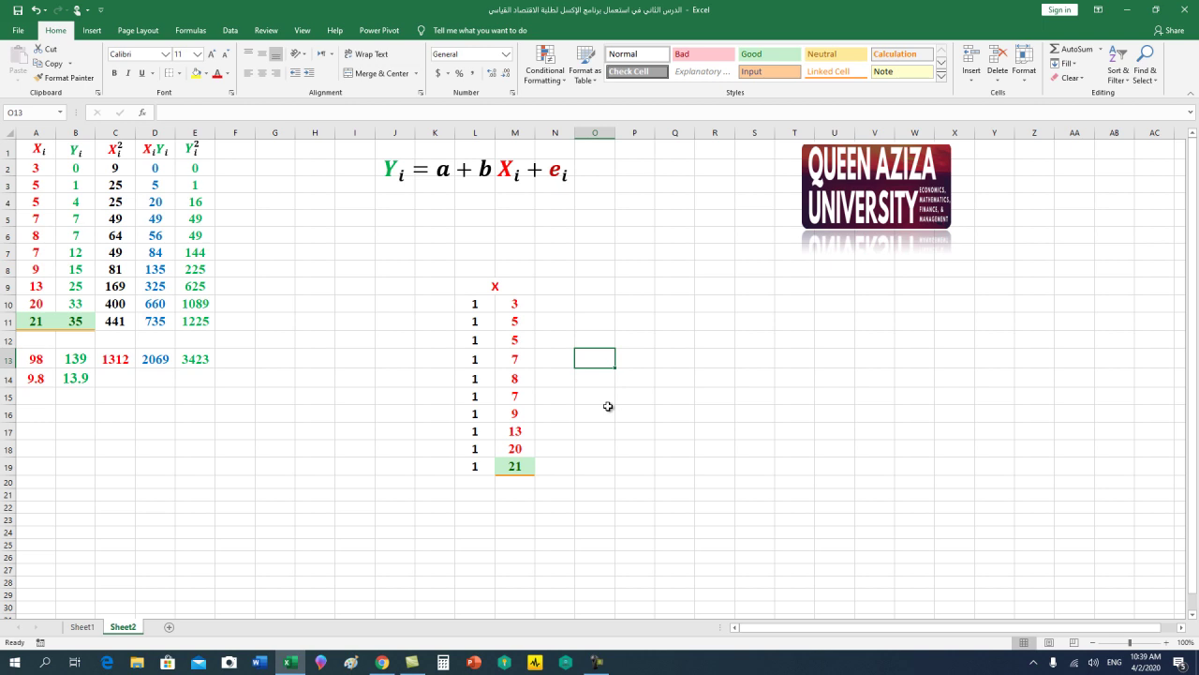
type("X")
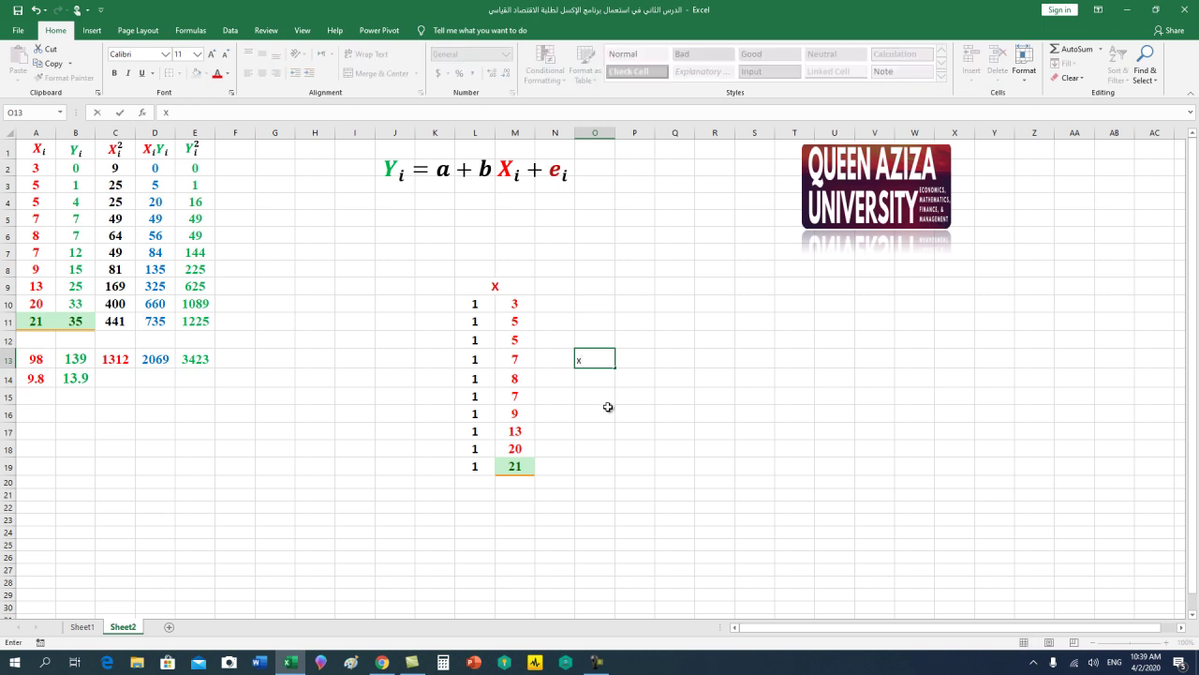
key("Return")
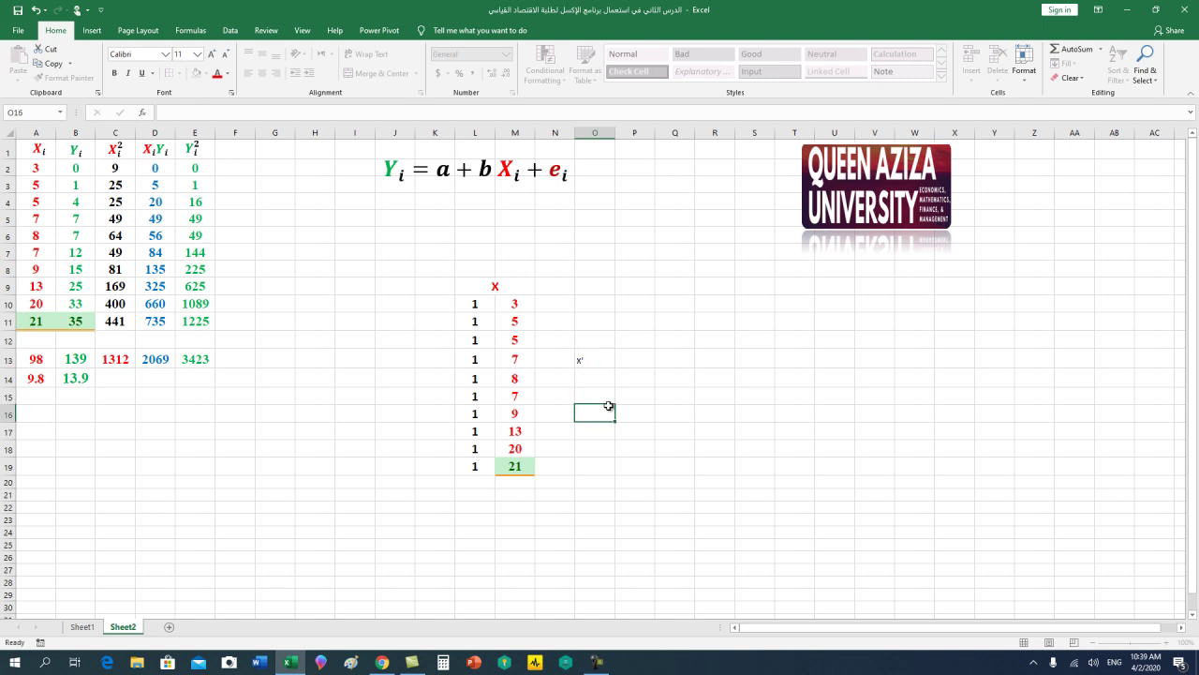
left_click(600, 360)
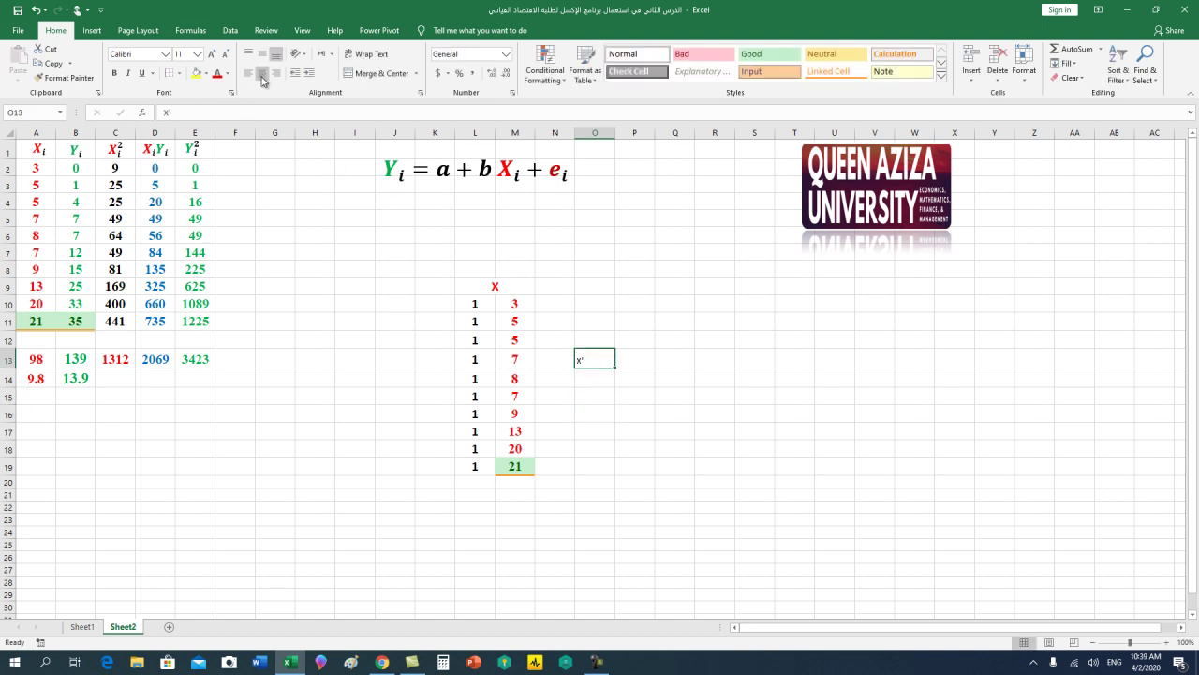
left_click(213, 57)
left_click(214, 56)
left_click(214, 56)
left_click(114, 73)
left_click(610, 426)
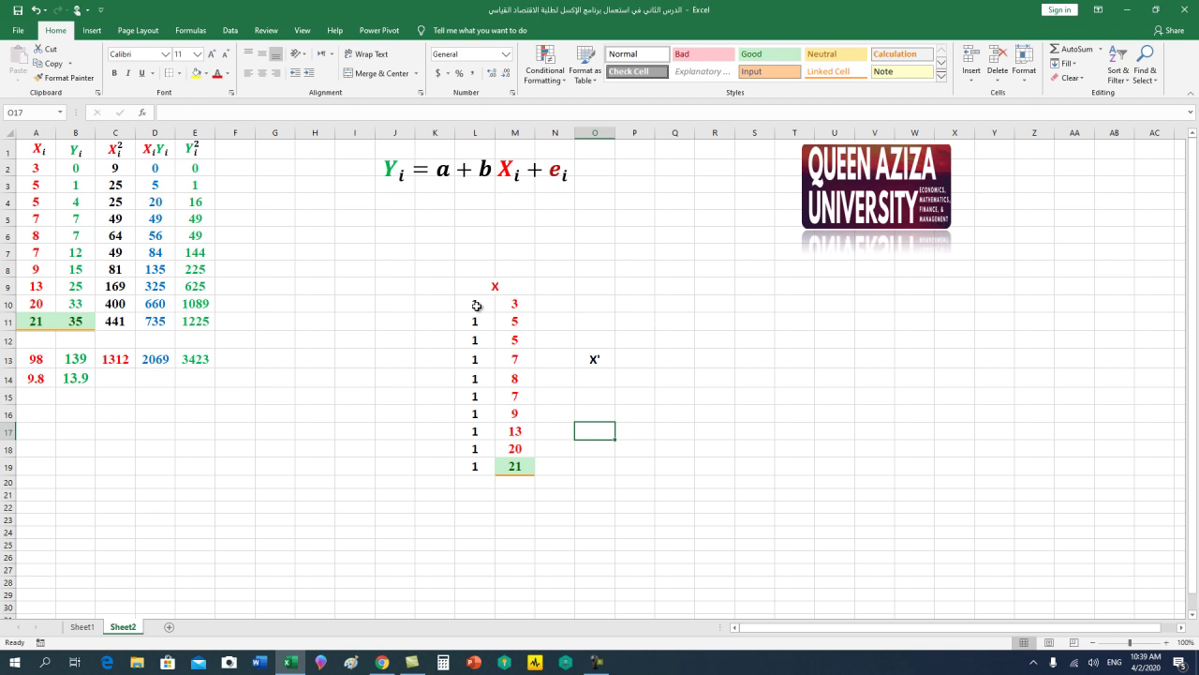
mouse_move(477, 306)
left_mouse_down()
mouse_move(499, 340)
mouse_move(498, 463)
left_mouse_up()
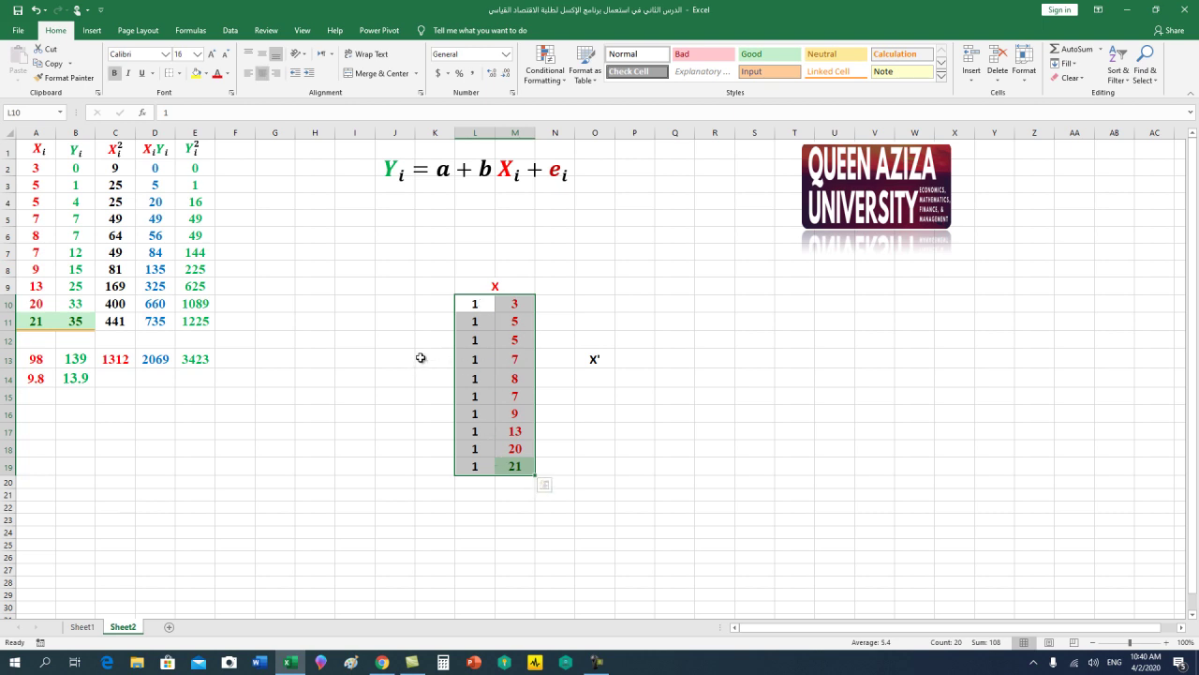
- Copy the X matrix and paste it transposed at P12, filling P12:Y13
key("ctrl+c")
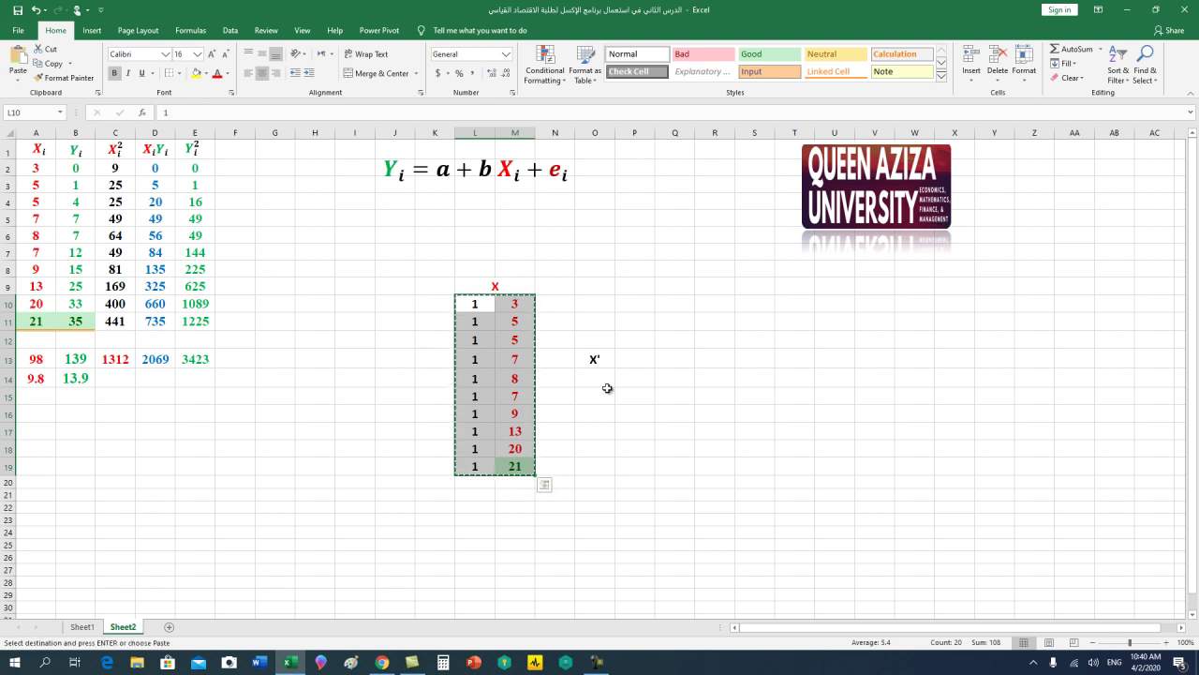
left_click_drag(638, 338, 634, 353)
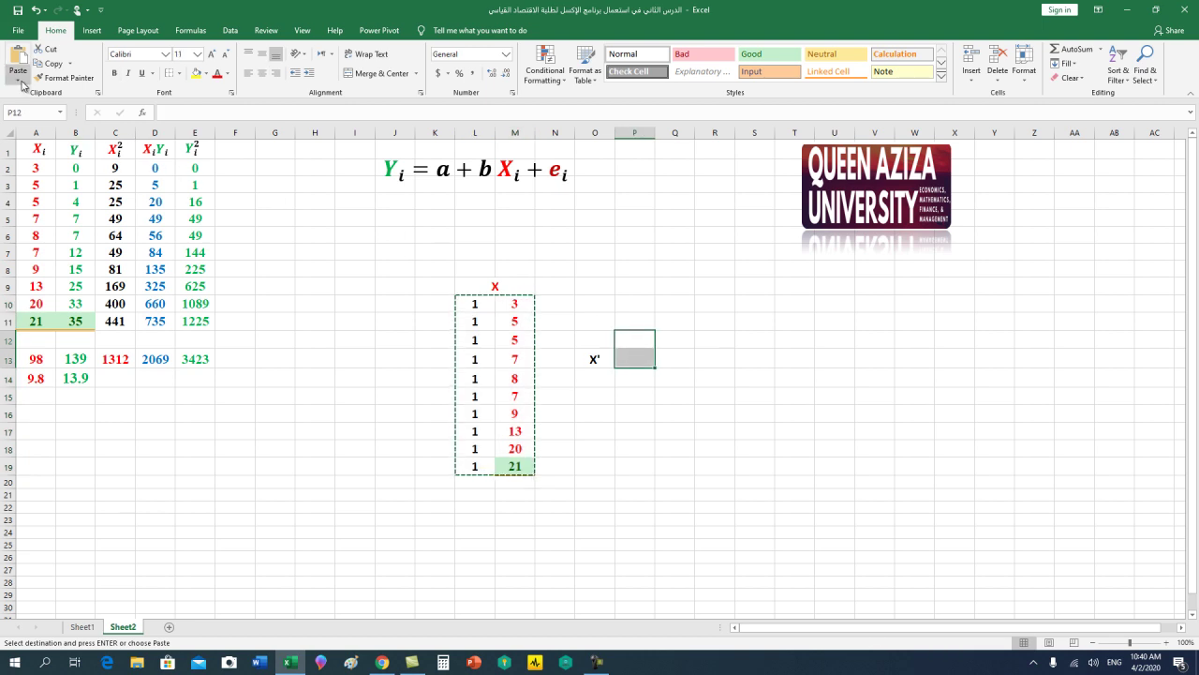
left_click(20, 82)
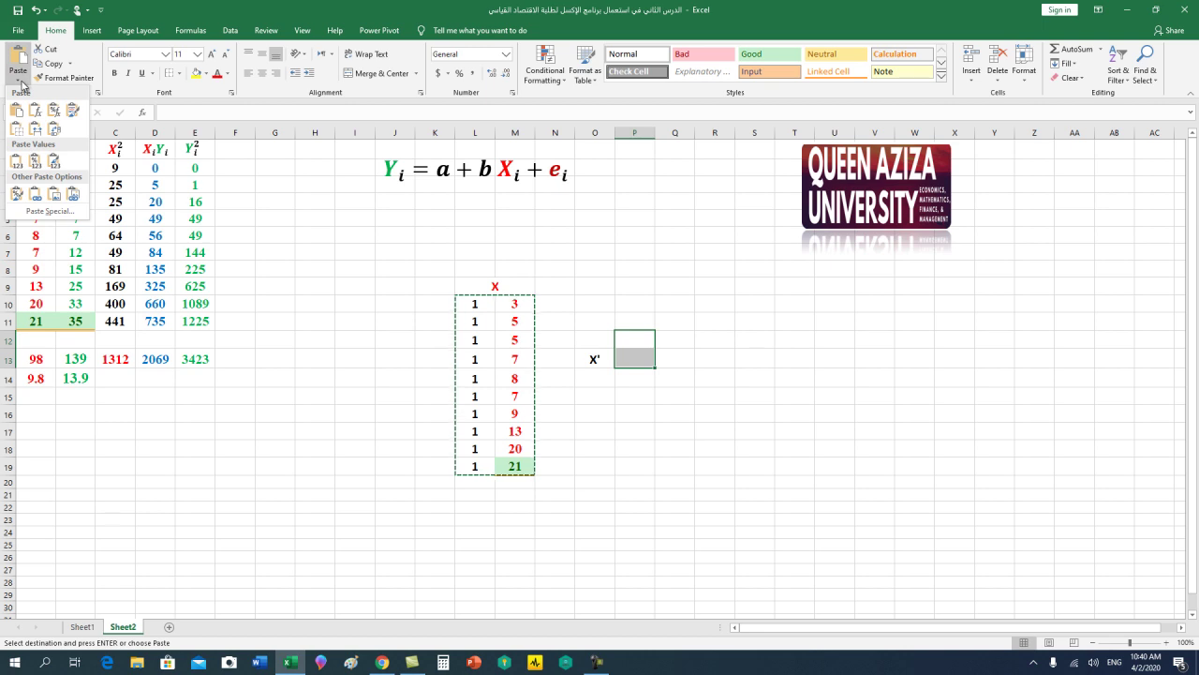
left_click(54, 137)
left_click(744, 400)
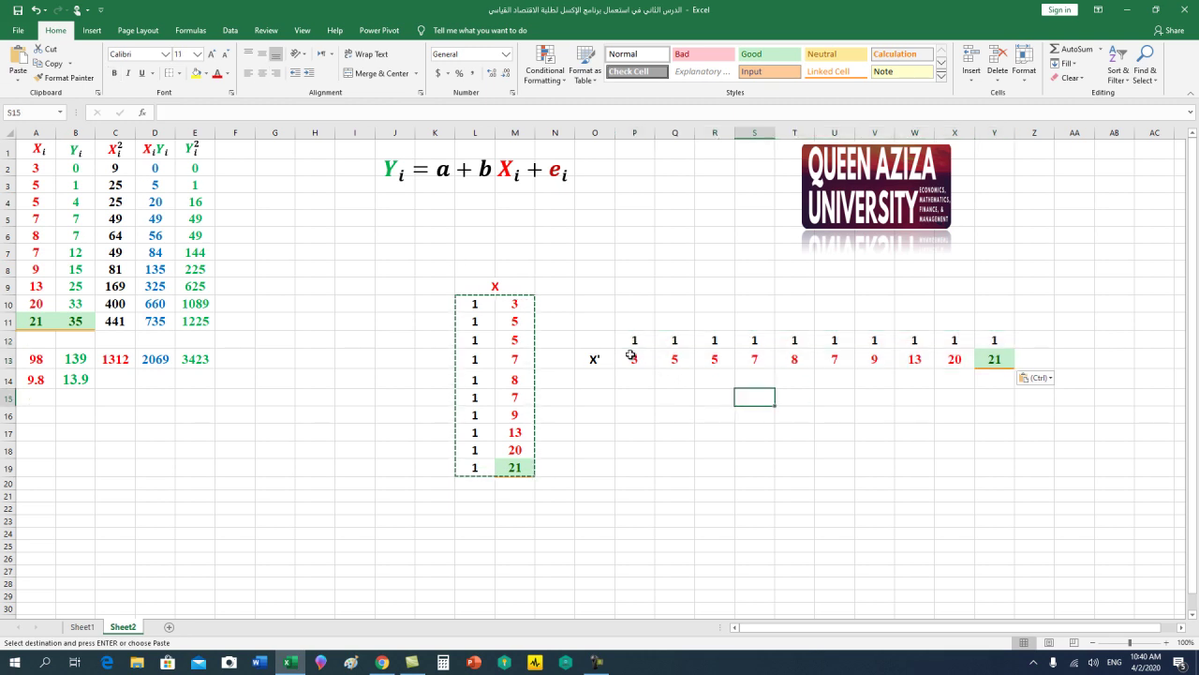
- Merge and centre O12:O13 for the X' label
left_click_drag(602, 340, 596, 358)
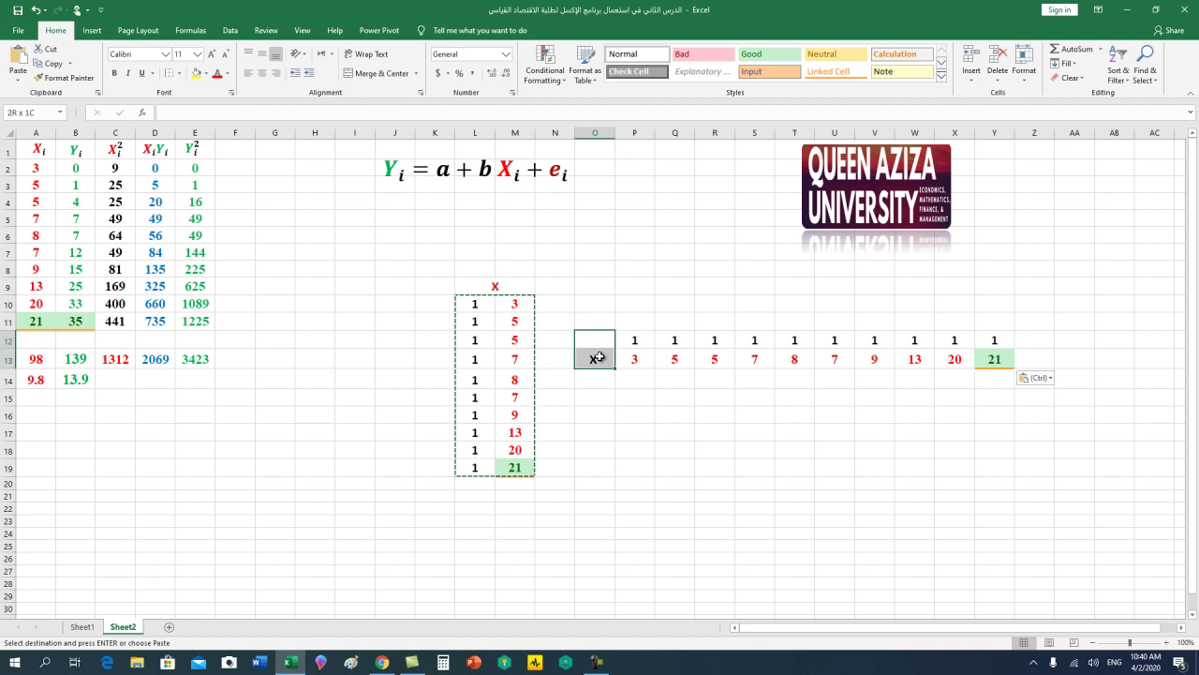
left_click(381, 74)
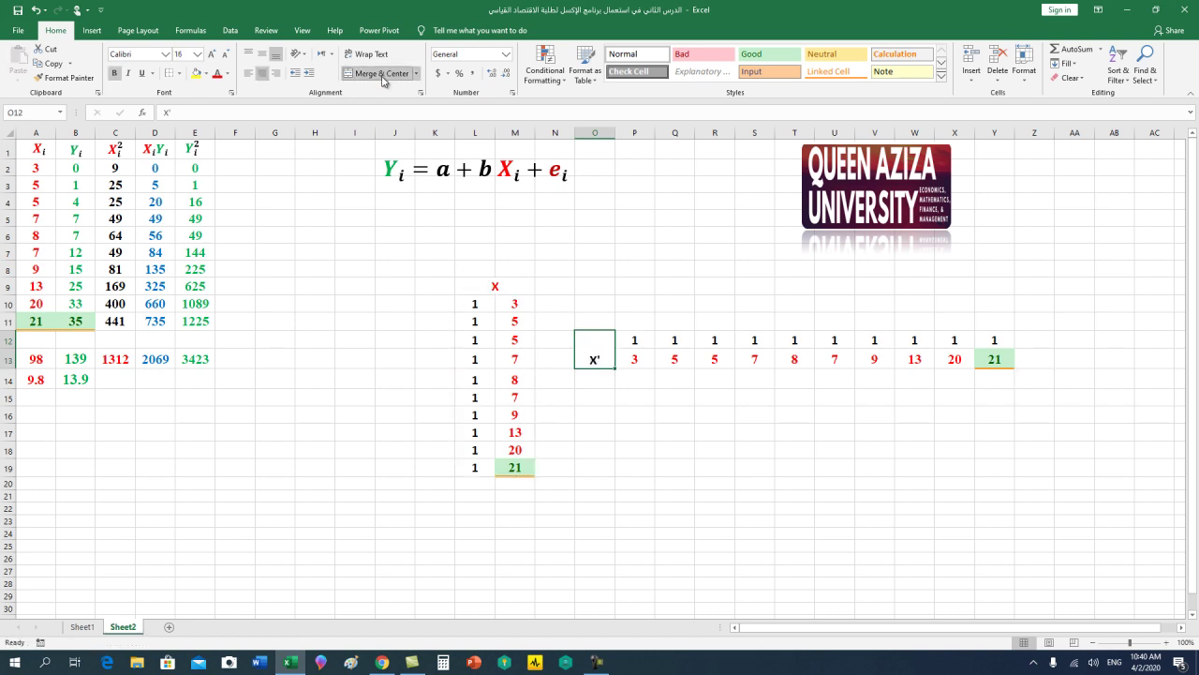
left_click(599, 399)
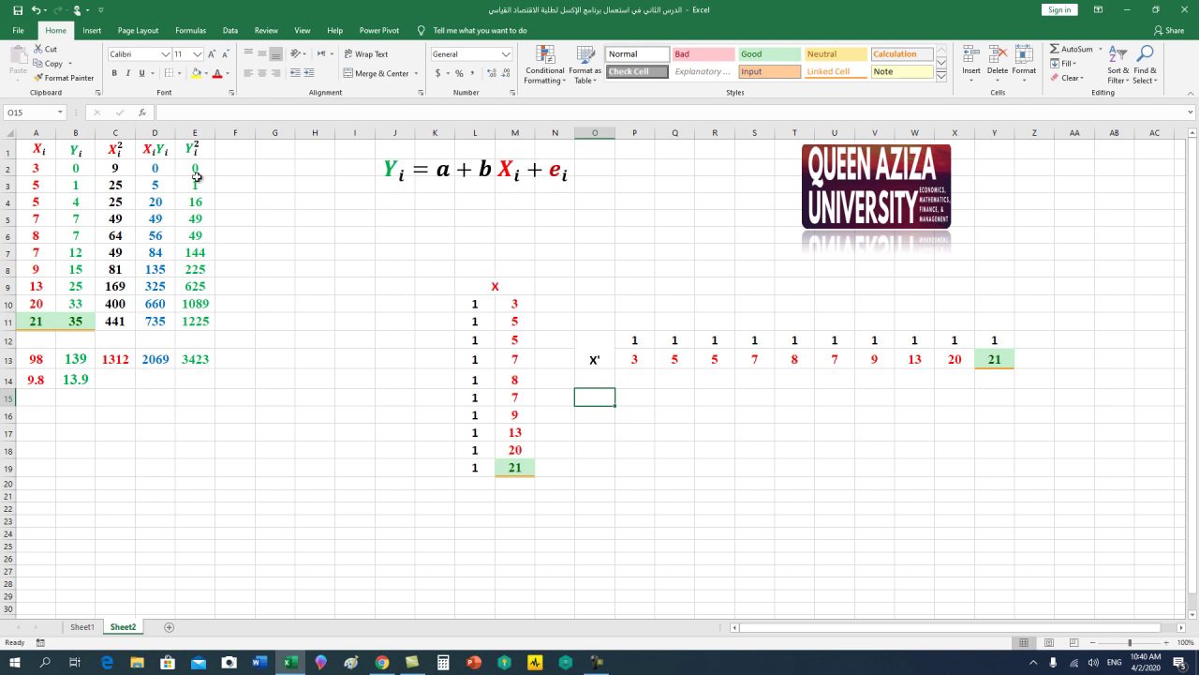
- Undo the merged X' label and the transposed paste
left_click(36, 12)
left_click(36, 12)
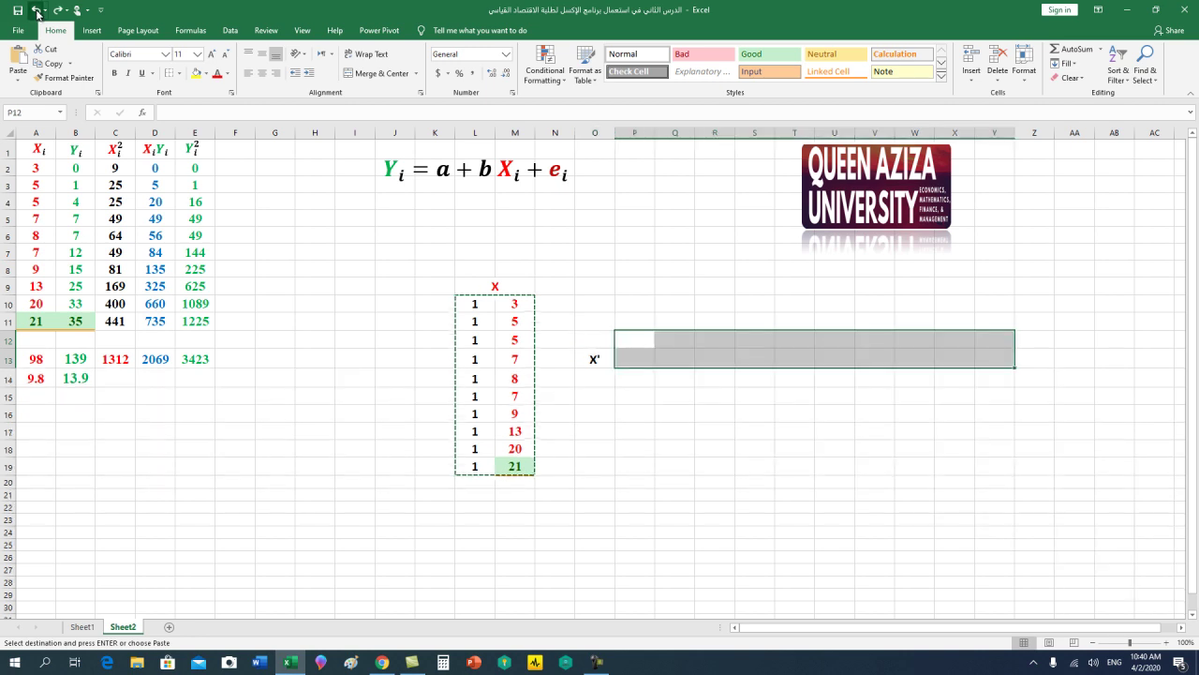
left_click(667, 448)
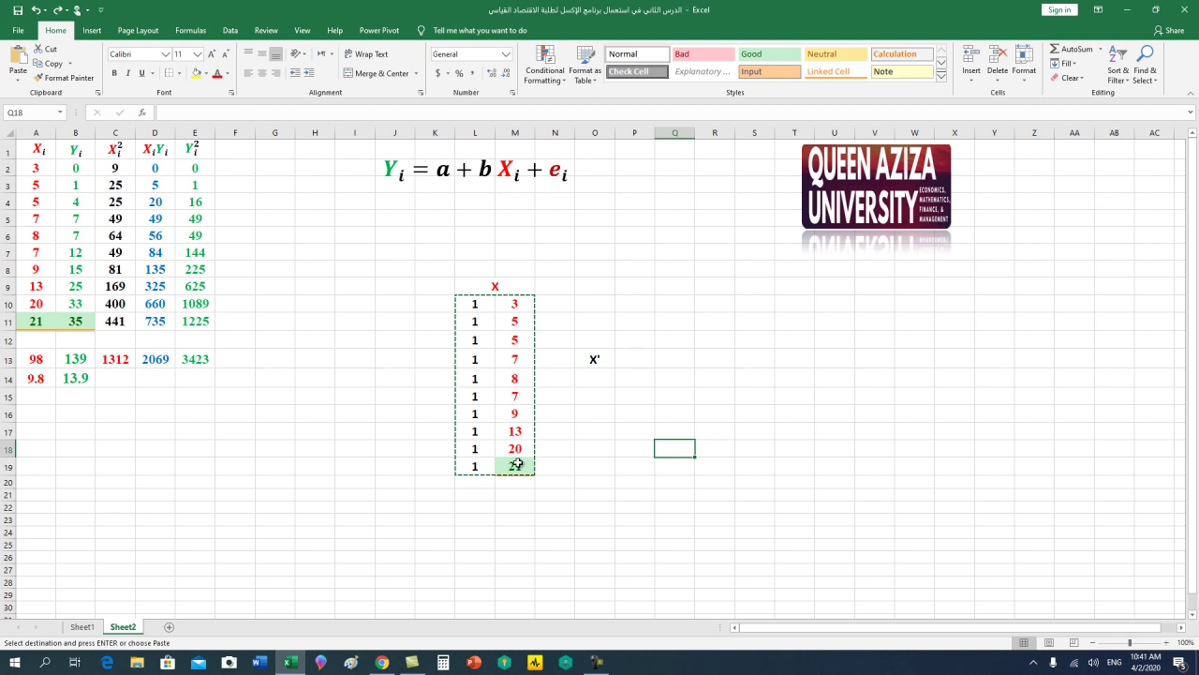
- Re-paste L10:M19 transposed into P12:Y13 to form X'
left_click(472, 304)
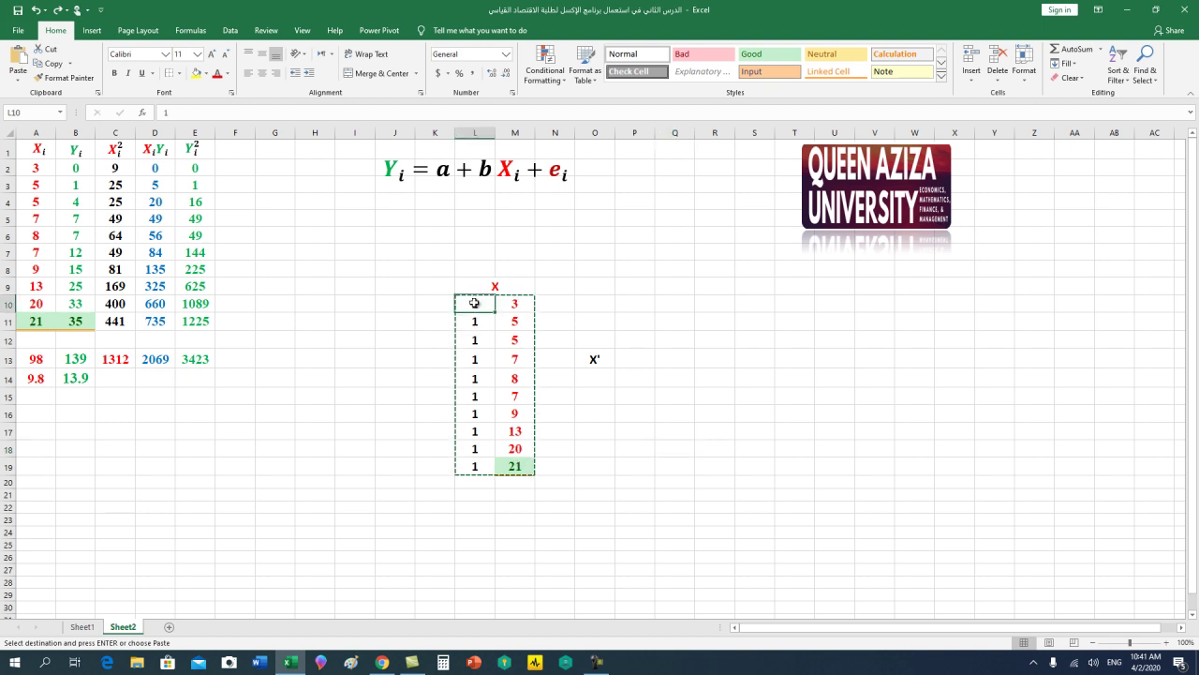
left_click_drag(494, 304, 506, 465)
key("ctrl+v")
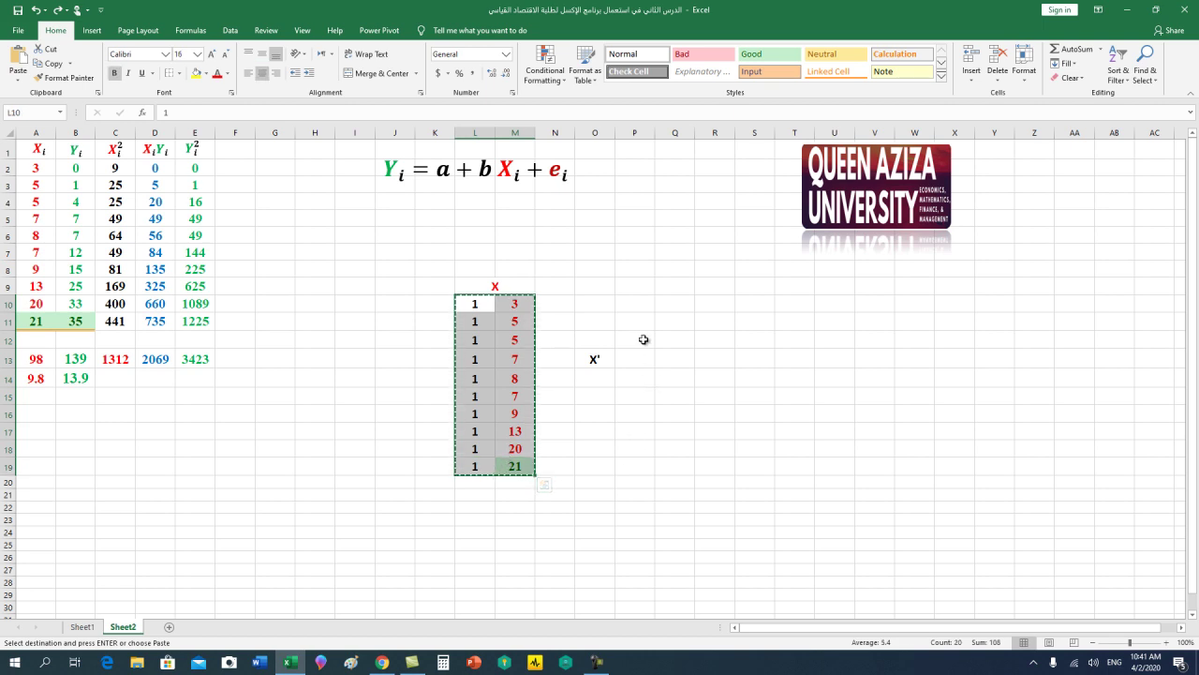
left_click_drag(639, 339, 641, 355)
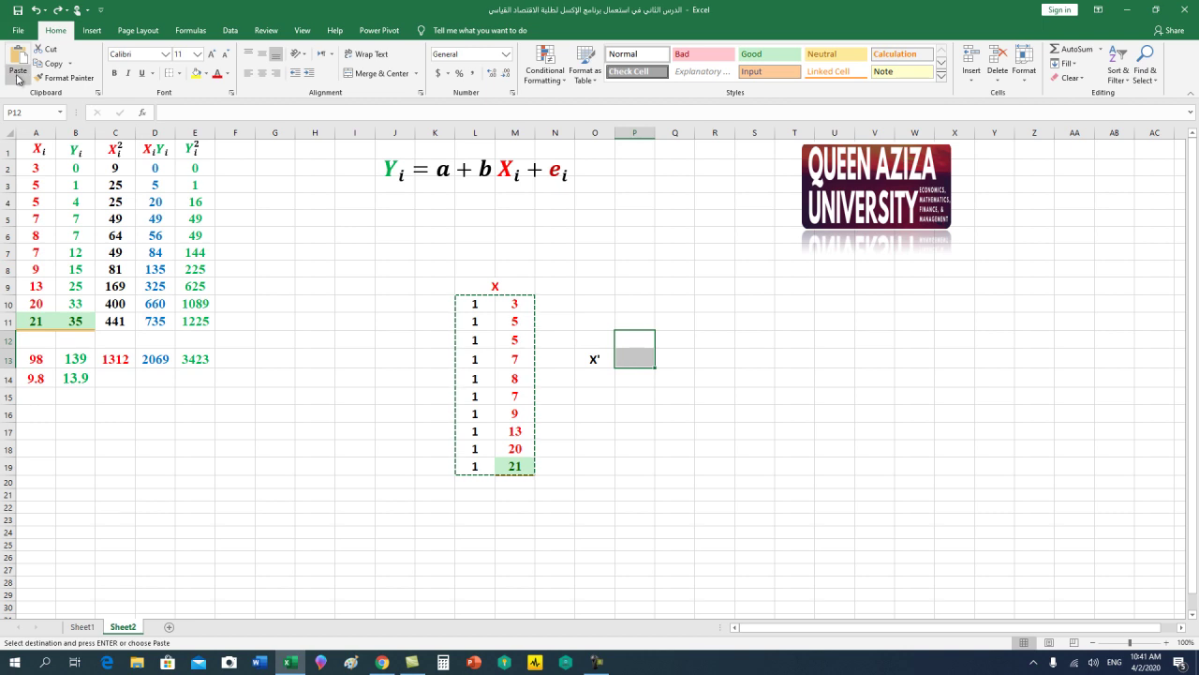
left_click(18, 75)
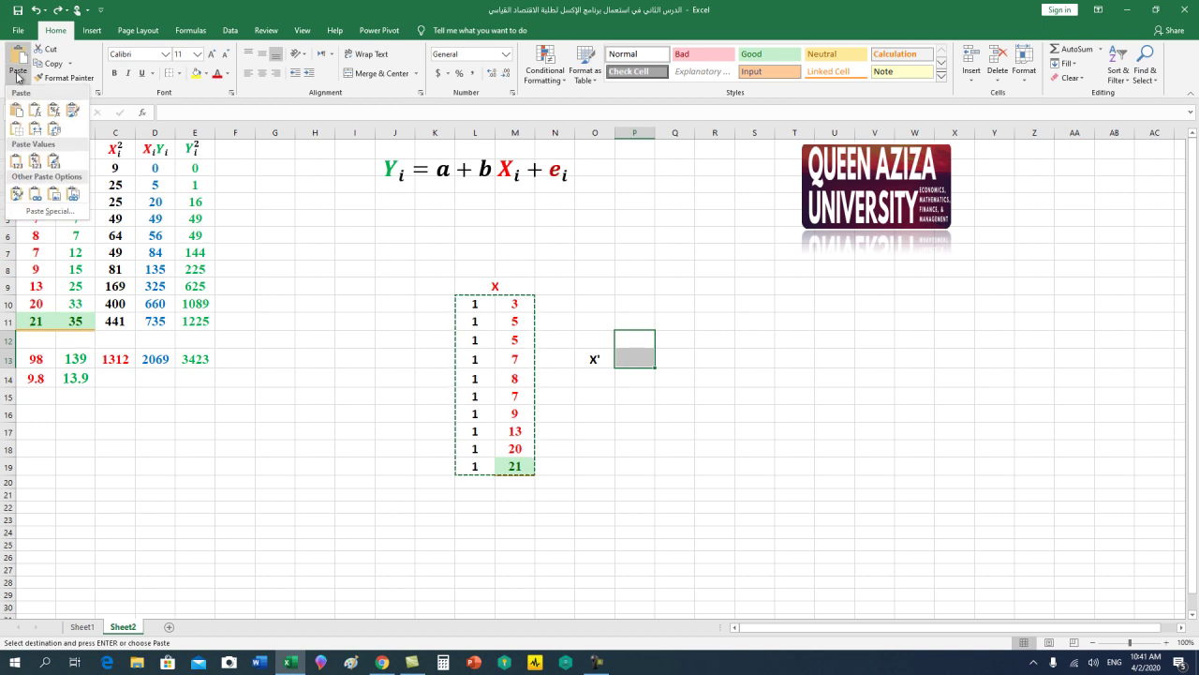
left_click(55, 130)
left_click(765, 453)
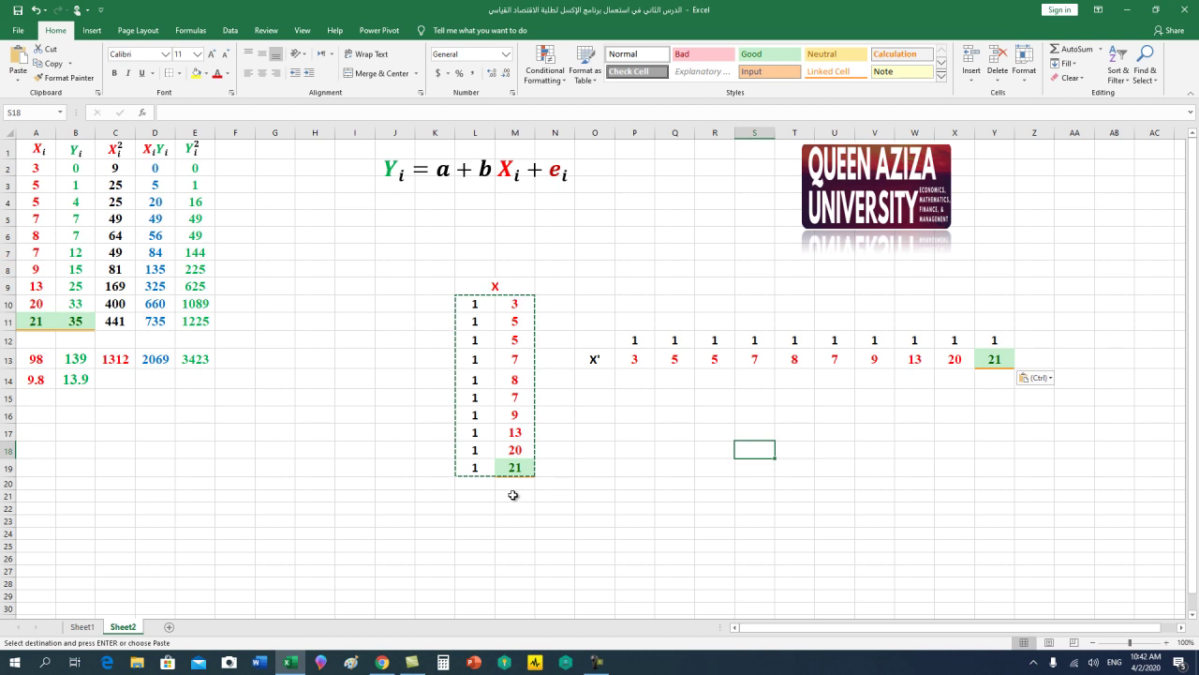
- Choose cells below X', settling on Q16 for the X'X label
left_click(710, 412)
left_click_drag(710, 420, 709, 432)
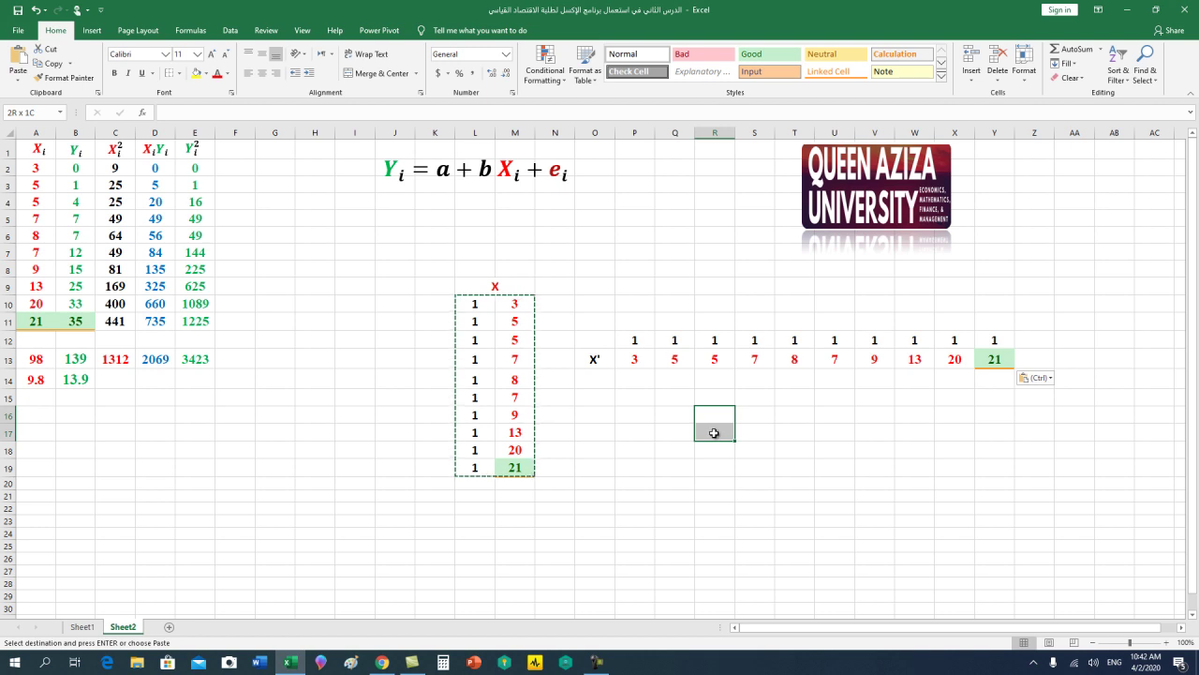
left_click(671, 423)
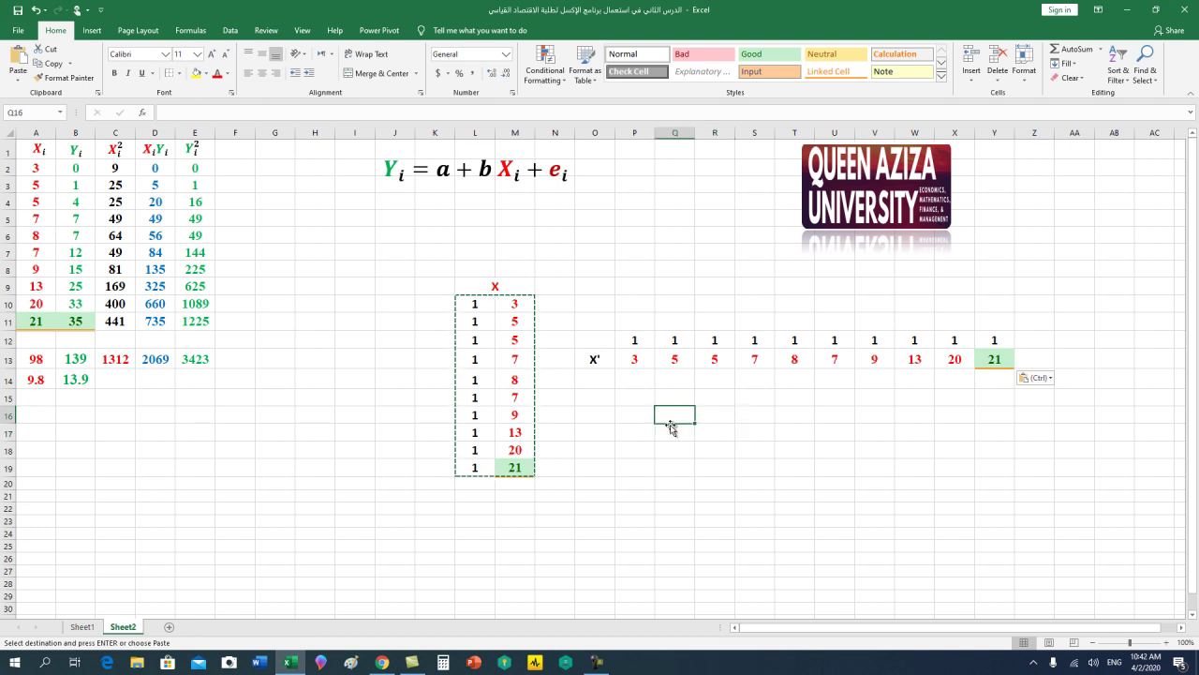
- Type X'X and merge-and-centre it across Q16:Q17
type("X'X")
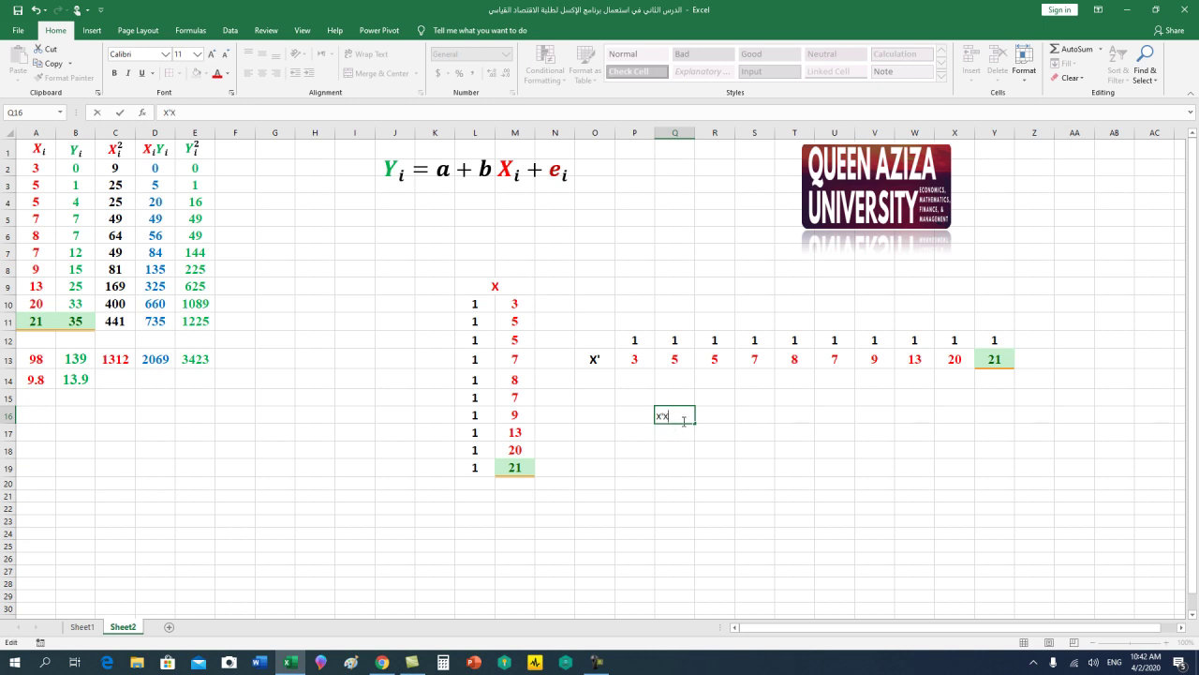
left_click(658, 466)
left_click_drag(690, 415, 684, 434)
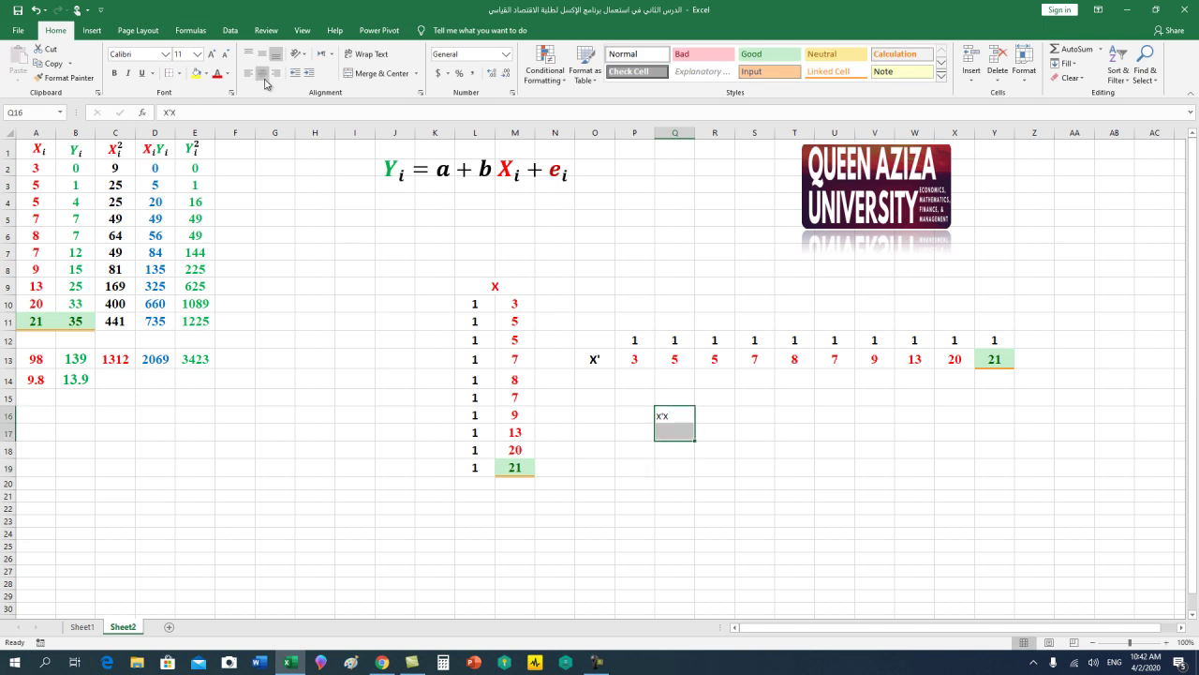
left_click(262, 73)
left_click(375, 73)
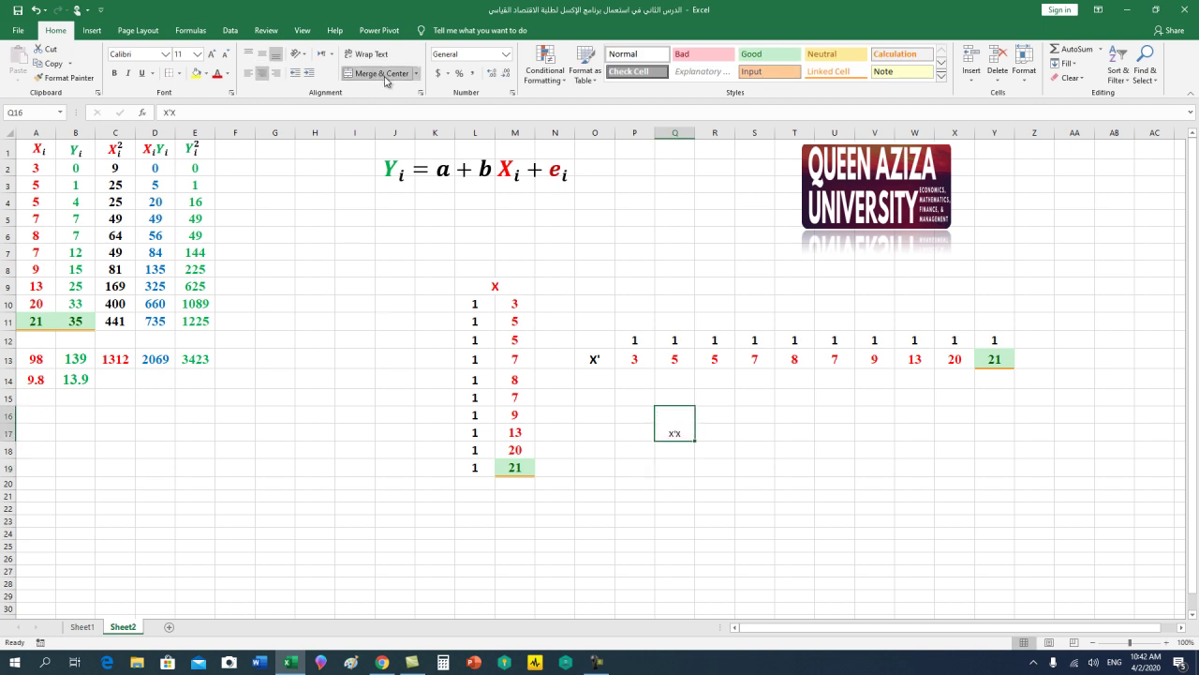
left_click(656, 519)
left_click(678, 434)
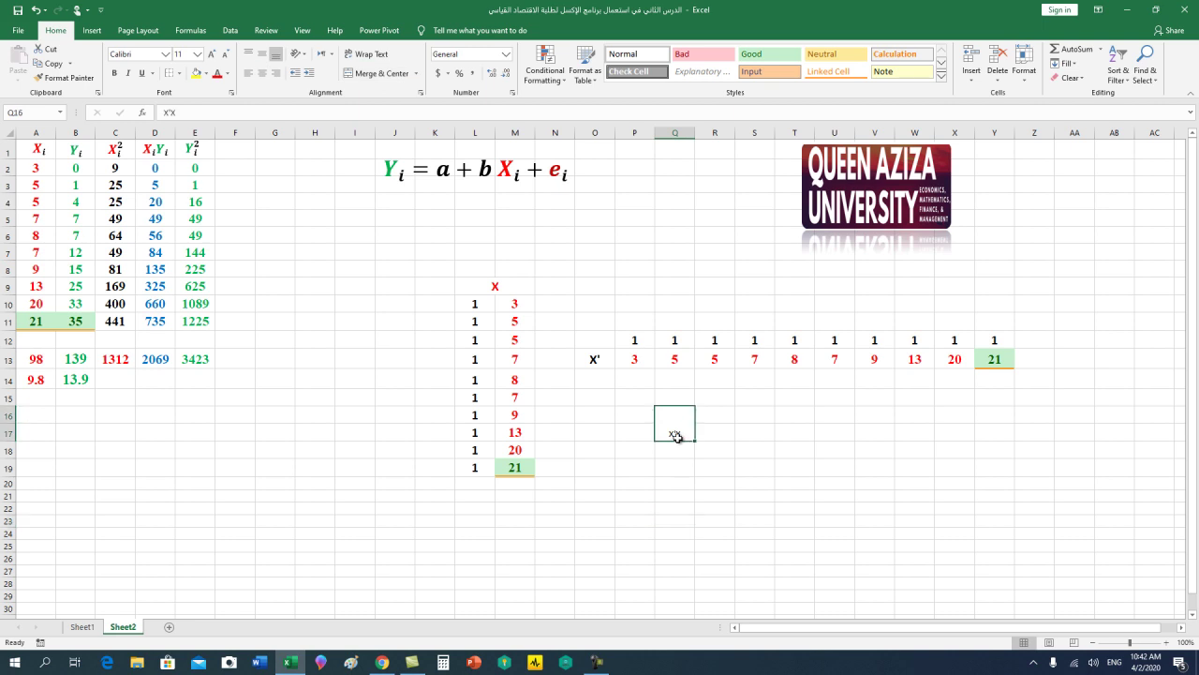
- Make the X'X label red, bold and larger
left_click(216, 73)
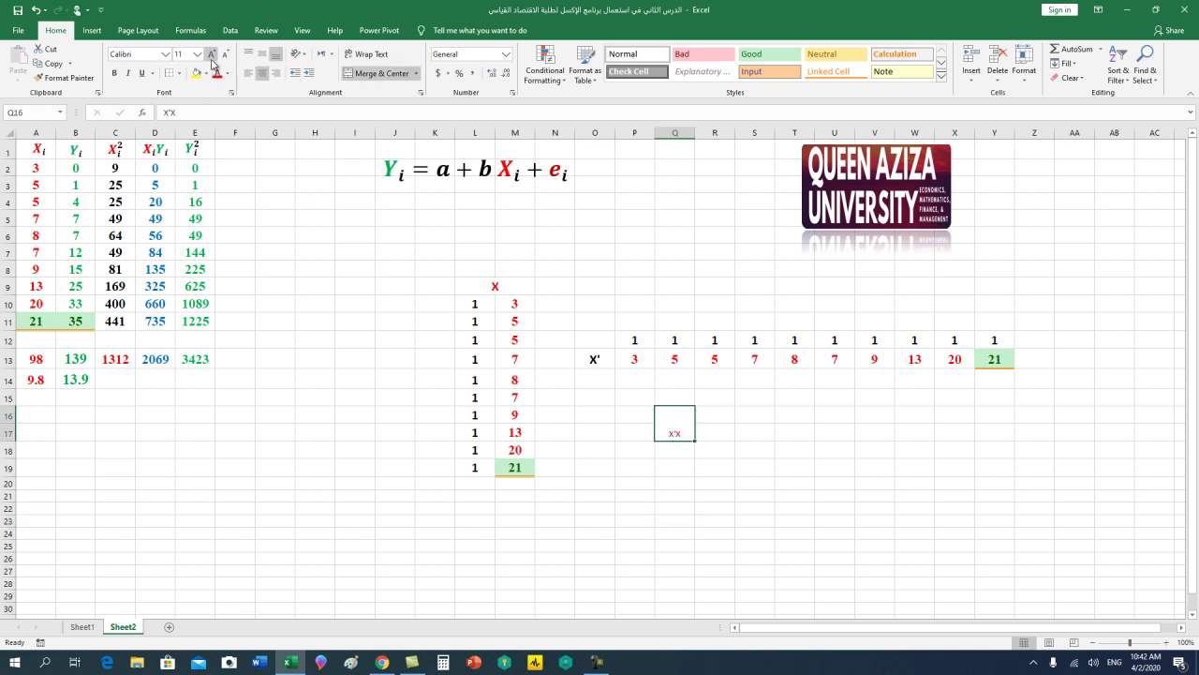
left_click(212, 54)
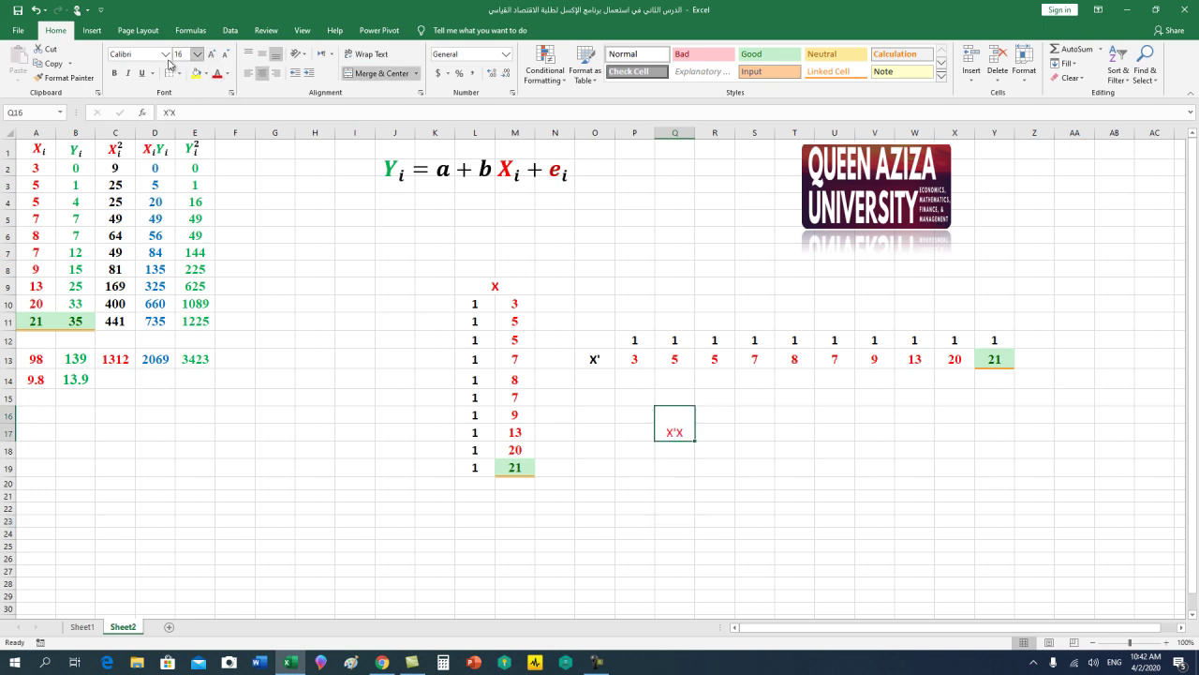
left_click(117, 73)
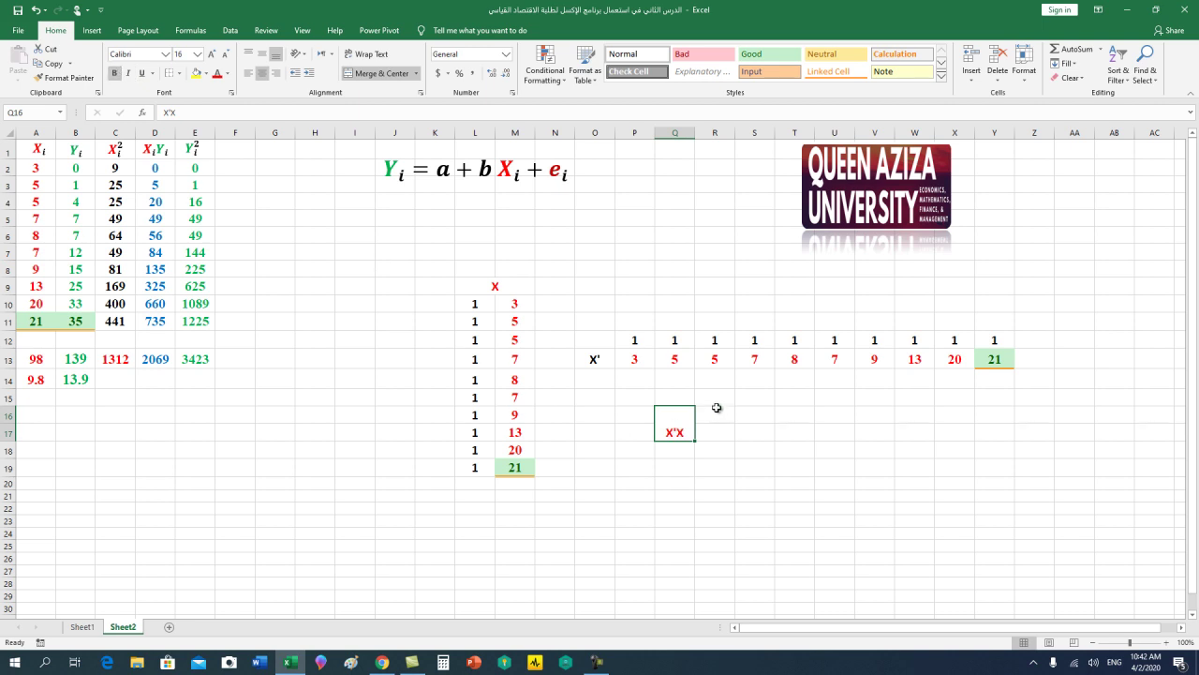
left_click_drag(717, 407, 739, 438)
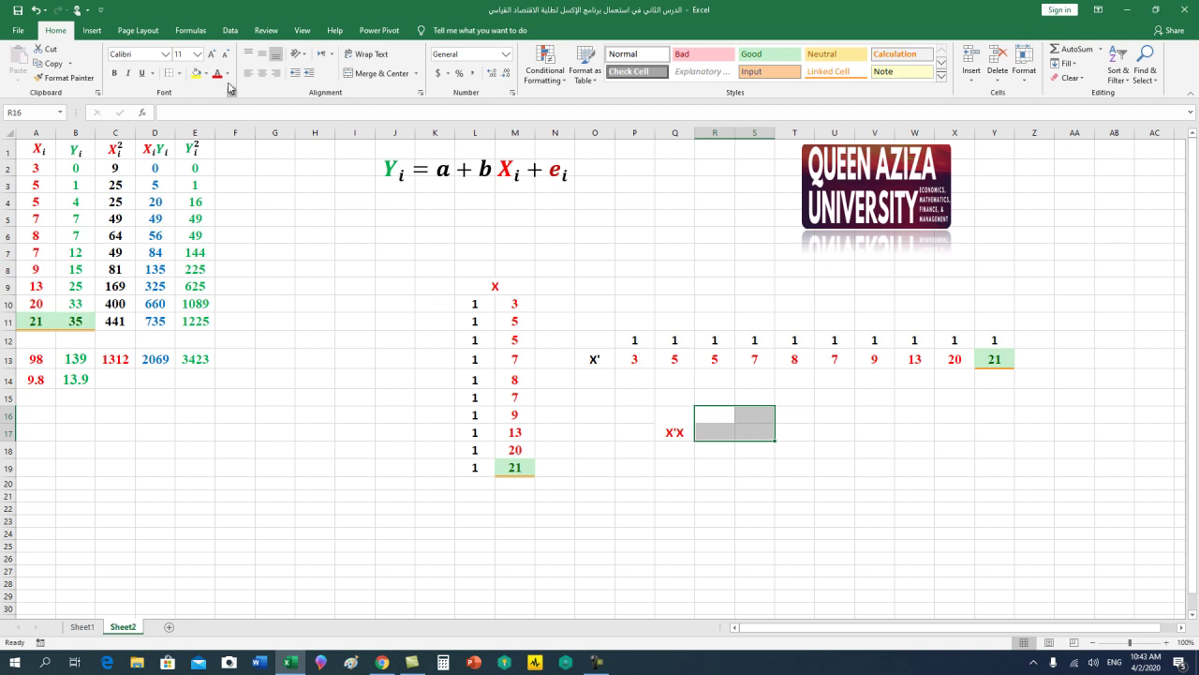
- Insert the MMULT function from the Math & Trig library into R16:S17
left_click(191, 30)
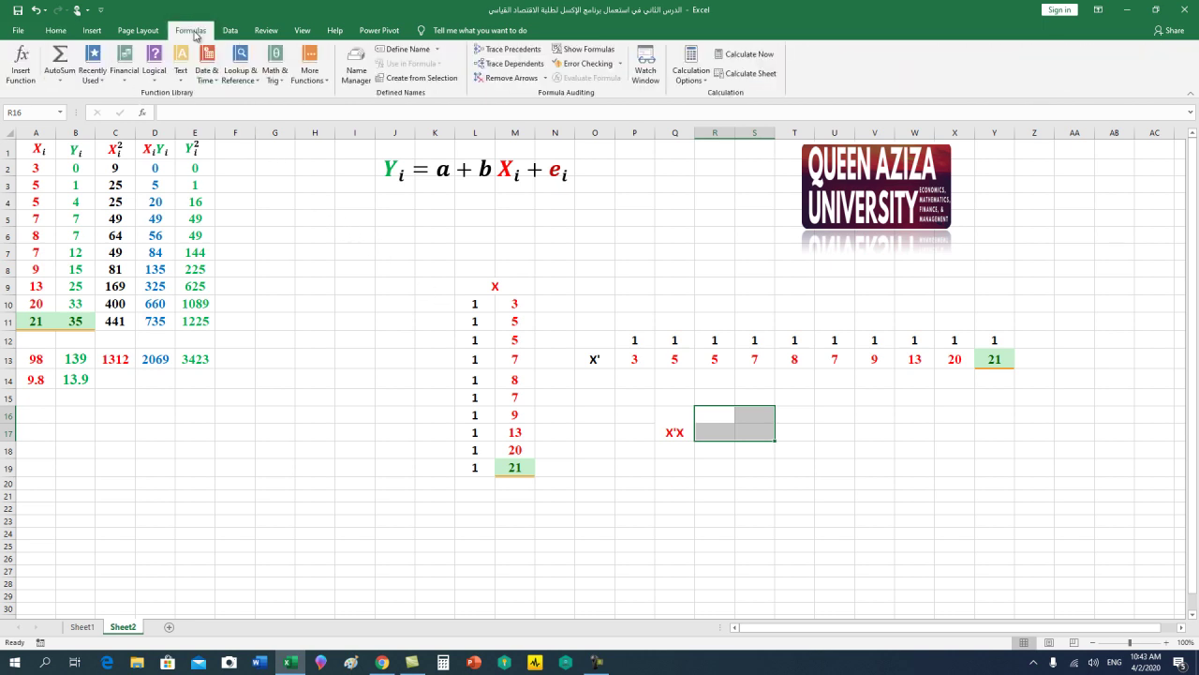
left_click(276, 73)
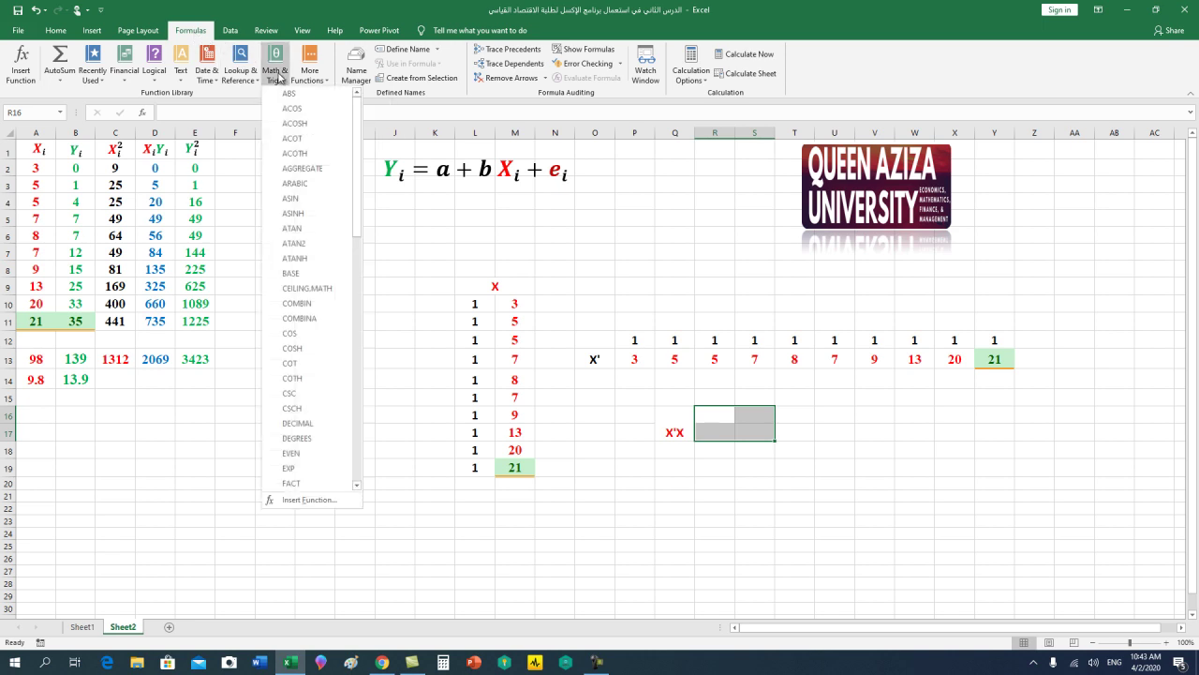
scroll(317, 246, "down", 1)
scroll(317, 324, "down", 1)
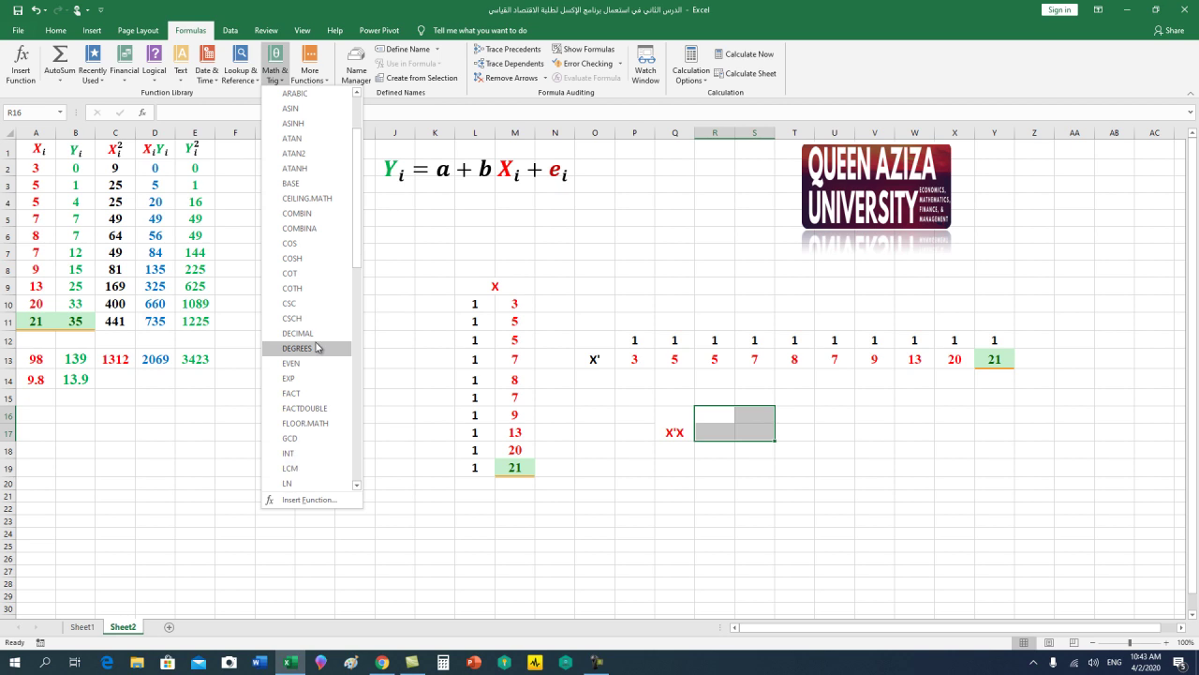
scroll(316, 348, "down", 1)
scroll(319, 354, "down", 1)
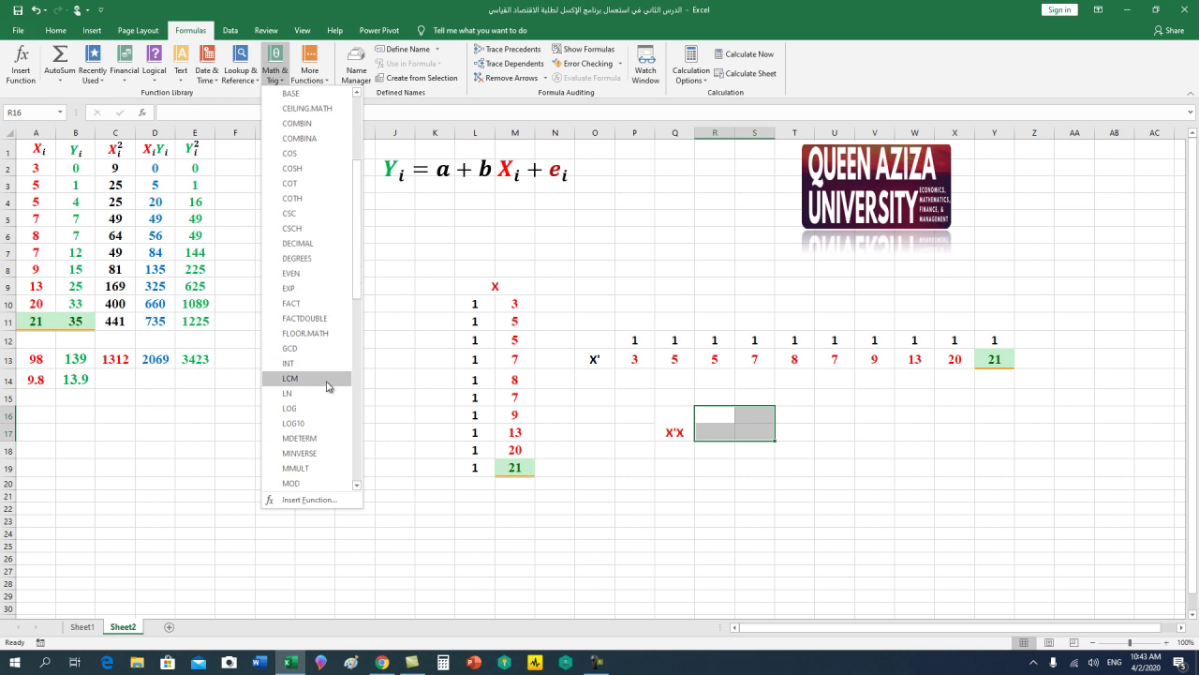
mouse_move(296, 468)
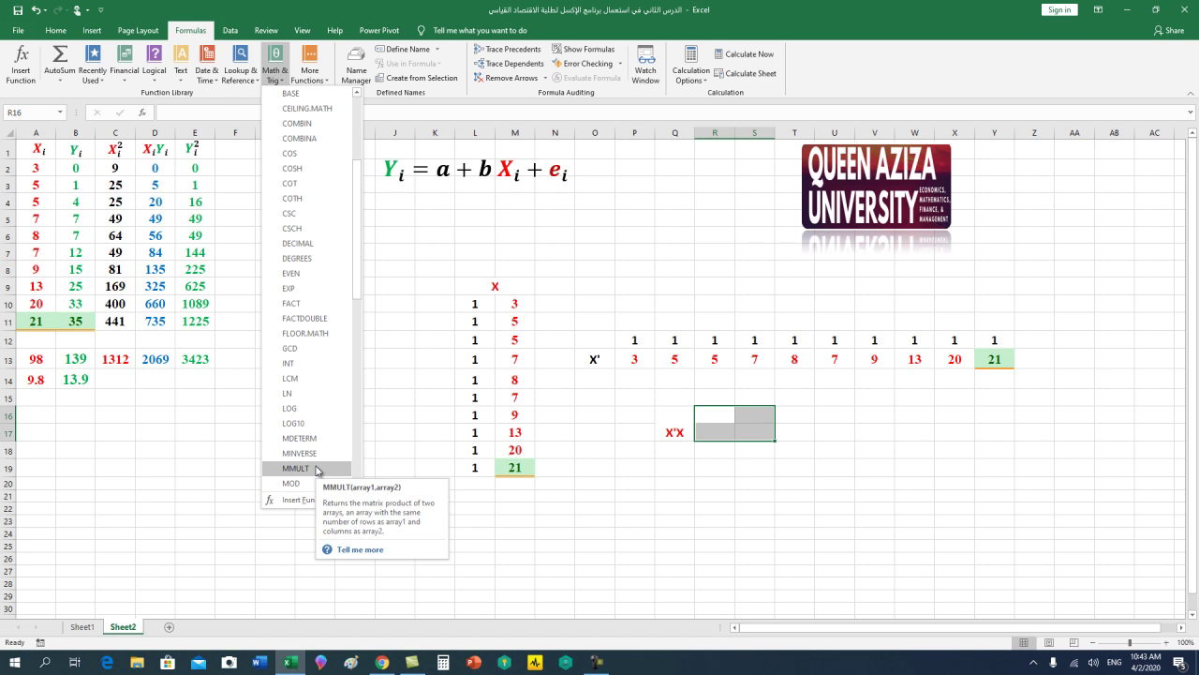
left_click(317, 469)
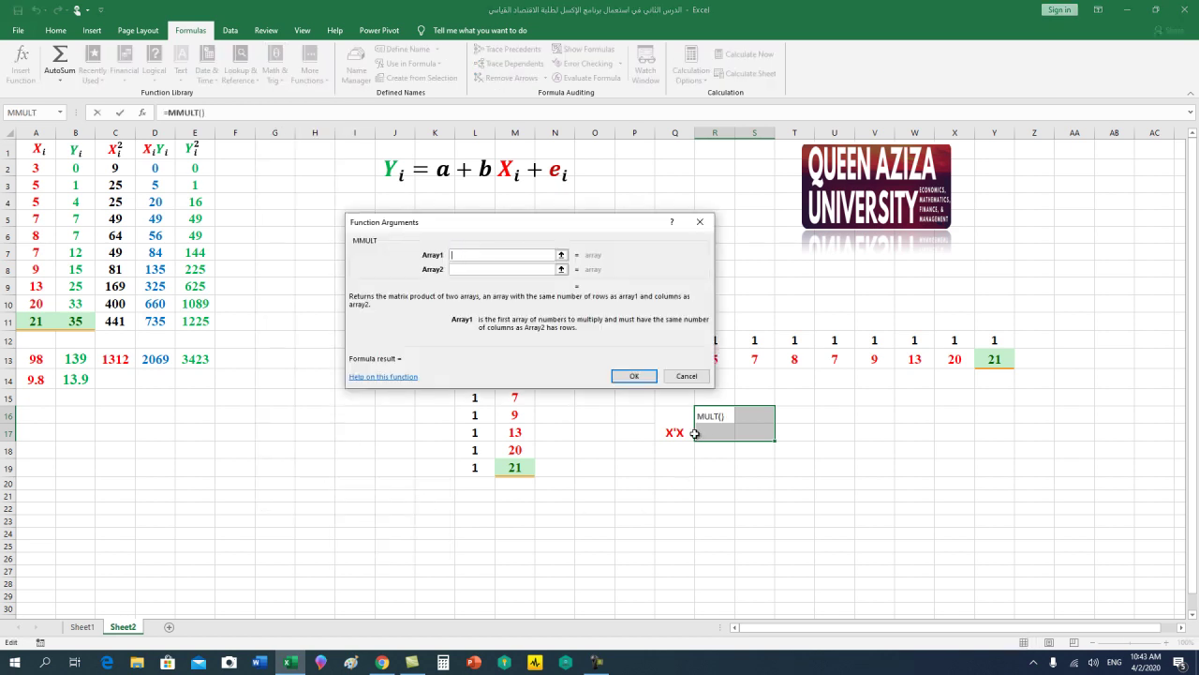
mouse_move(642, 223)
left_mouse_down()
mouse_move(397, 461)
mouse_move(378, 414)
left_mouse_up()
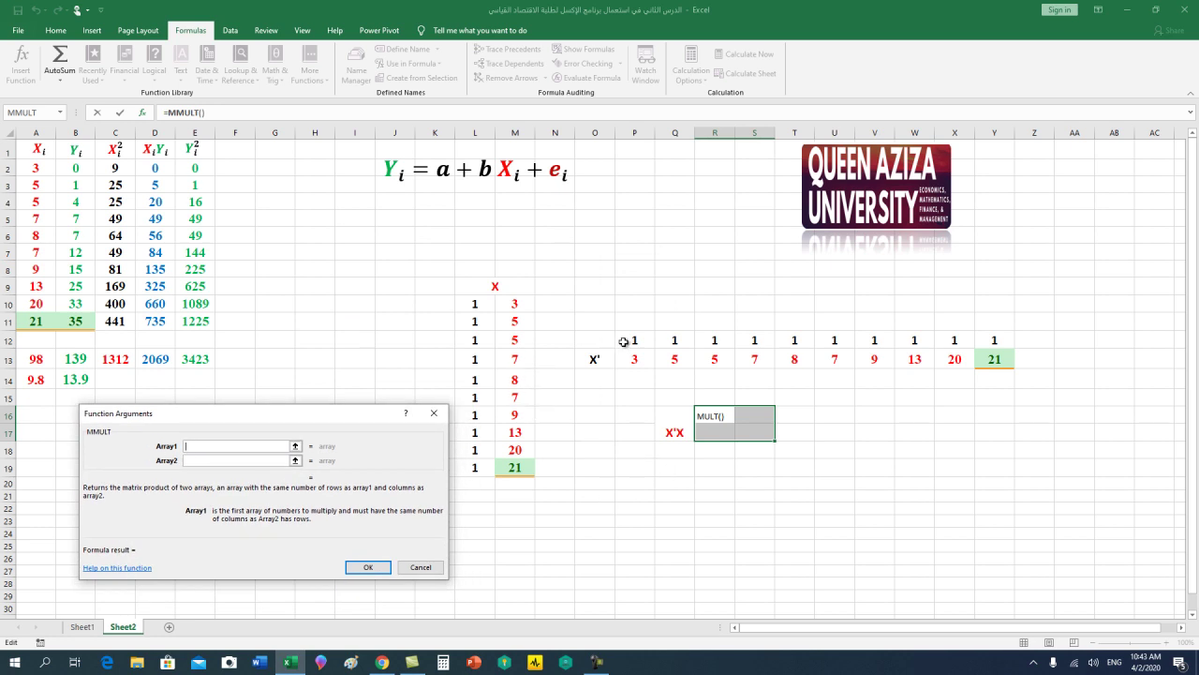
- Multiply X' (P12:Y13) by X (L10:M19) as an array formula, giving 10, 98, 98, 1312
left_click_drag(630, 339, 683, 358)
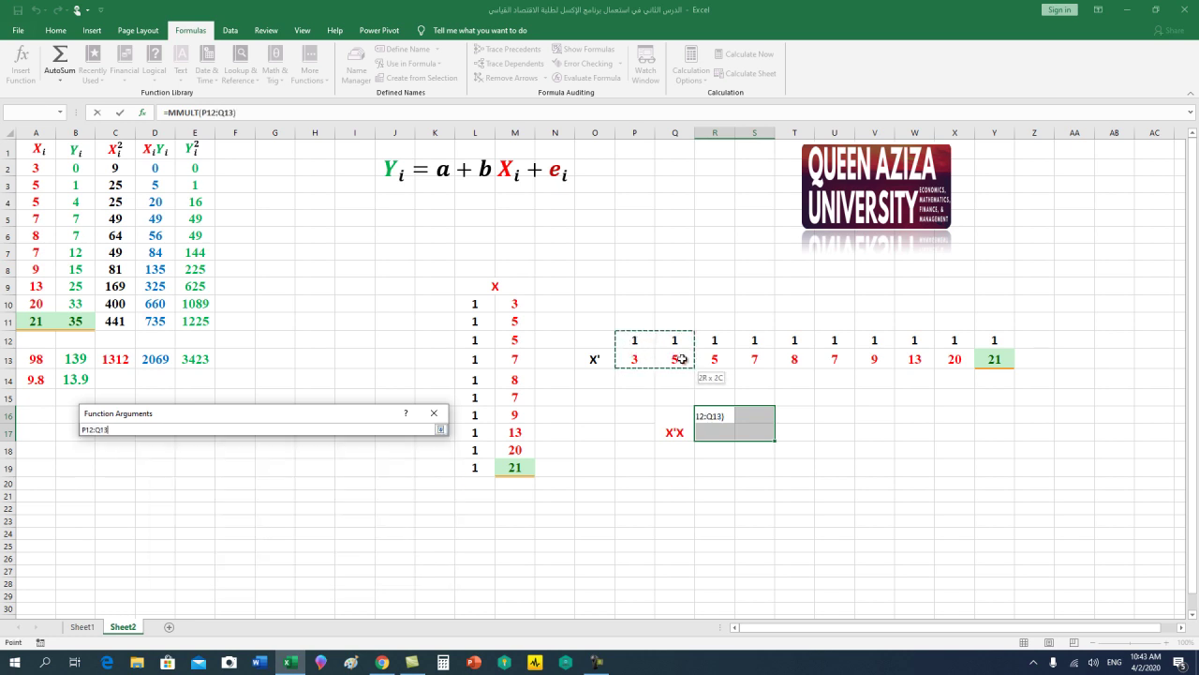
left_click_drag(683, 359, 992, 361)
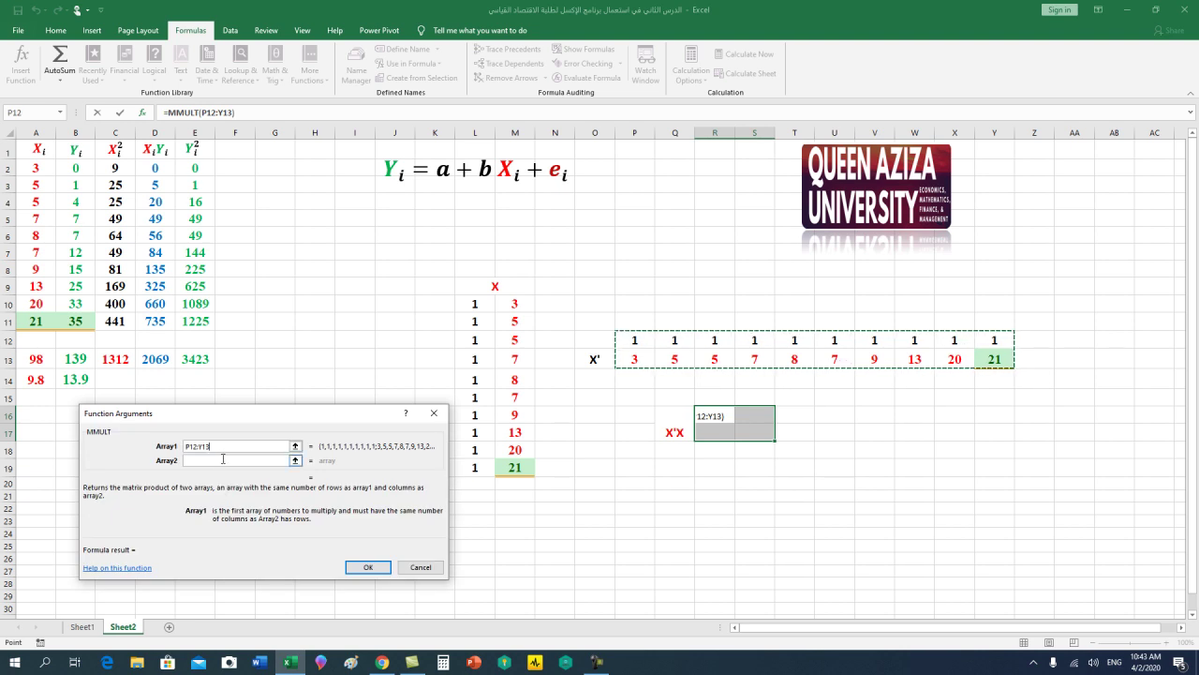
left_click(223, 459)
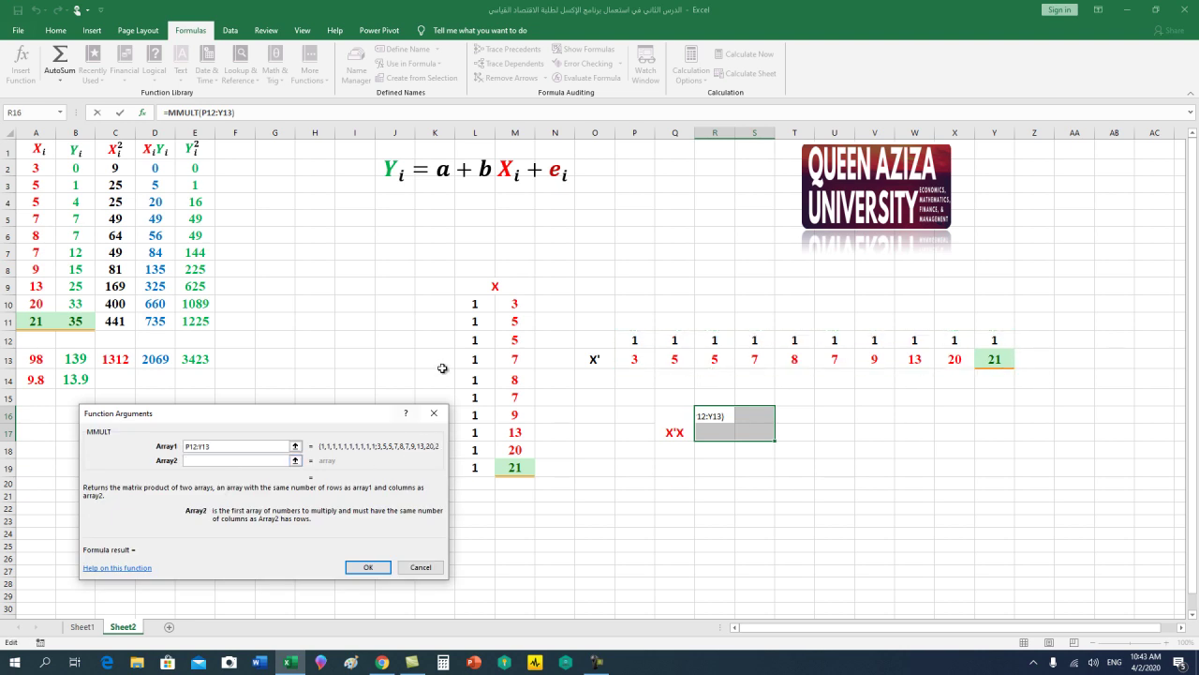
mouse_move(475, 304)
left_mouse_down()
mouse_move(496, 320)
mouse_move(502, 461)
left_mouse_up()
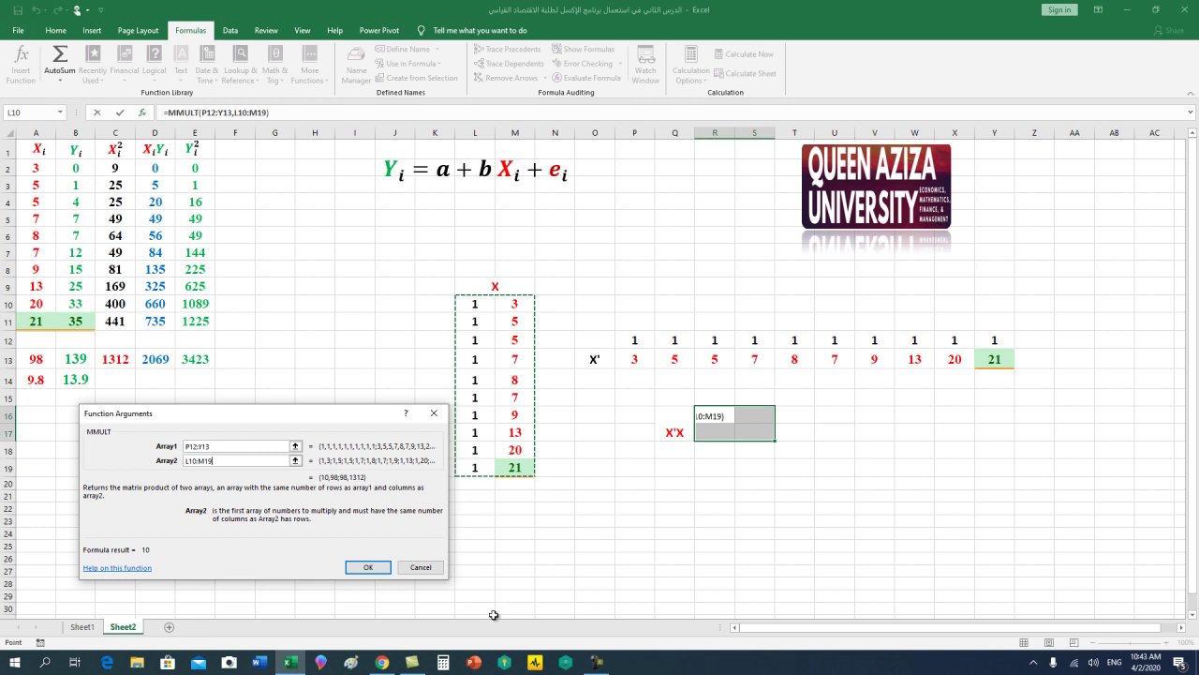
key("ctrl+shift+Return")
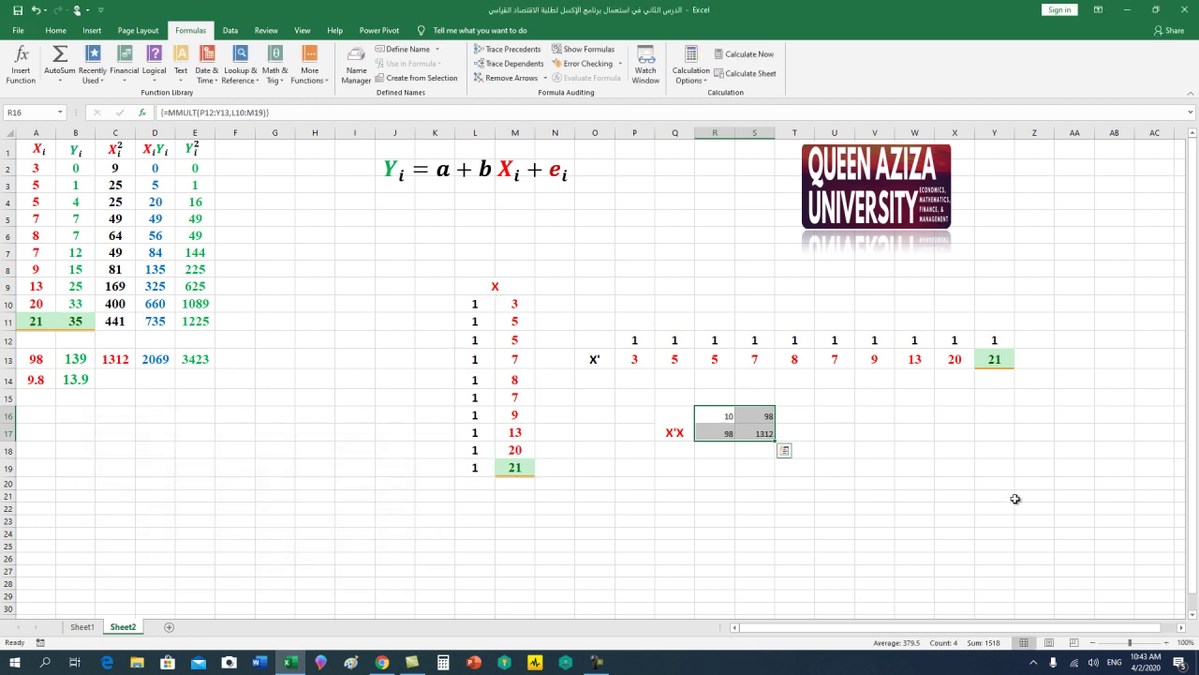
- Undo the MMULT array formula, leaving R16:S17 blank
left_click(1001, 493)
mouse_move(769, 416)
left_mouse_down()
mouse_move(725, 438)
mouse_move(726, 453)
left_mouse_up()
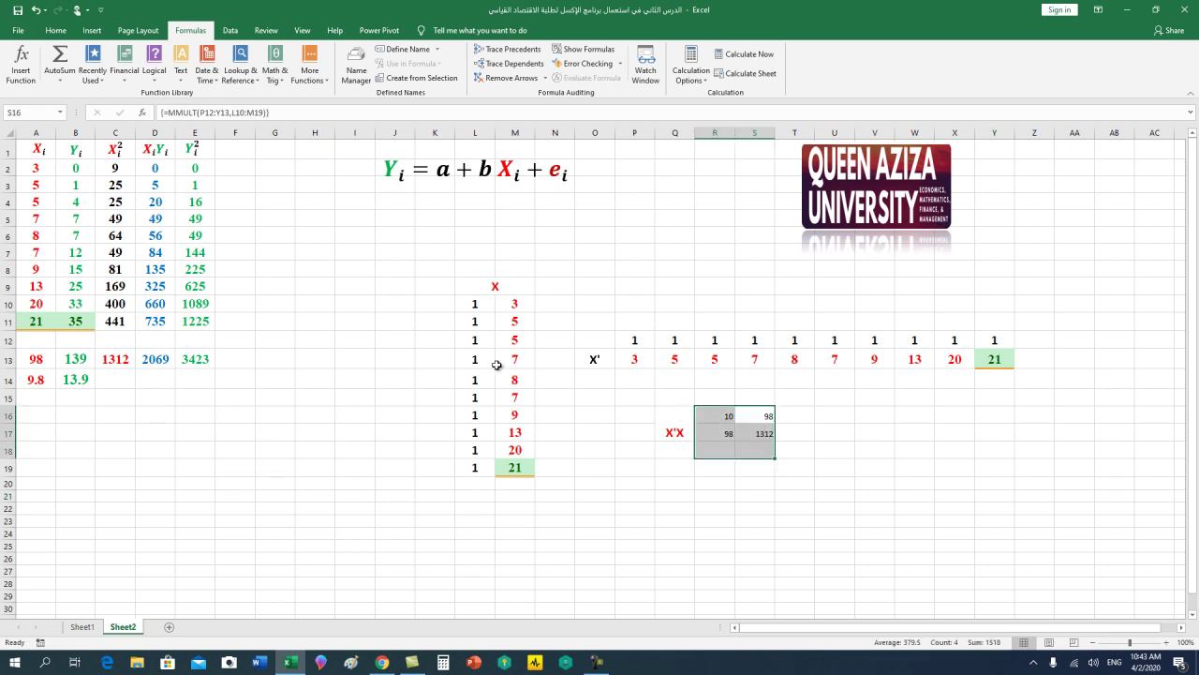
left_click(58, 36)
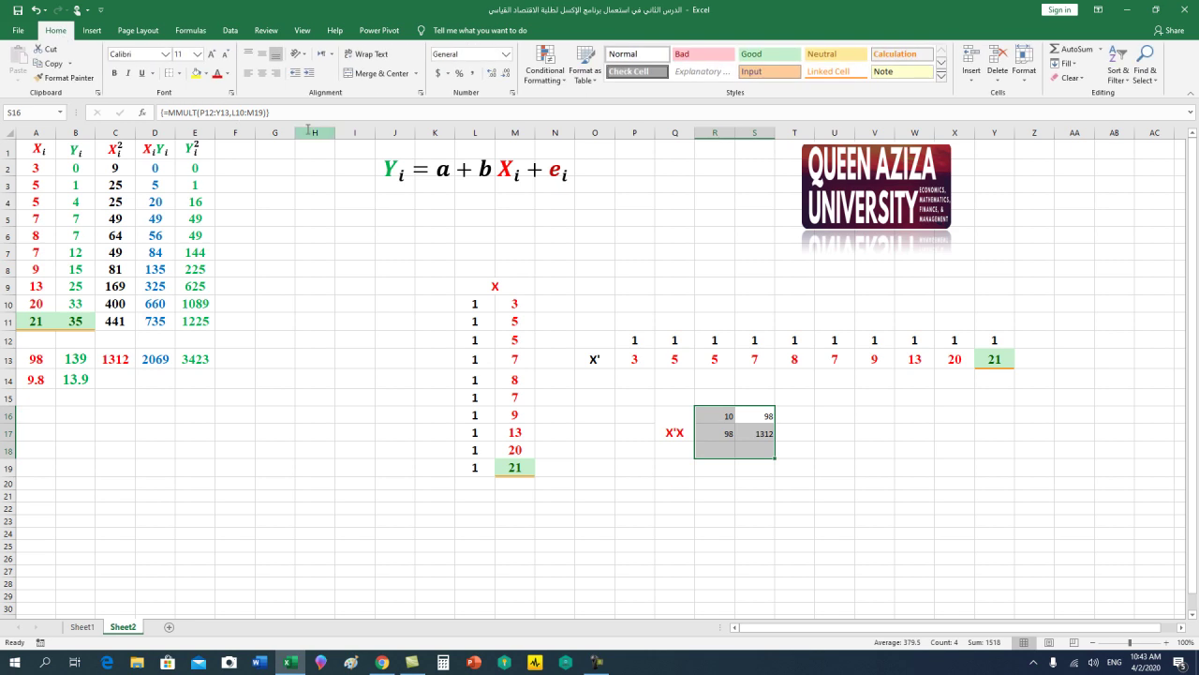
left_click(743, 531)
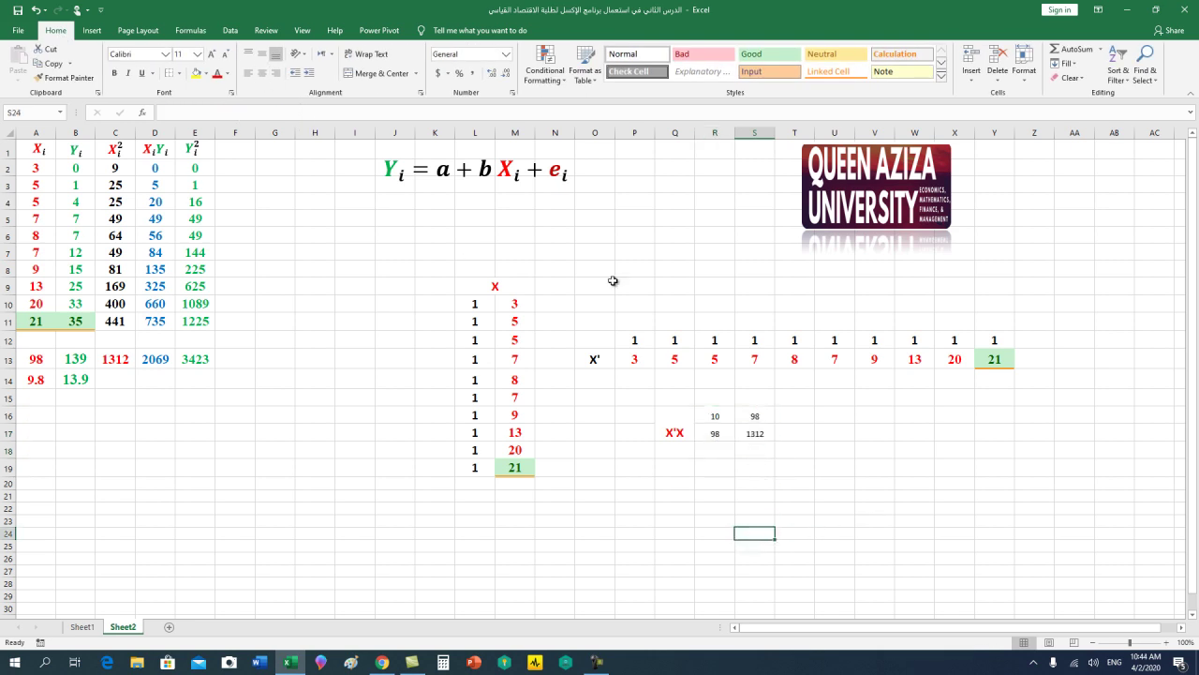
left_click(38, 14)
left_click(38, 14)
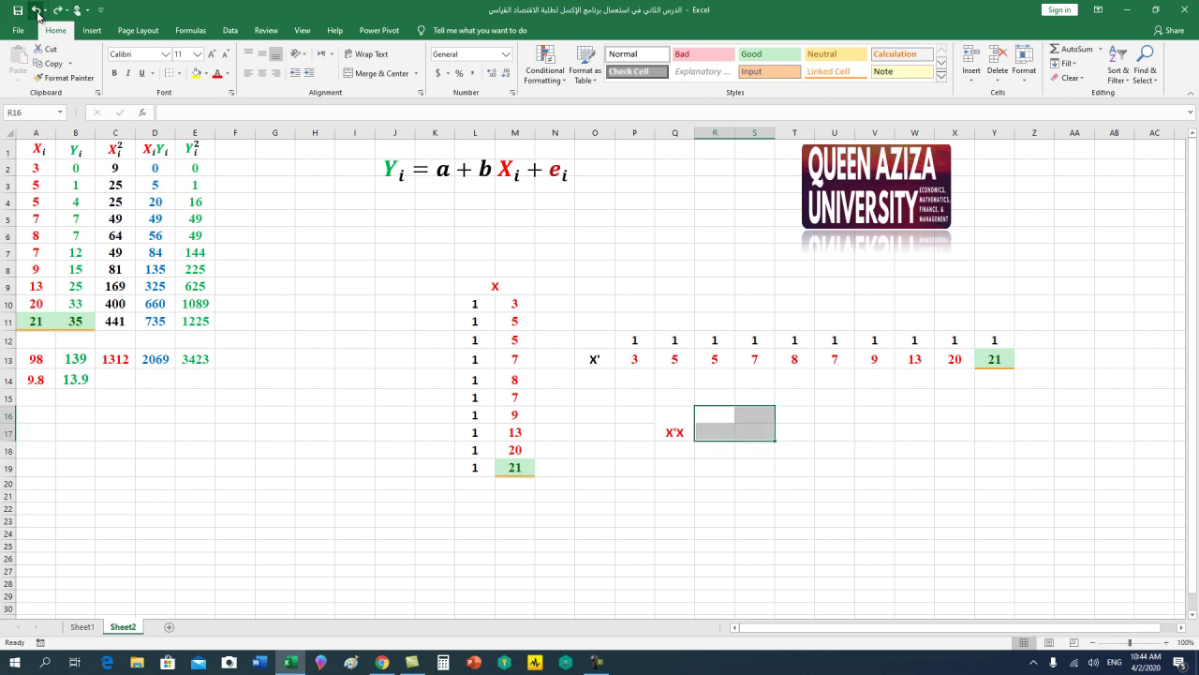
left_click(649, 496)
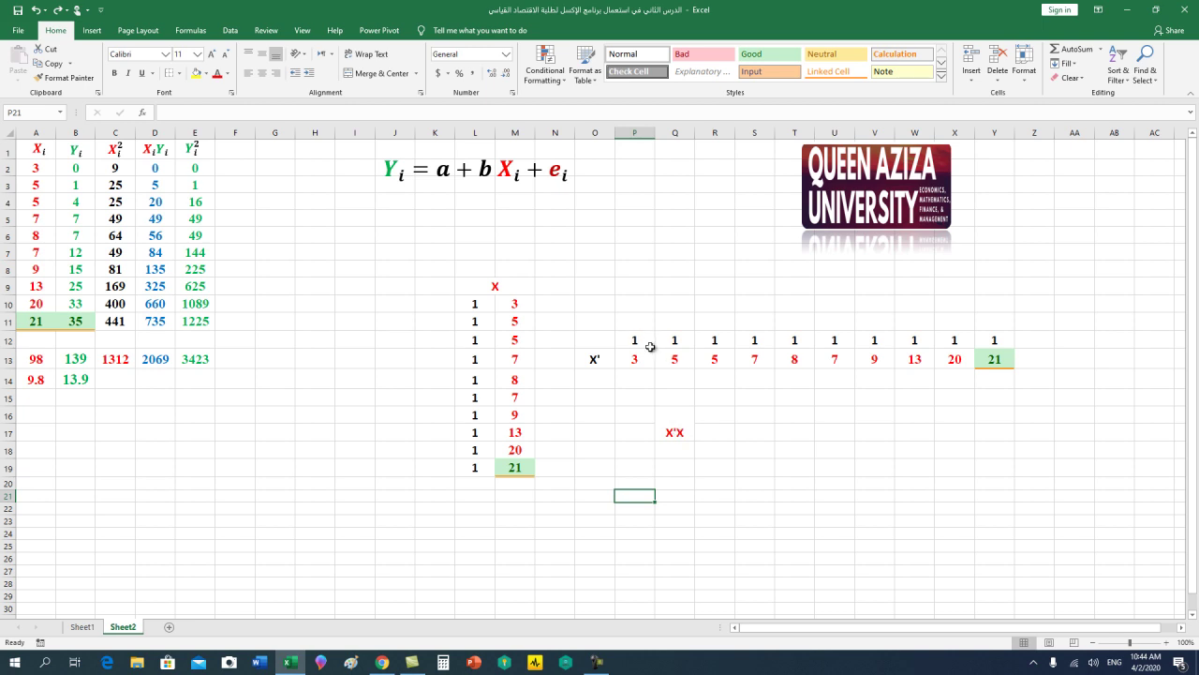
- Check the X' and X ranges, then select R16:S17 beside the X'X label as the output block
left_click_drag(634, 340, 999, 361)
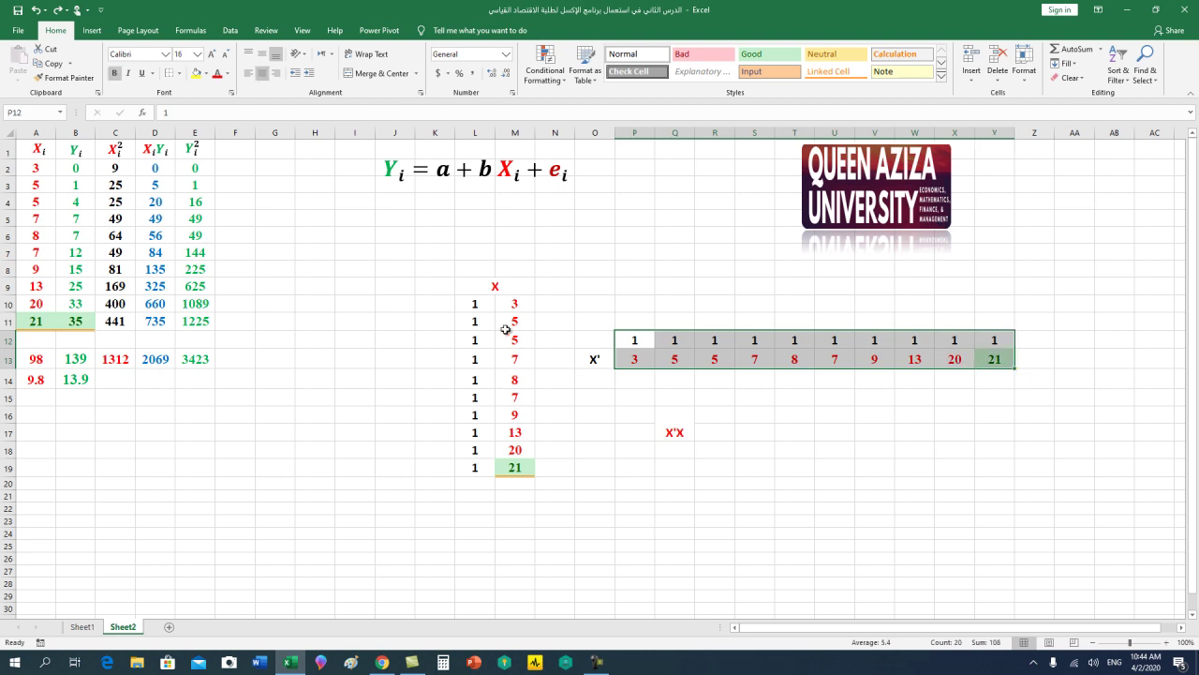
left_click_drag(483, 303, 515, 453)
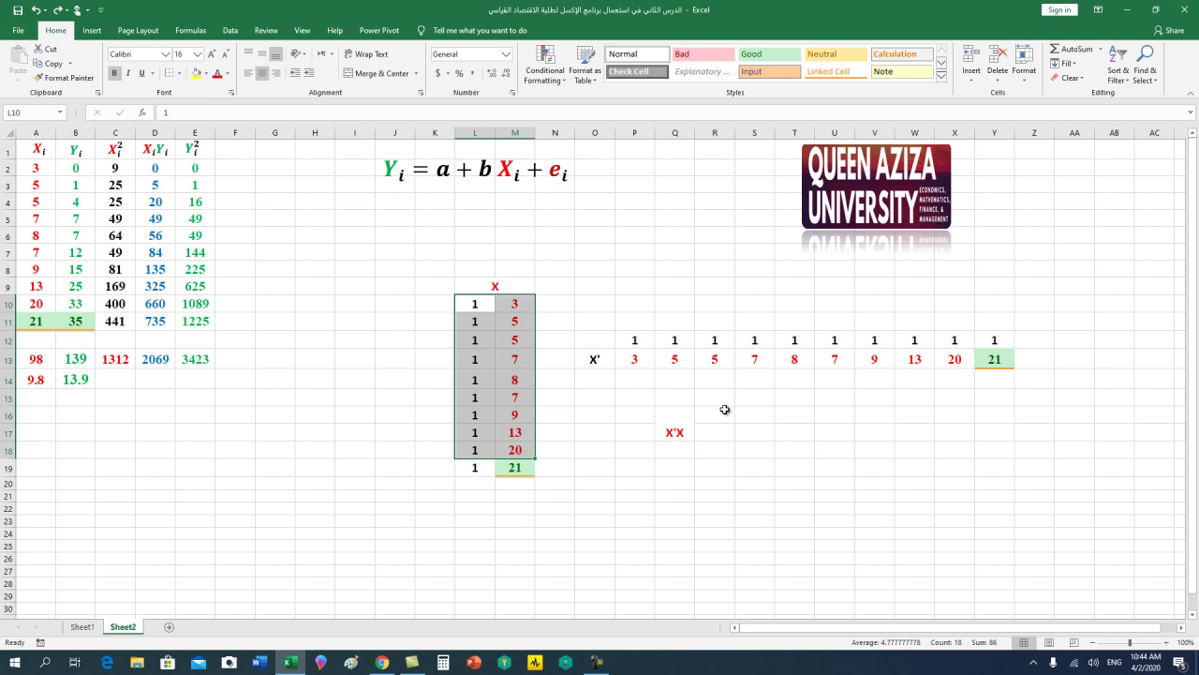
left_click_drag(723, 409, 742, 434)
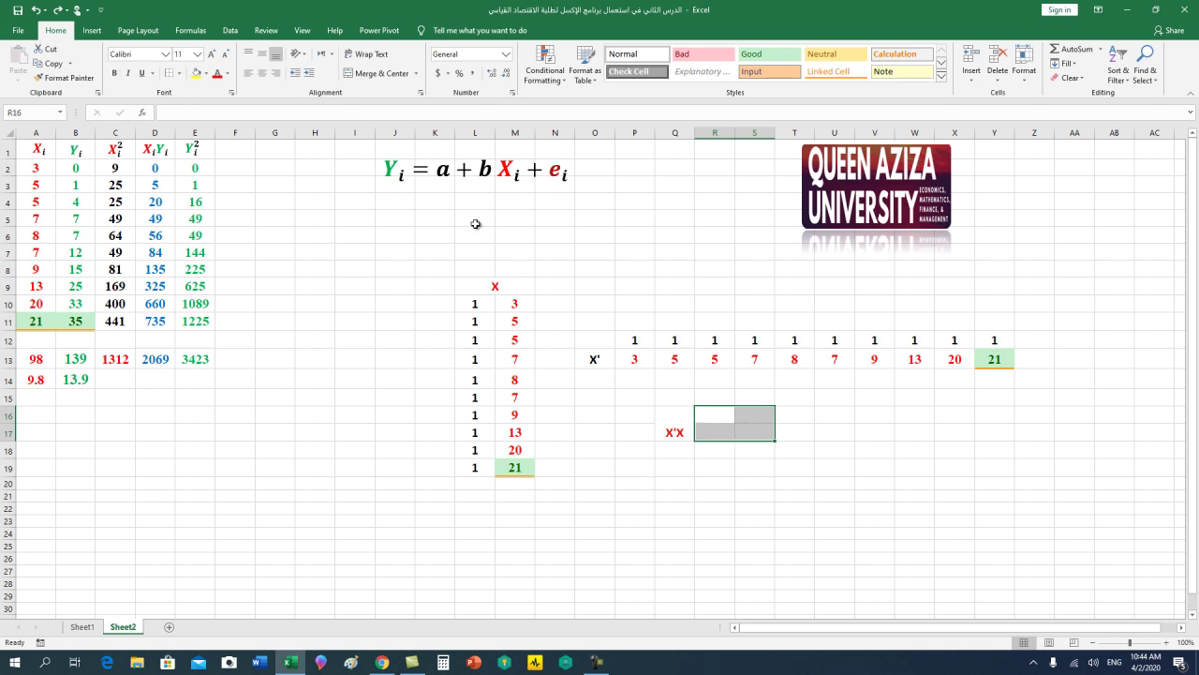
- Enter {=MMULT(P12:Y13,L10:M19)} as an array formula in R16:S17, giving 10, 98 / 98, 1312
left_click(191, 36)
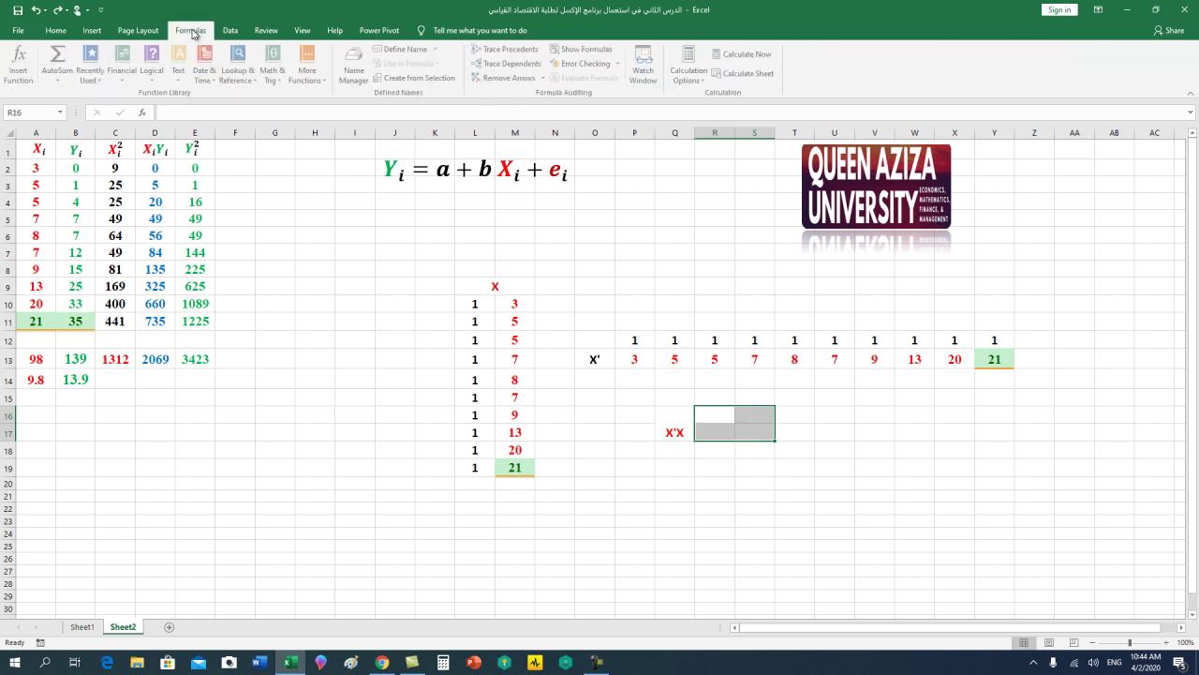
left_click(276, 78)
scroll(305, 328, "down", 1)
scroll(325, 416, "down", 3)
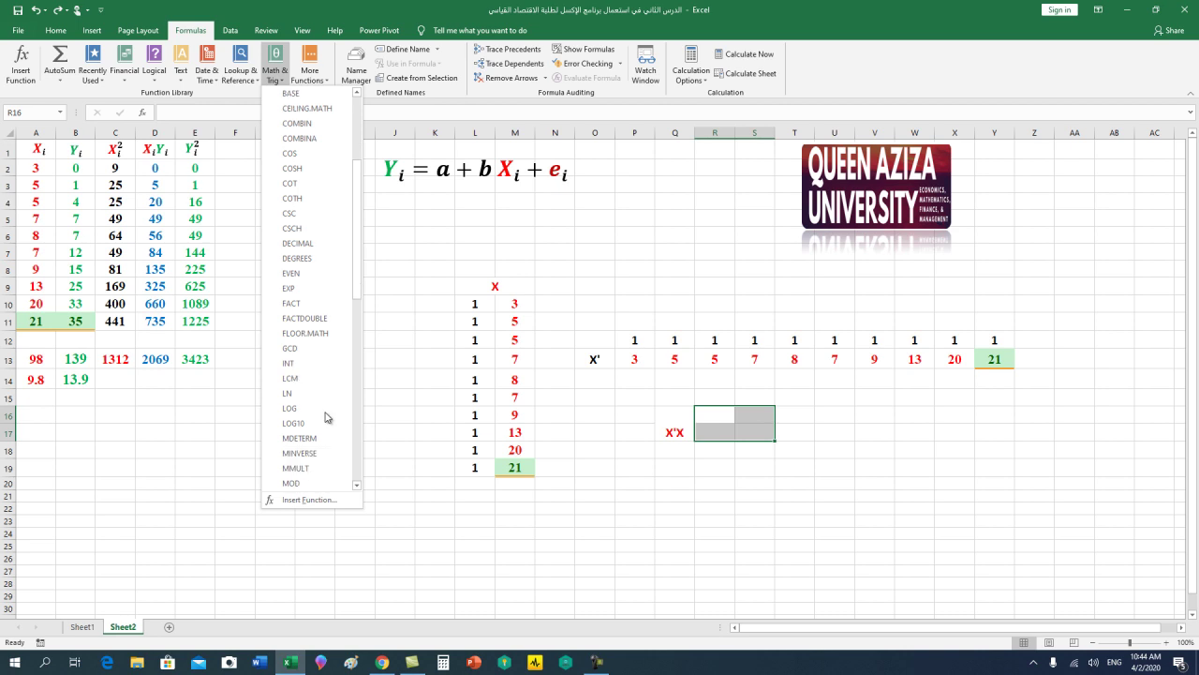
mouse_move(296, 468)
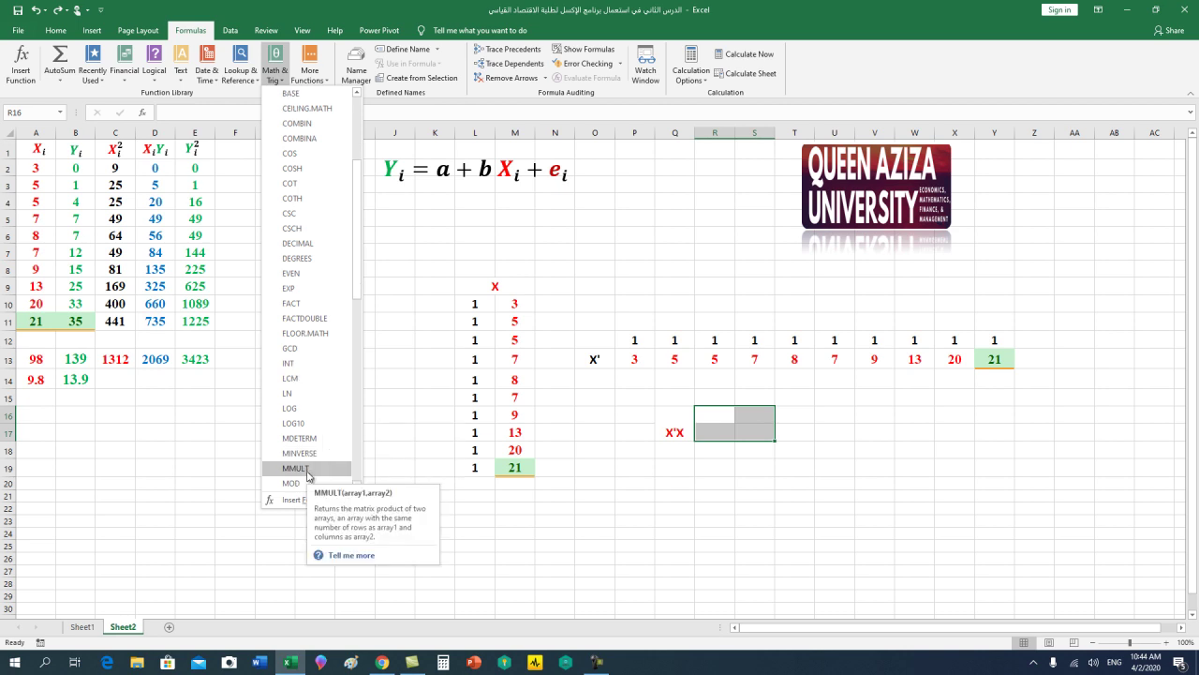
left_click(309, 468)
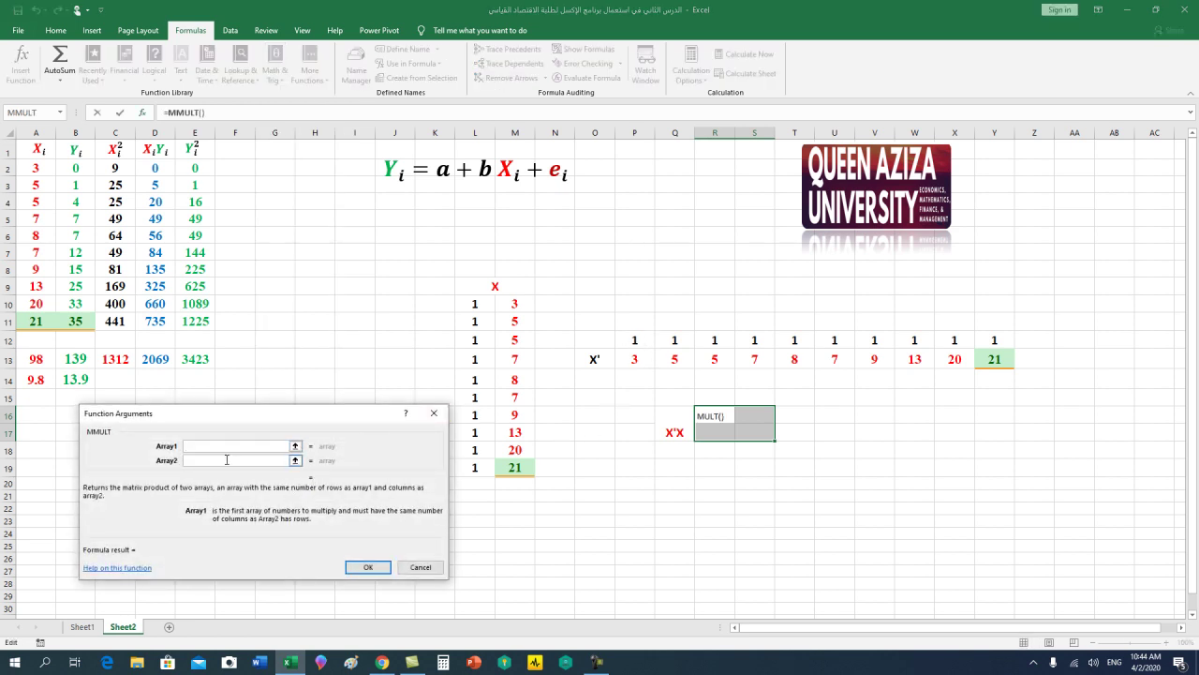
mouse_move(631, 340)
left_mouse_down()
mouse_move(807, 360)
mouse_move(978, 359)
left_mouse_up()
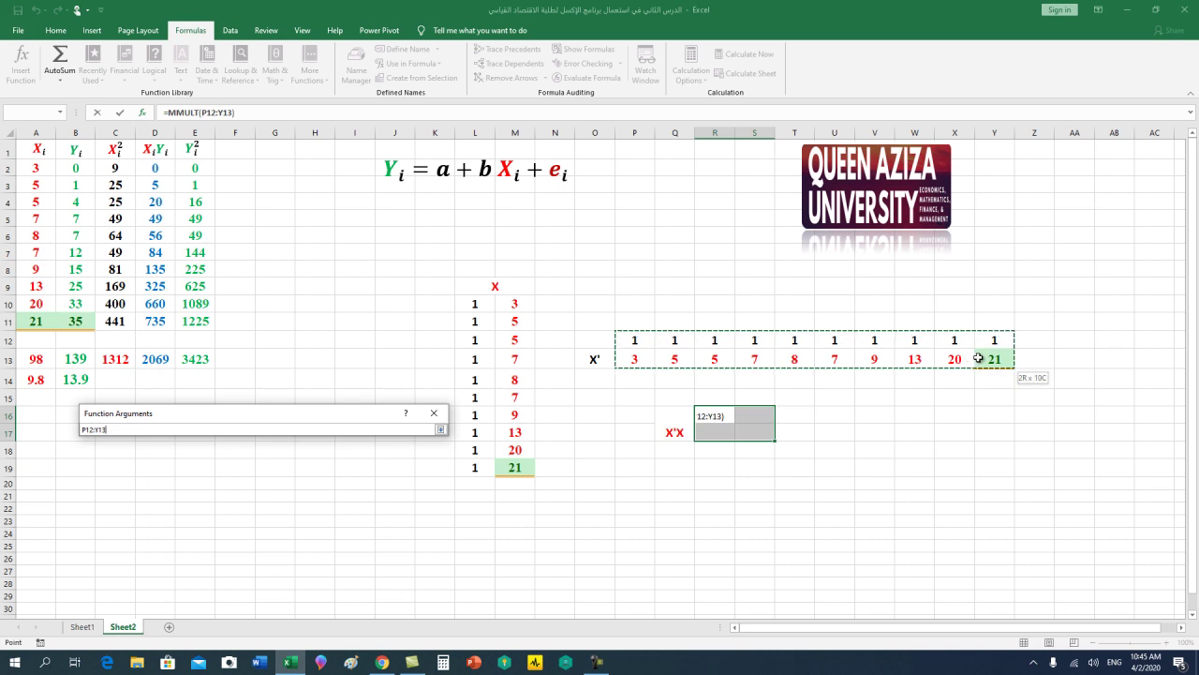
left_click(227, 459)
left_click_drag(471, 302, 504, 466)
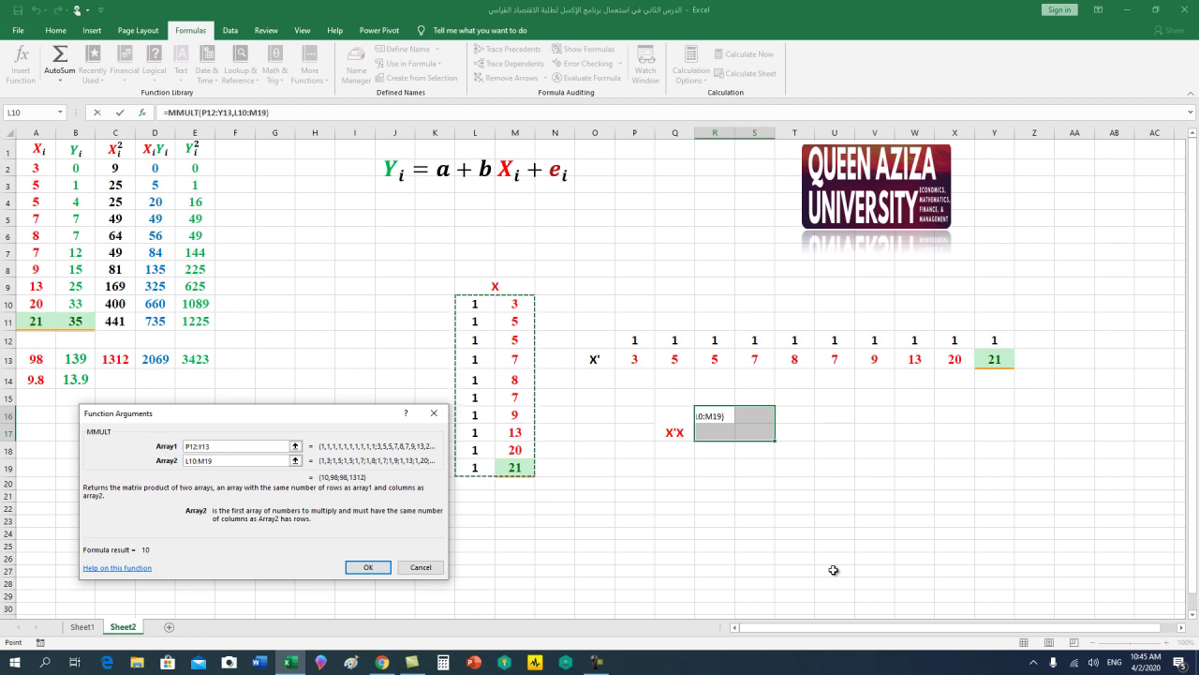
key("ctrl+shift+Return")
left_click(797, 529)
left_click(763, 493)
left_click_drag(727, 413, 754, 434)
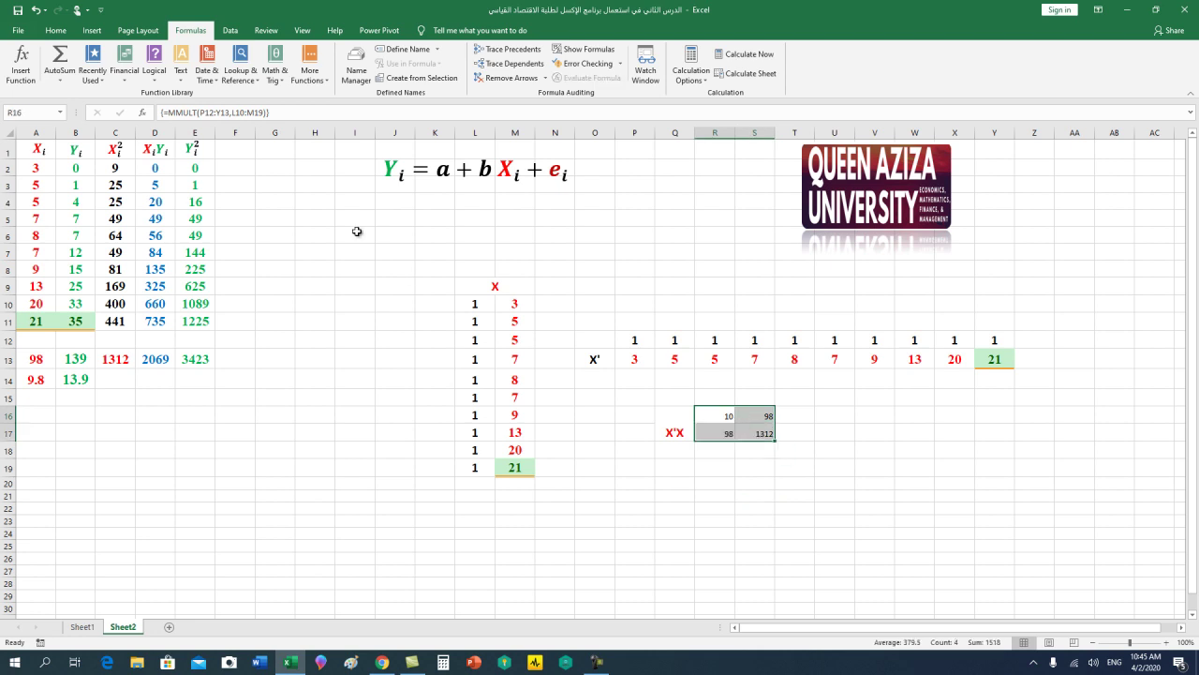
- Format R16:S17 as centred, red, bold, 16-point Times New Roman
left_click(56, 32)
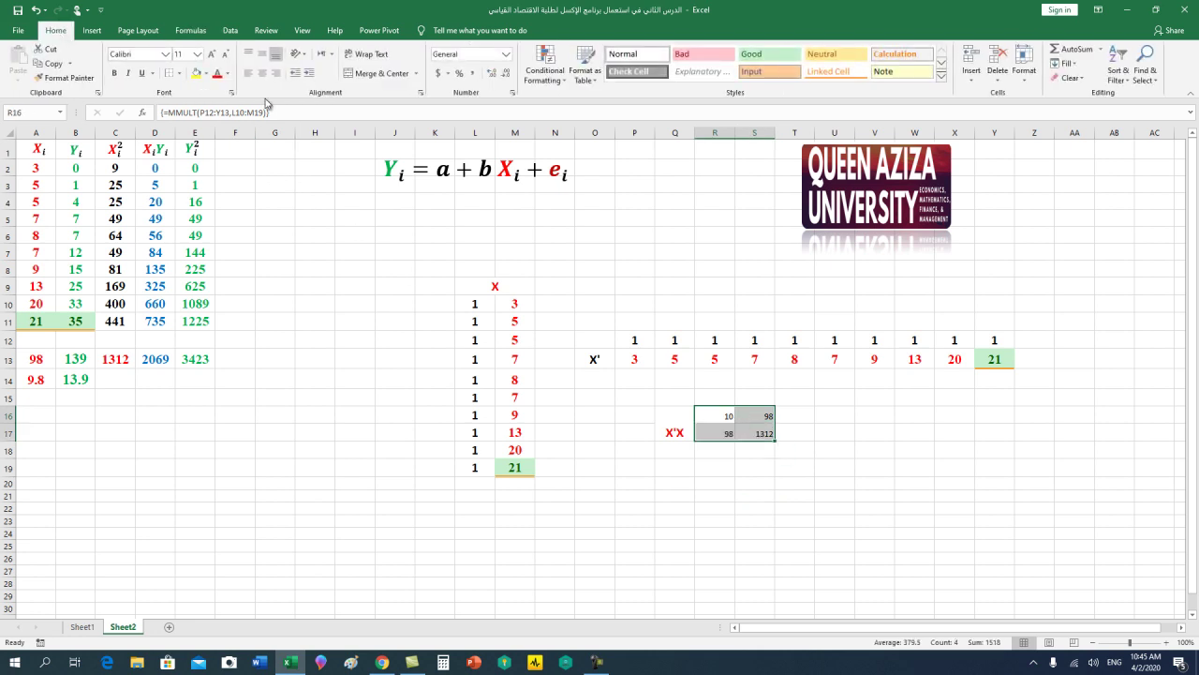
left_click(264, 75)
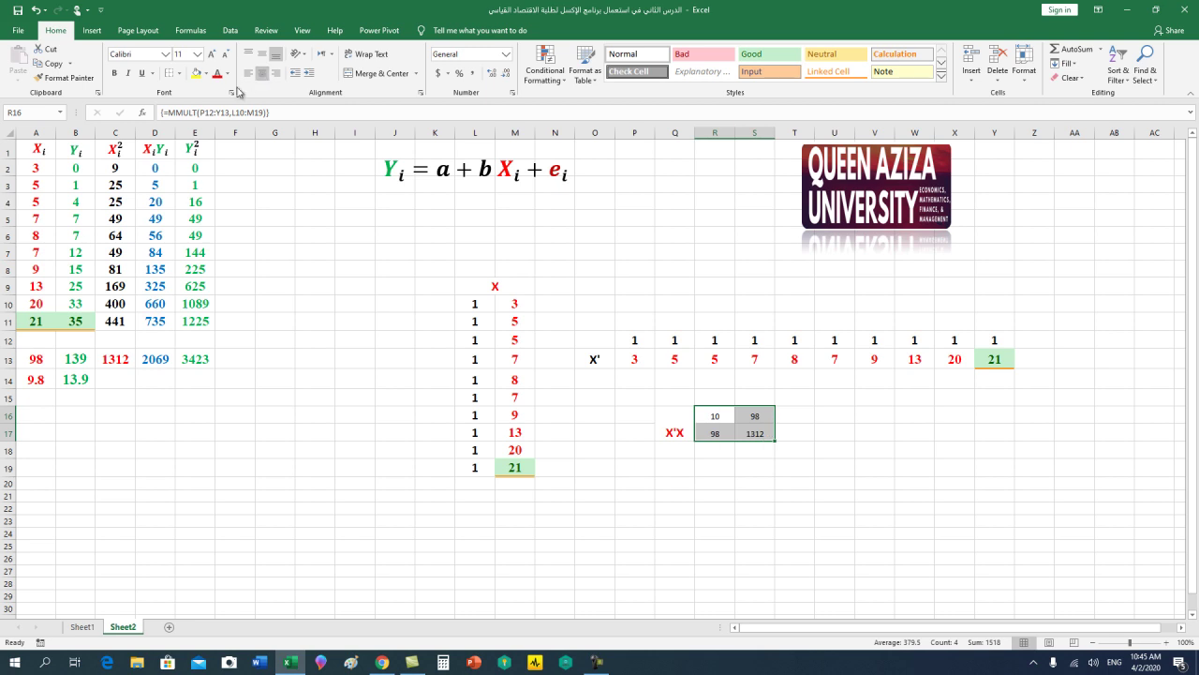
left_click(217, 73)
left_click(214, 54)
left_click(213, 55)
left_click(213, 55)
left_click(114, 73)
left_click(145, 53)
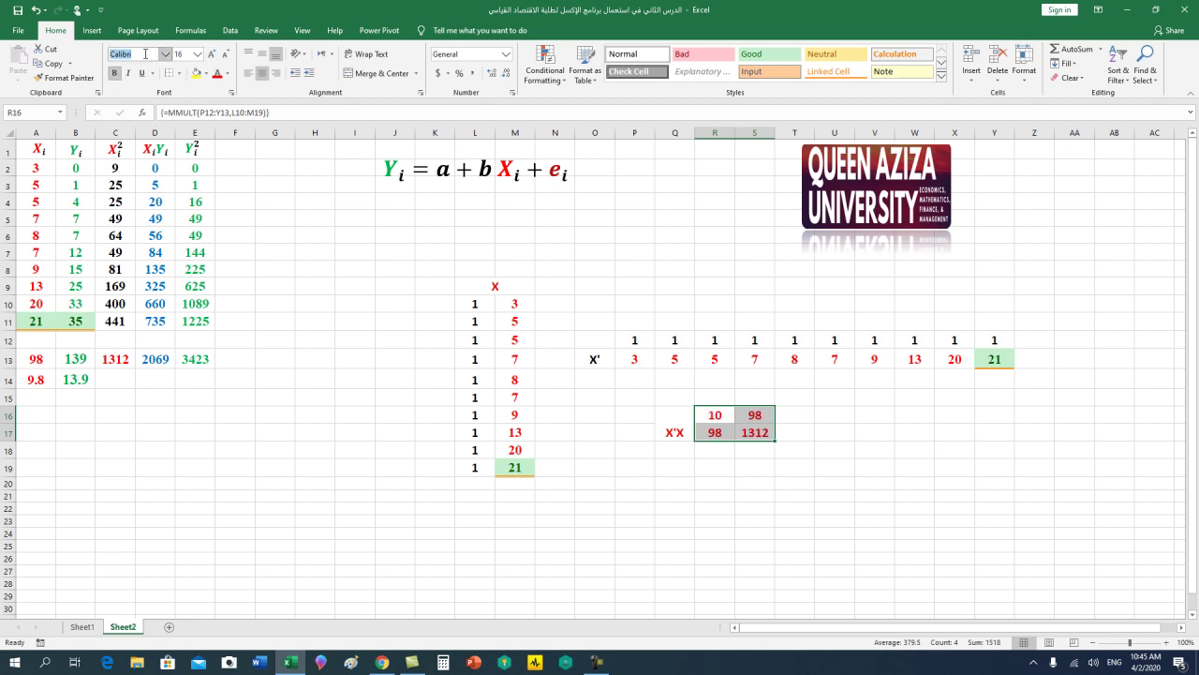
type("Times New Roman")
key("Return")
left_click(697, 481)
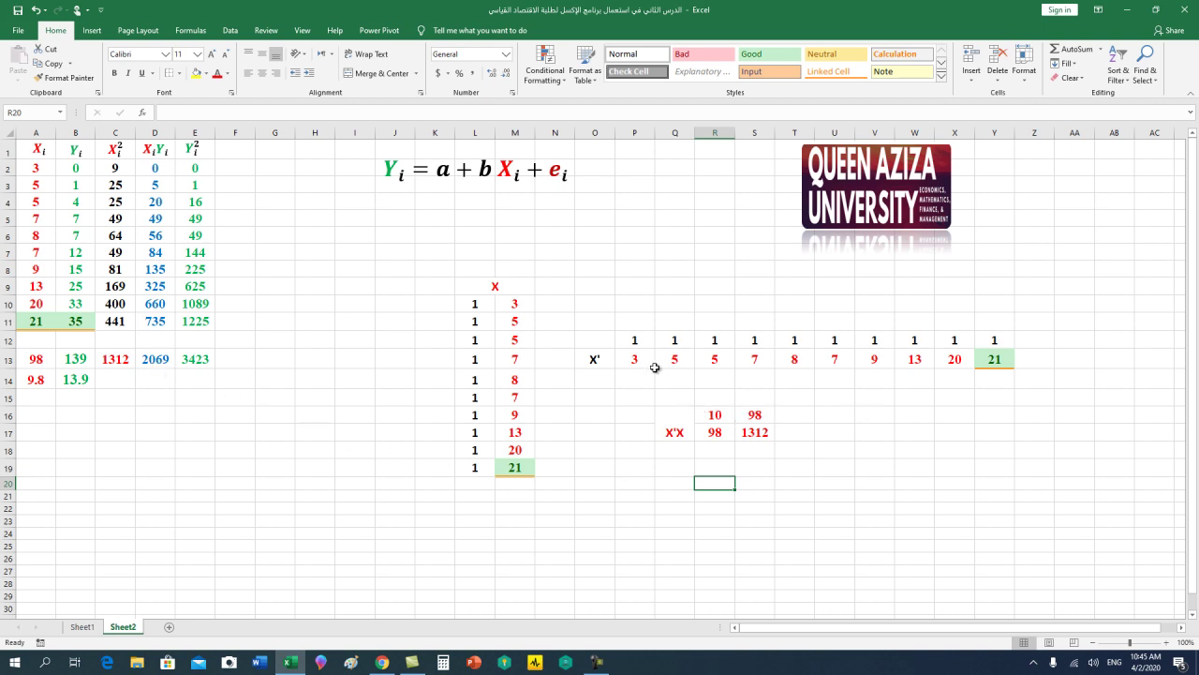
- Paste the Sheet1 matrix picture onto Sheet2 and position it around columns G–J
left_click(82, 626)
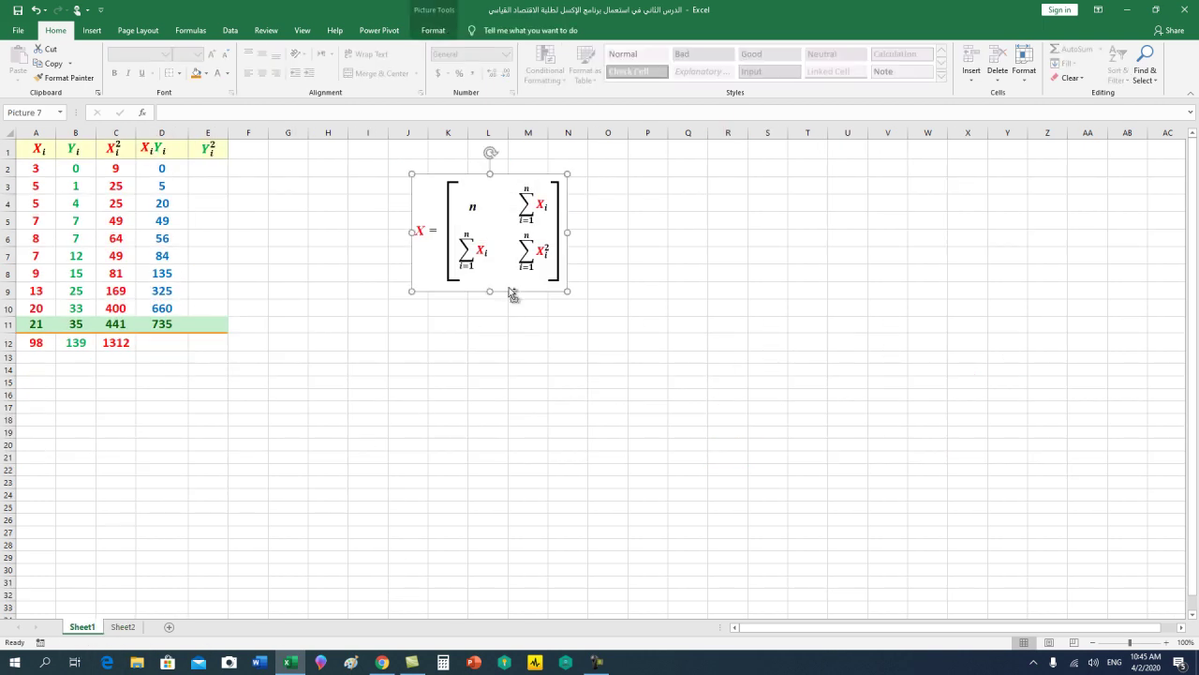
left_click(122, 627)
key("ctrl+v")
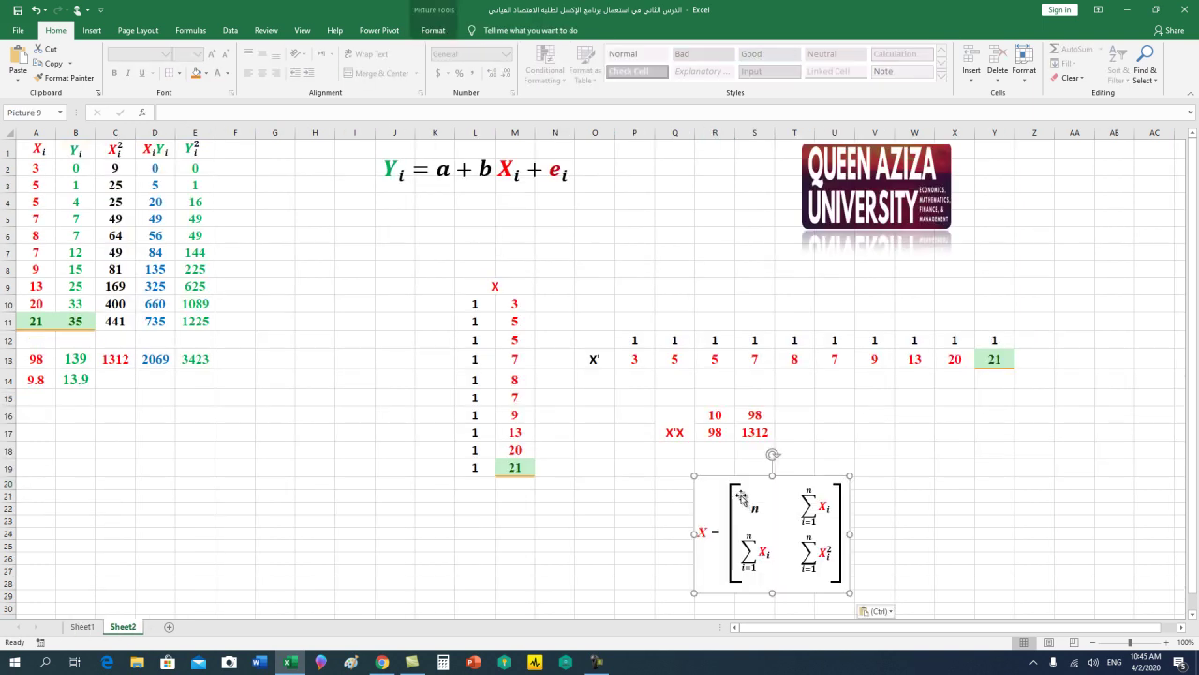
mouse_move(784, 455)
left_mouse_down()
mouse_move(371, 441)
mouse_move(384, 272)
left_mouse_up()
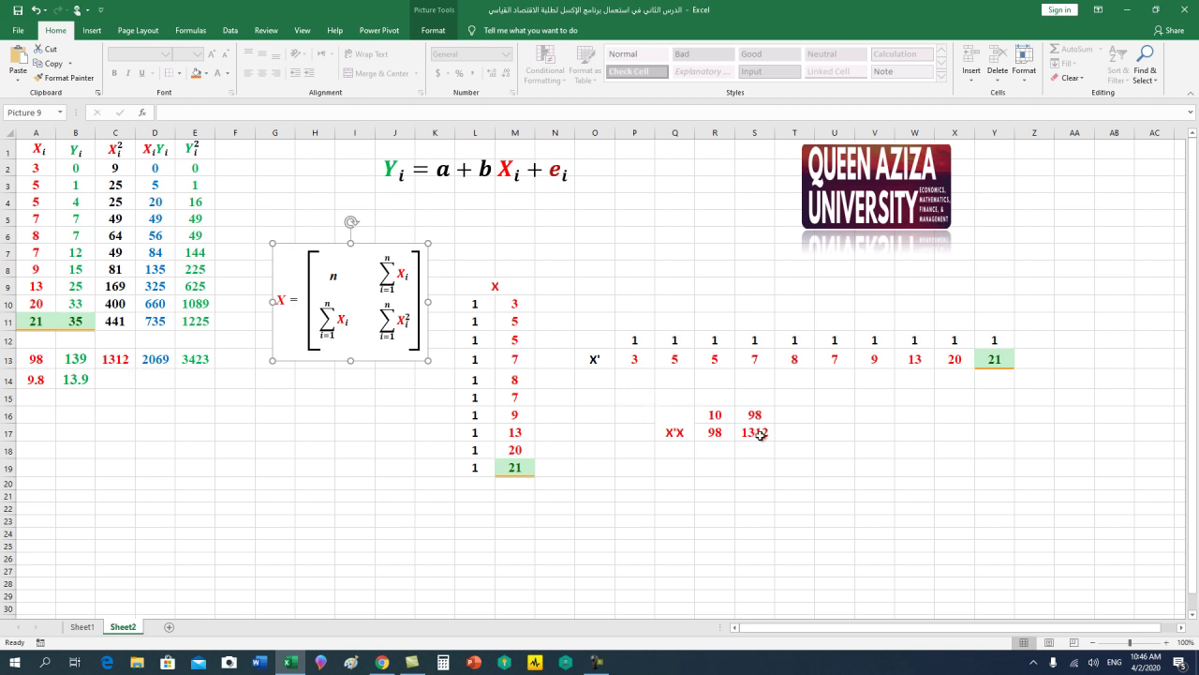
left_click(709, 532)
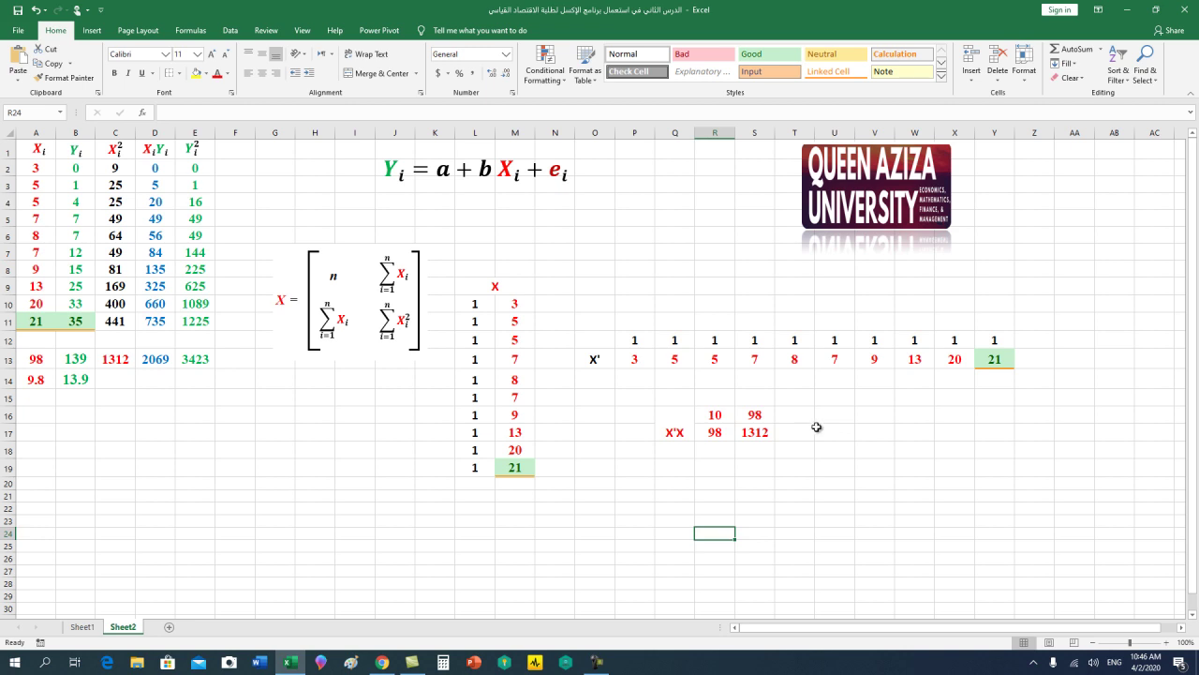
- Type the (X'X)-1 label in U17 and select U16:U17
left_click(822, 426)
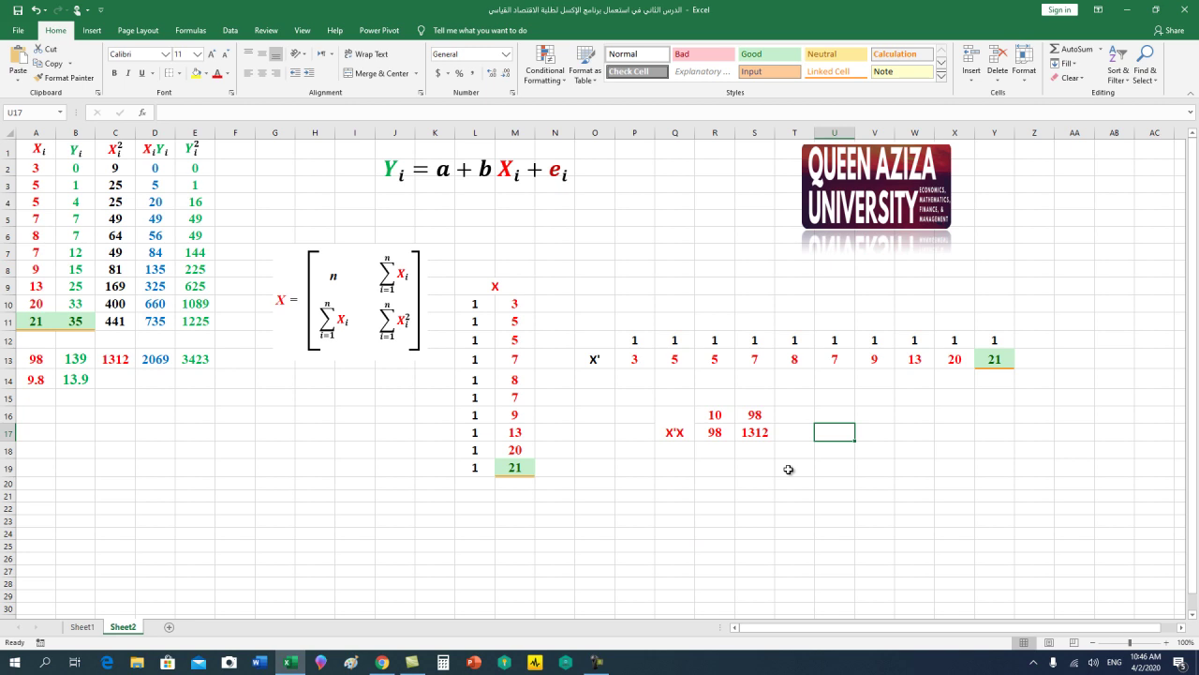
type("(X'X)-1")
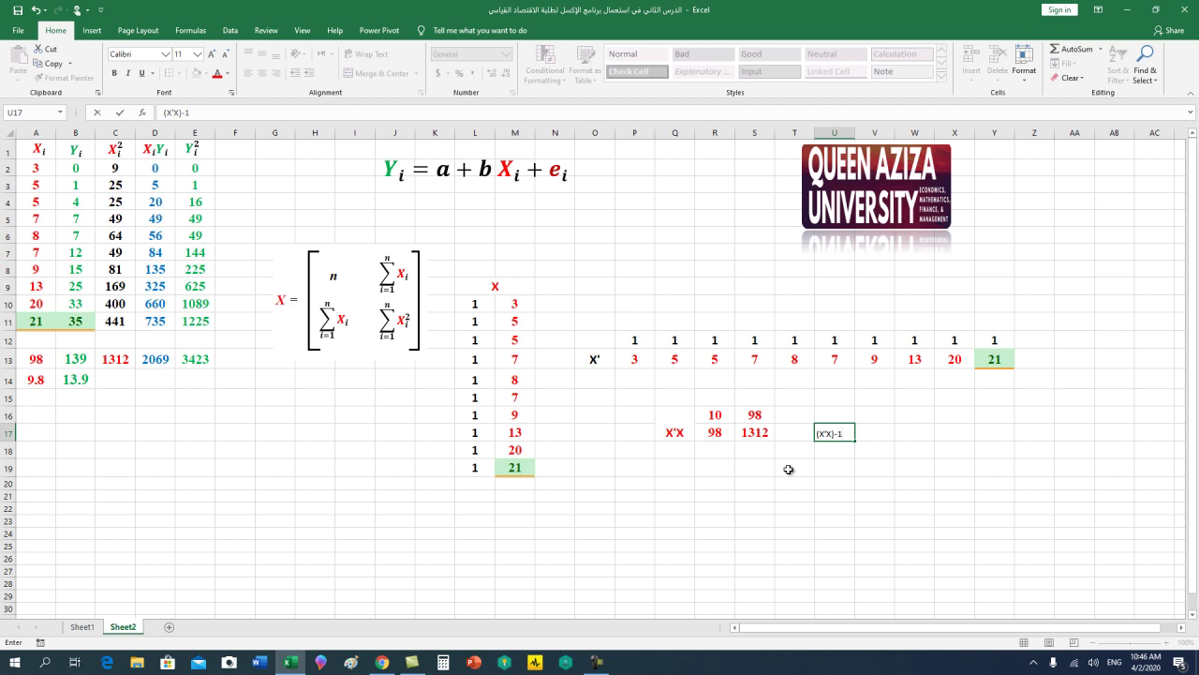
left_click(842, 414)
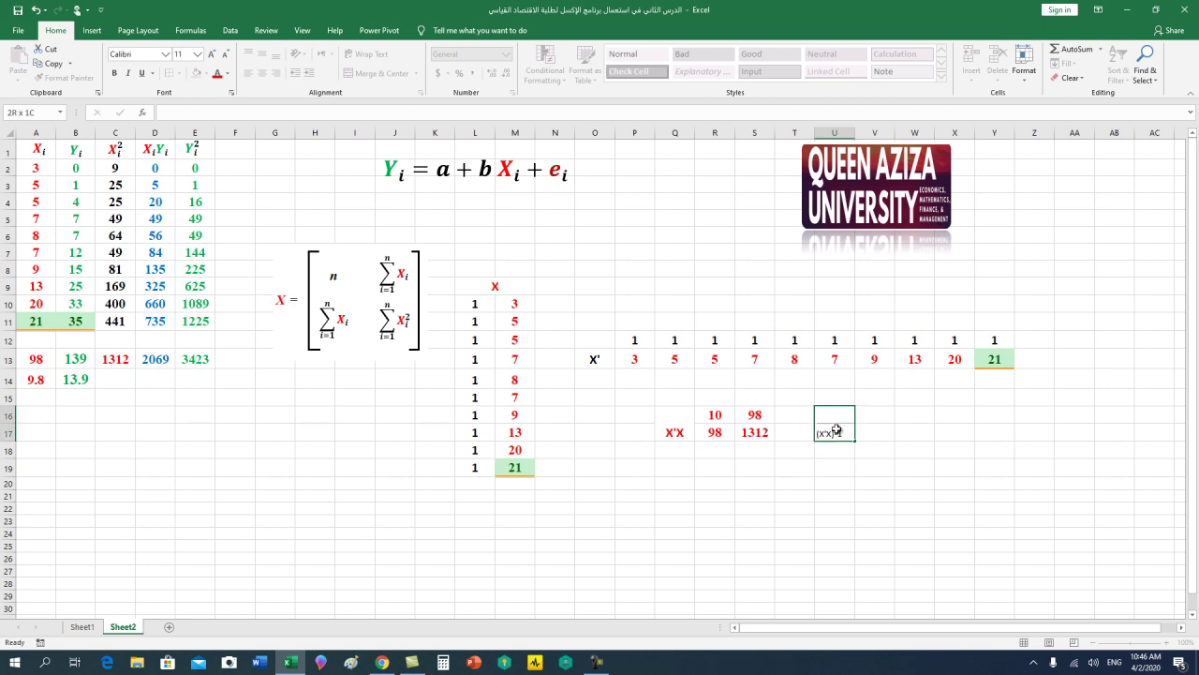
left_click(263, 72)
left_click(375, 73)
left_click(830, 510)
left_click_drag(835, 414, 835, 433)
- Merge and centre the label across U16:U17 in bold red 16-point text
left_click(375, 73)
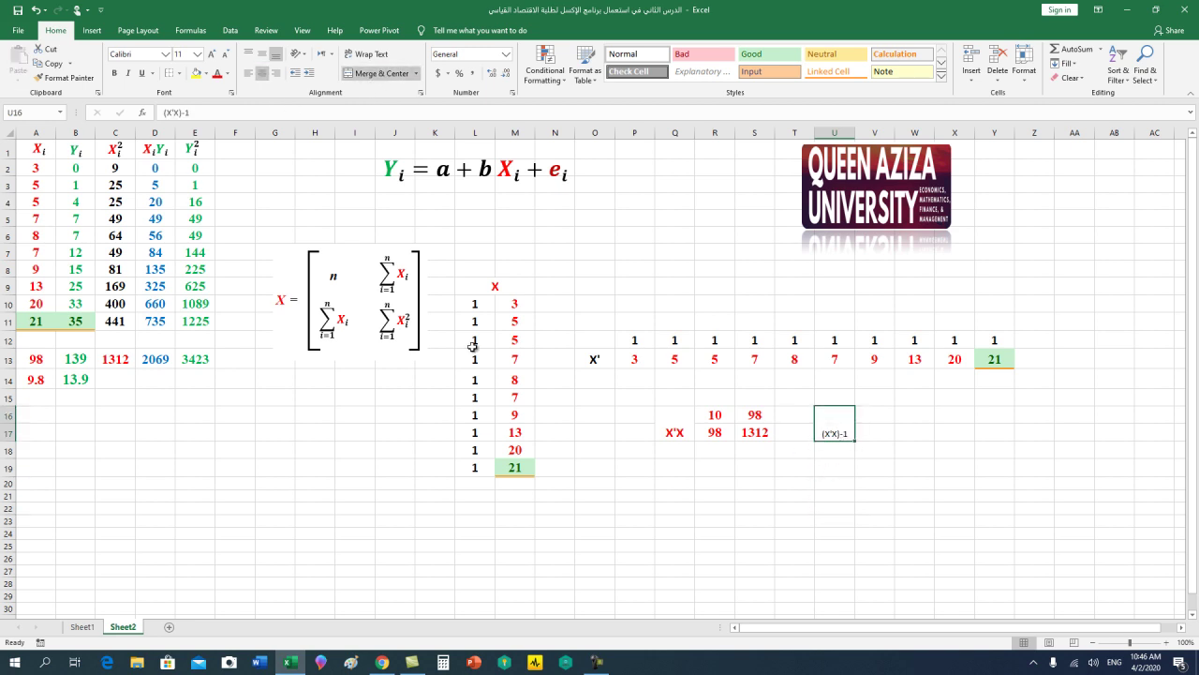
left_click(218, 75)
left_click(212, 54)
left_click(212, 55)
left_click(213, 56)
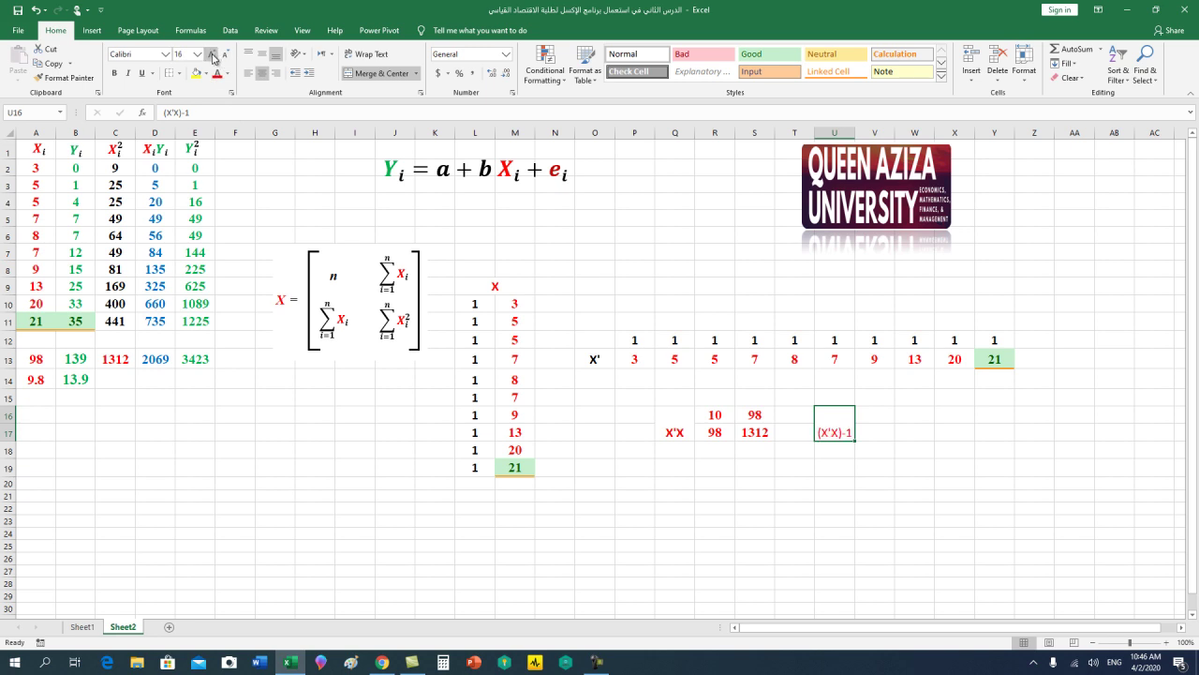
left_click(114, 73)
left_click(747, 523)
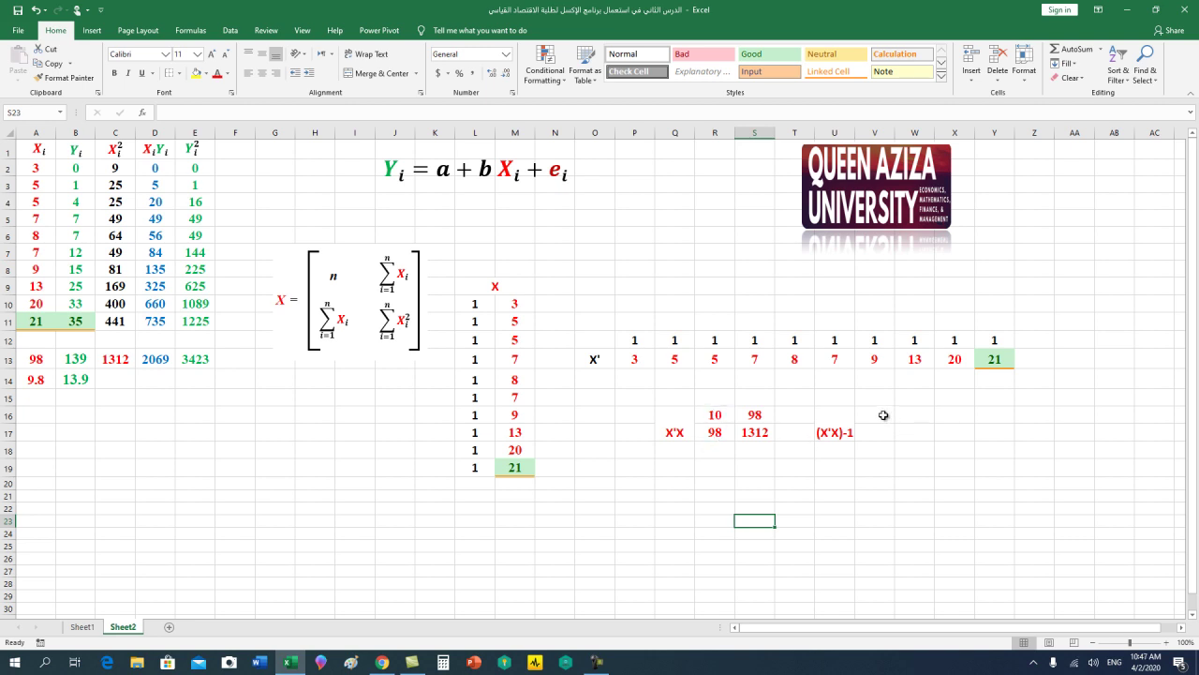
left_click_drag(880, 414, 902, 434)
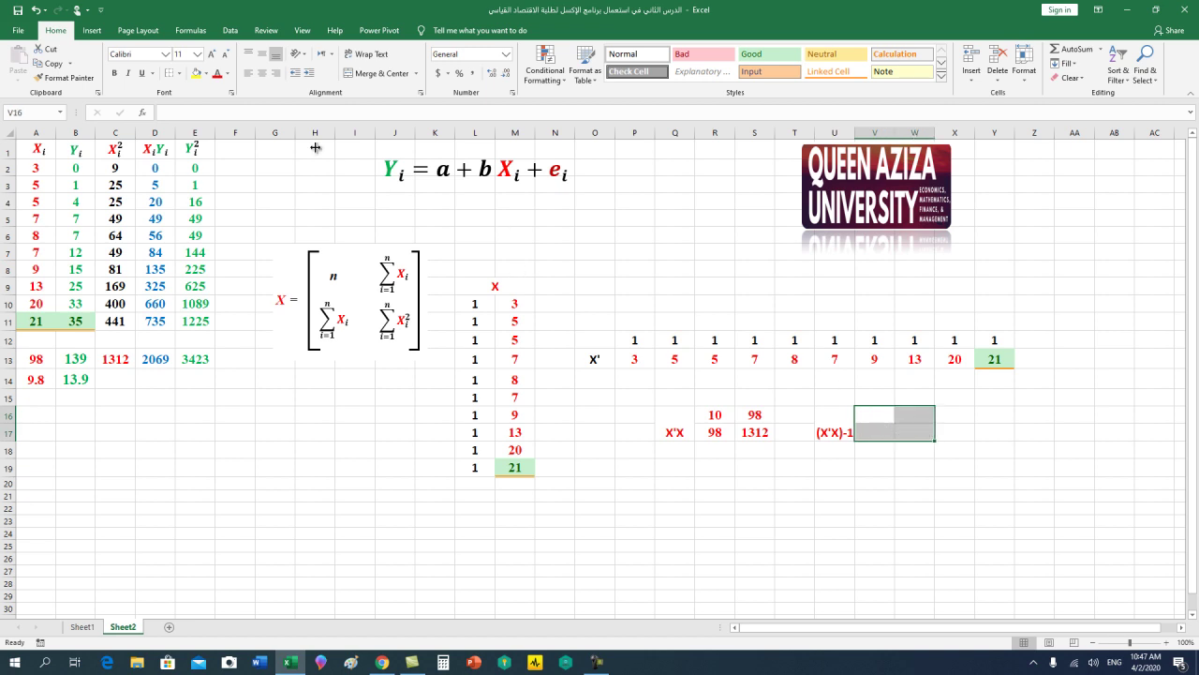
- Enter {=MINVERSE(R16:S17)} as an array in V16:W17, giving 0.373151, -0.02787 / -0.02787, 0.002844
left_click(198, 31)
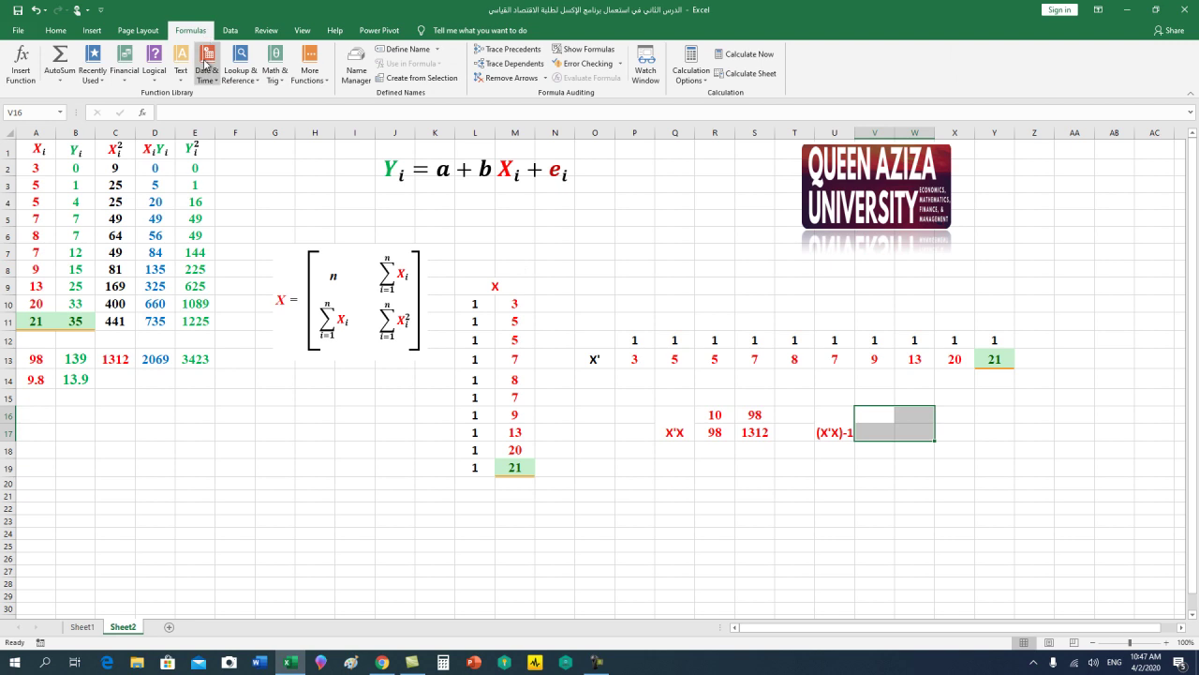
left_click(275, 75)
scroll(336, 475, "down", 2)
scroll(336, 475, "down", 1)
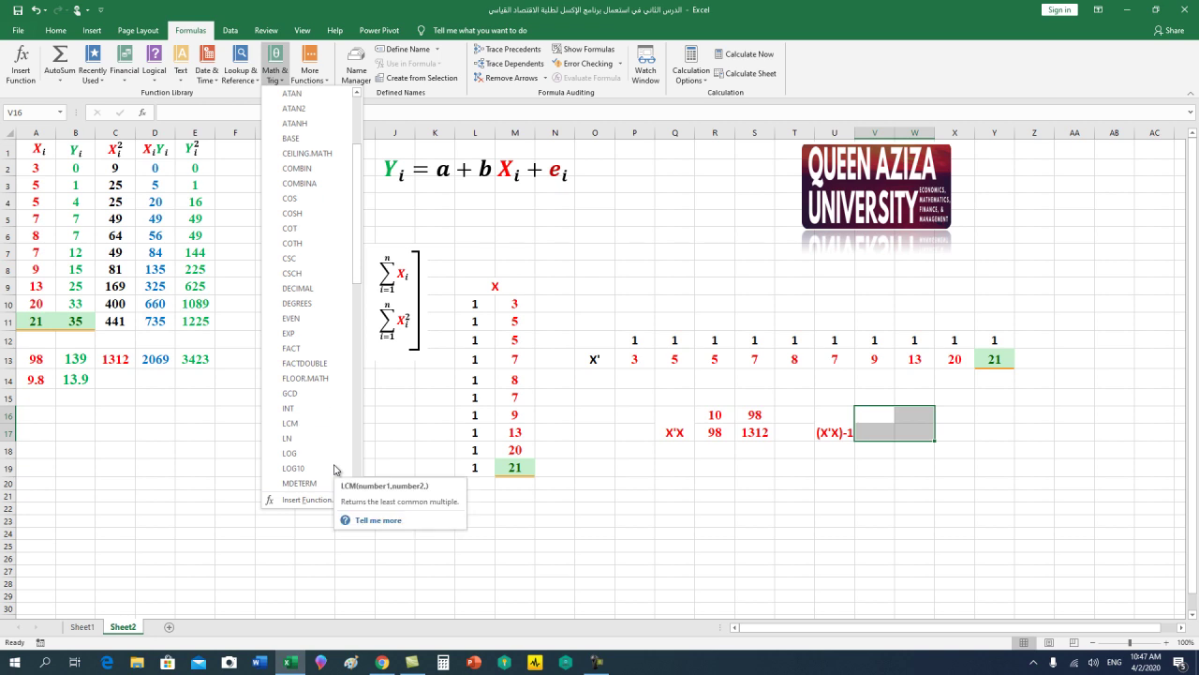
scroll(336, 470, "down", 1)
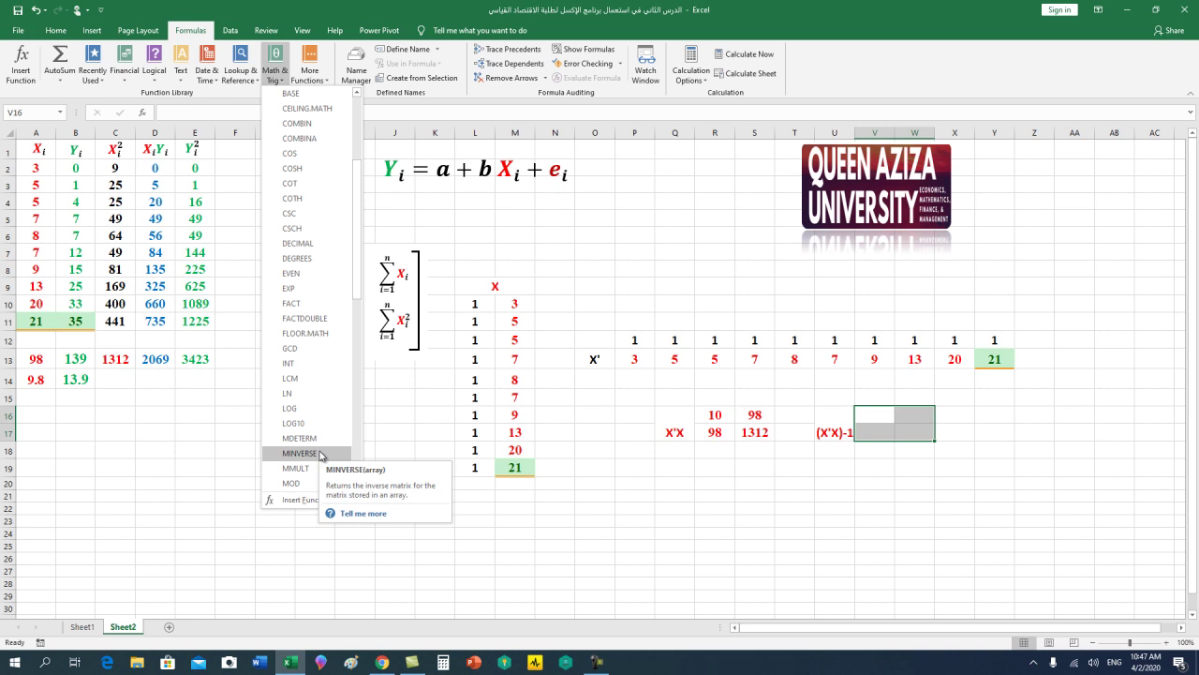
left_click(299, 453)
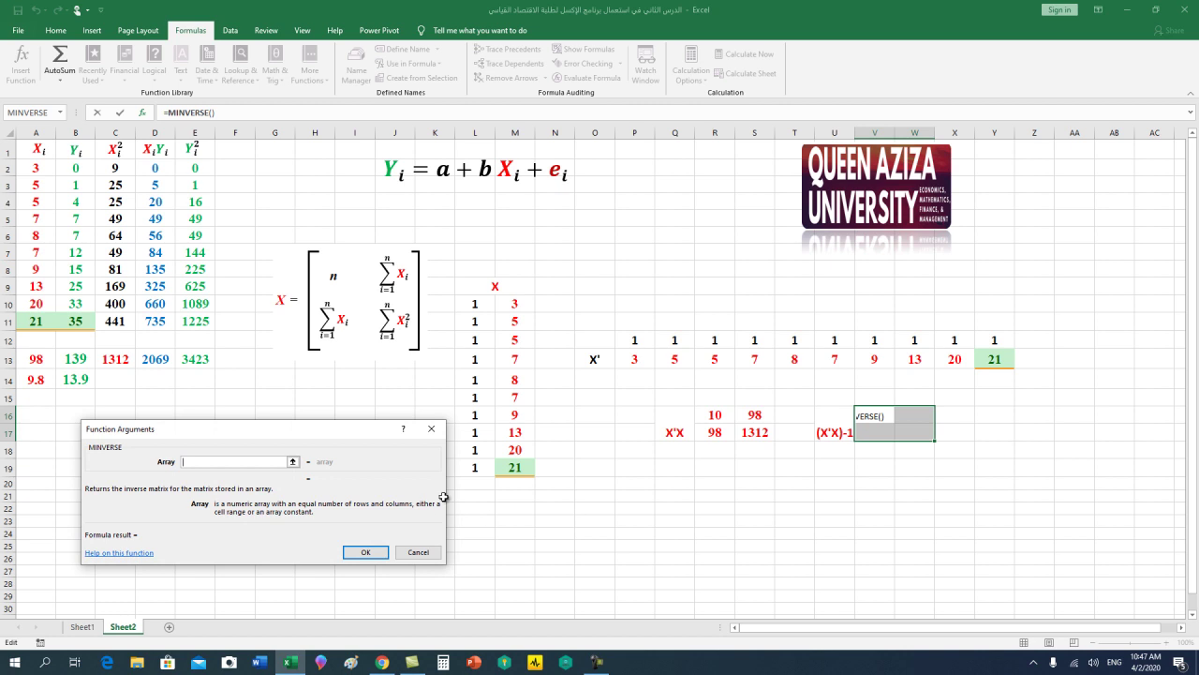
left_click_drag(714, 414, 737, 432)
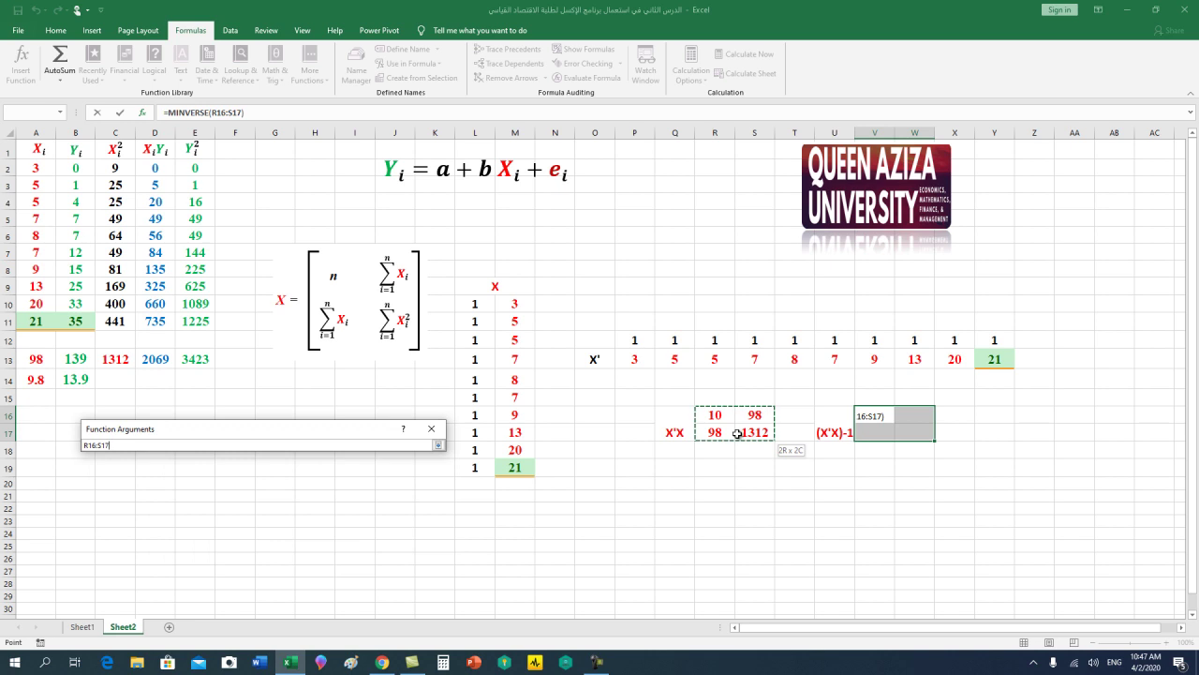
left_click_drag(737, 433, 739, 433)
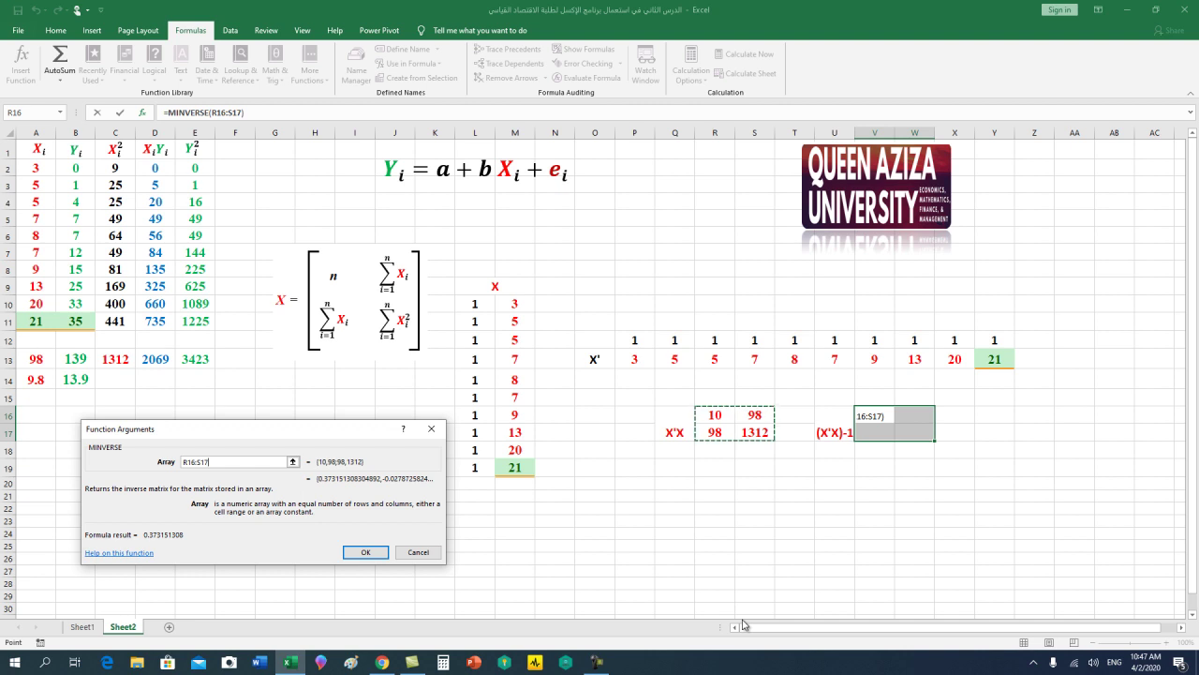
key("ctrl+shift+Return")
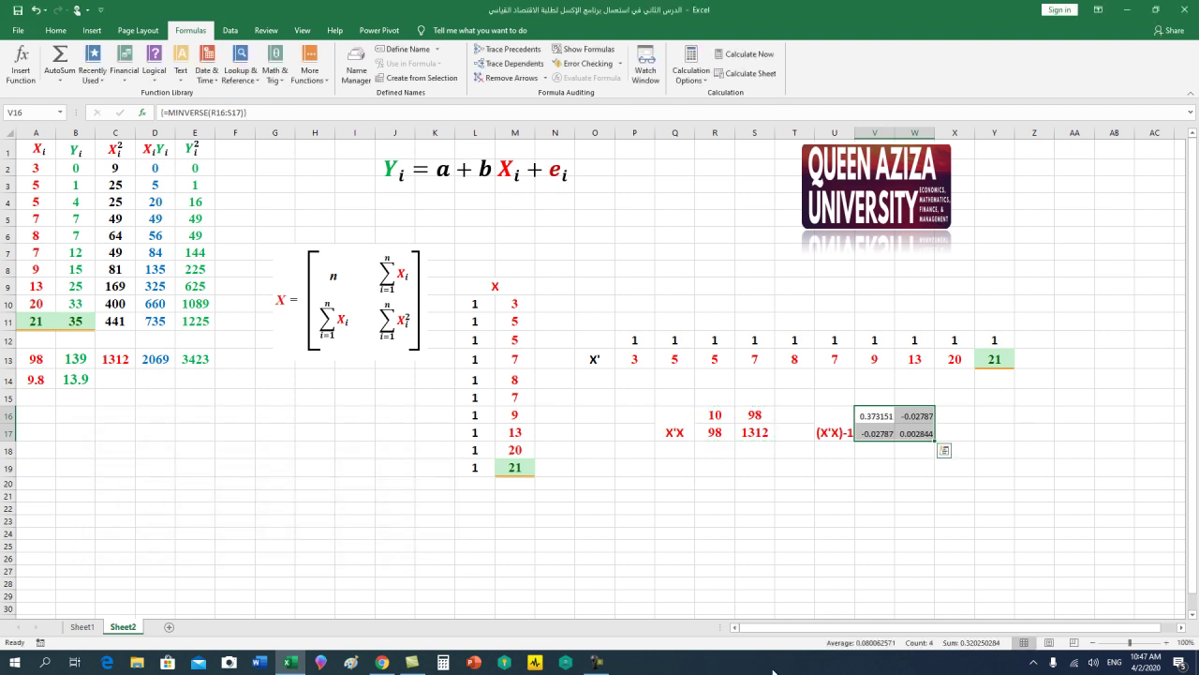
left_click(970, 505)
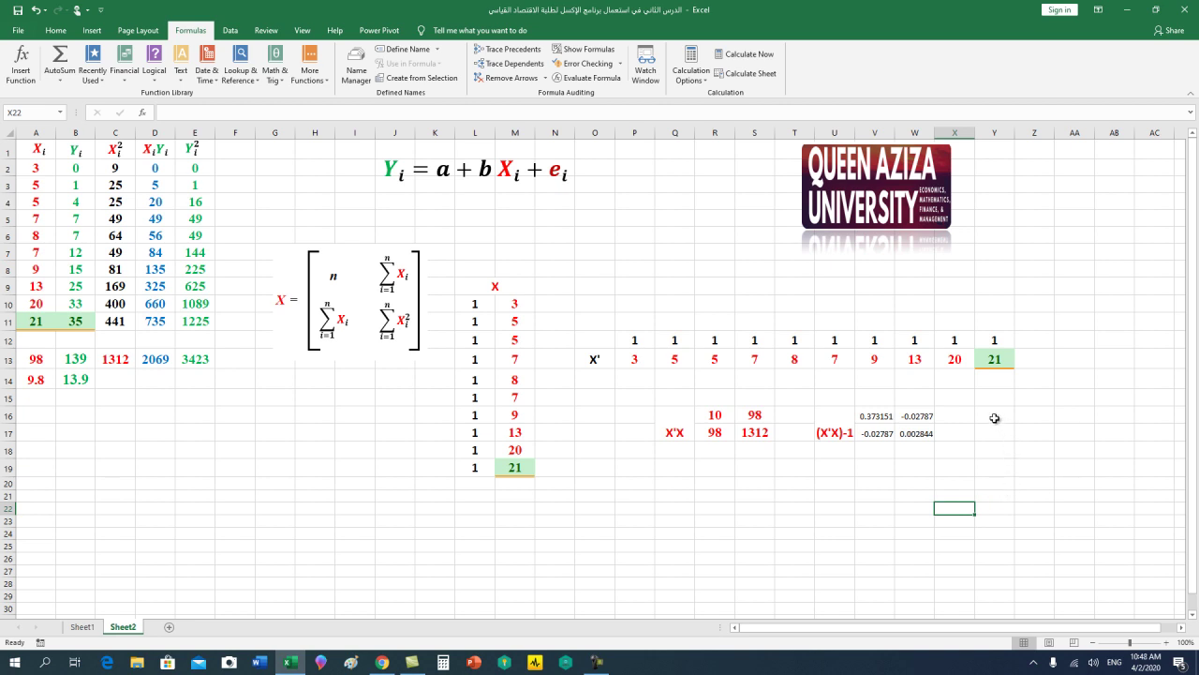
- Make cells Y16:Y17 bold Times New Roman
left_click_drag(995, 416, 995, 433)
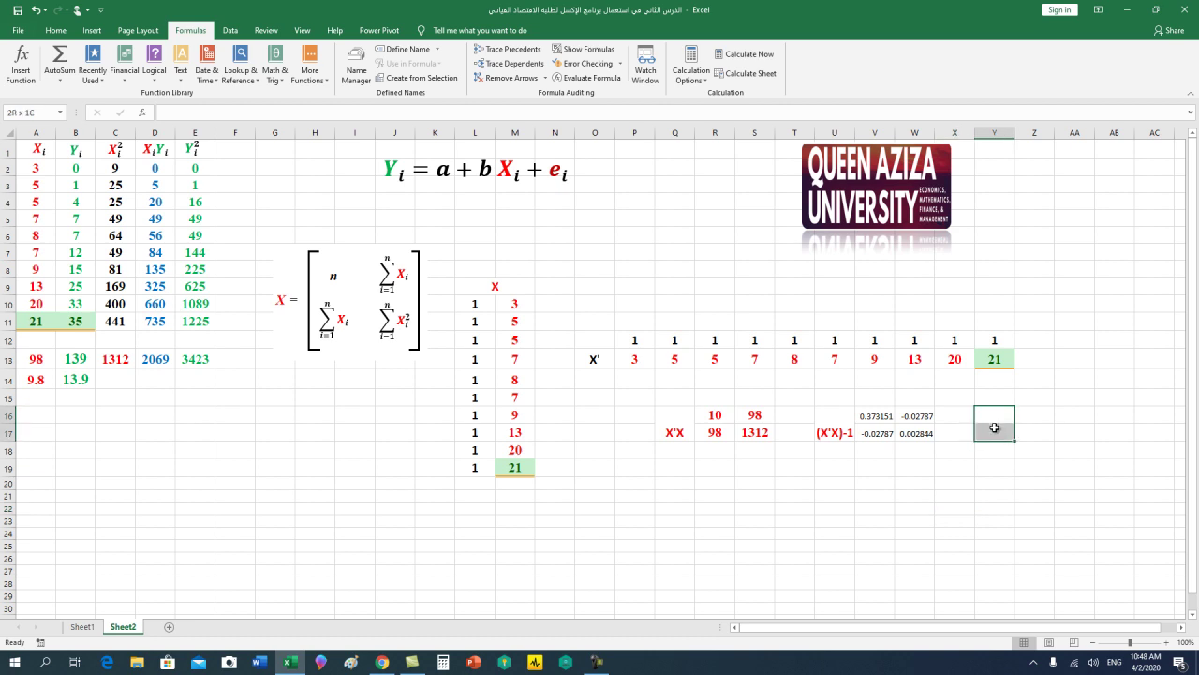
left_click(56, 30)
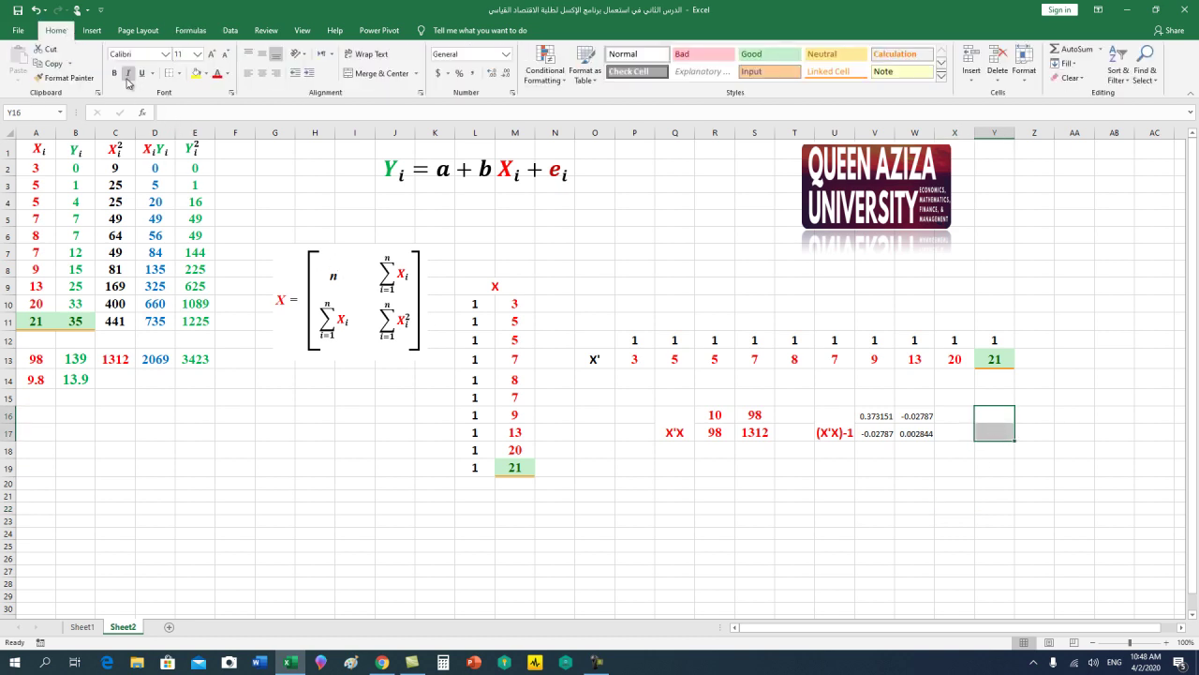
left_click(116, 74)
left_click(144, 55)
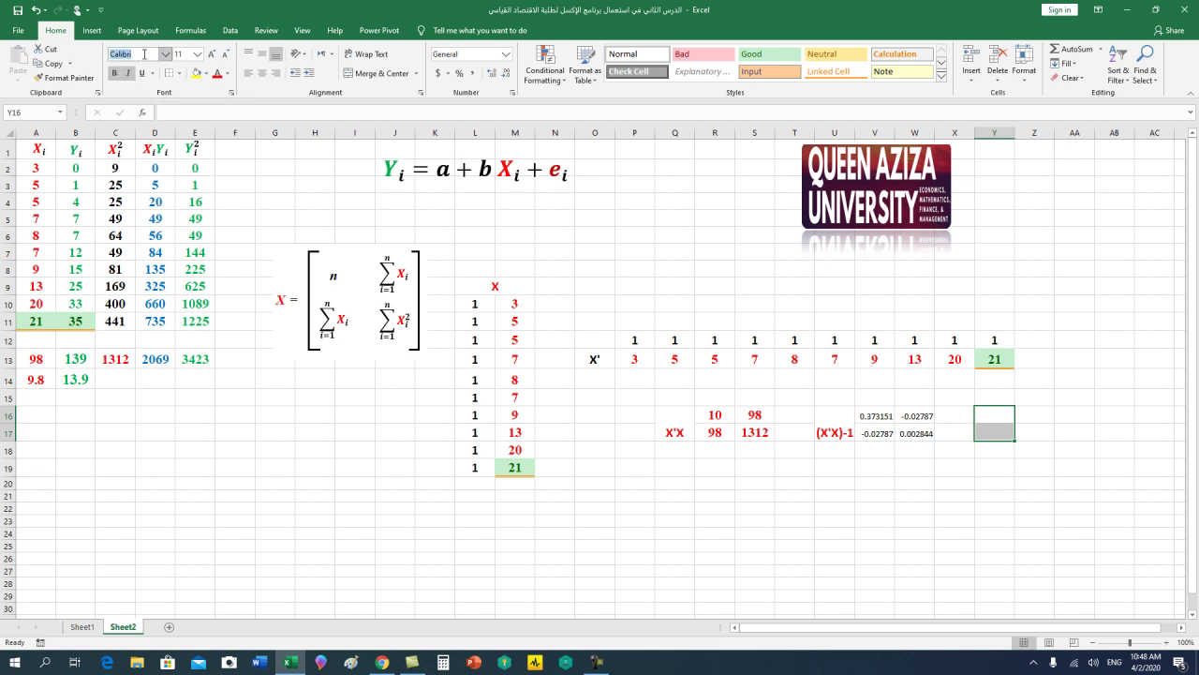
type("Times New Ro")
key("Return")
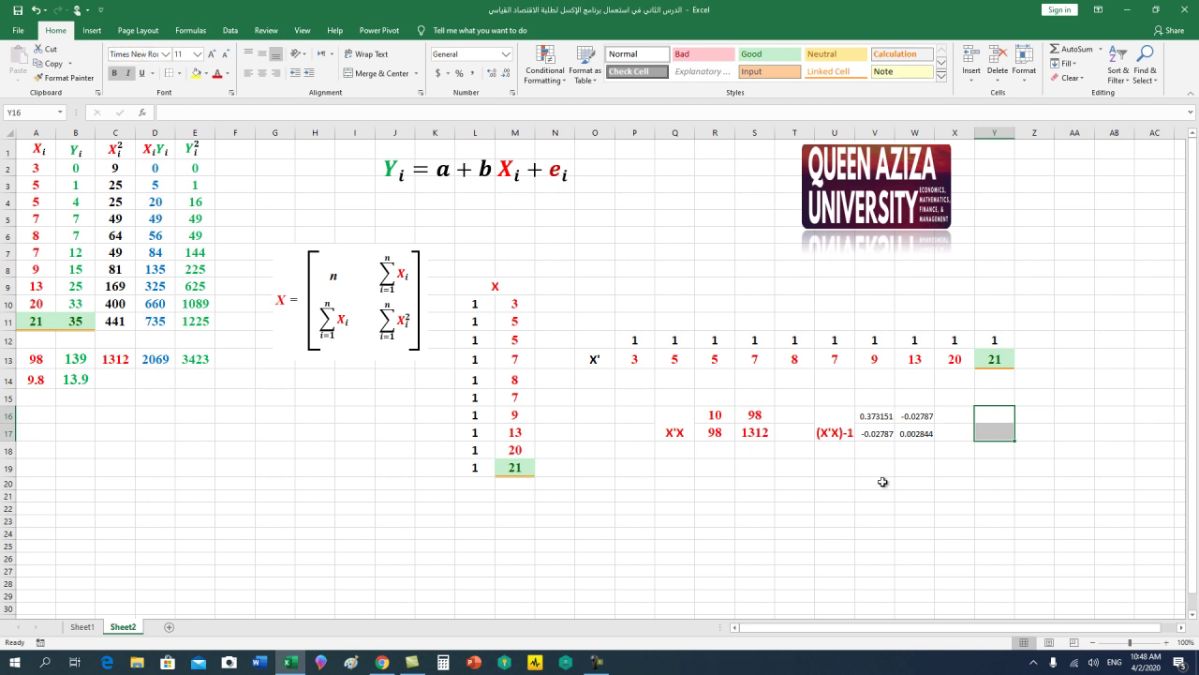
- Type 'a hat =' in Y16 and 'b hat =' in Y17
type("ahat =")
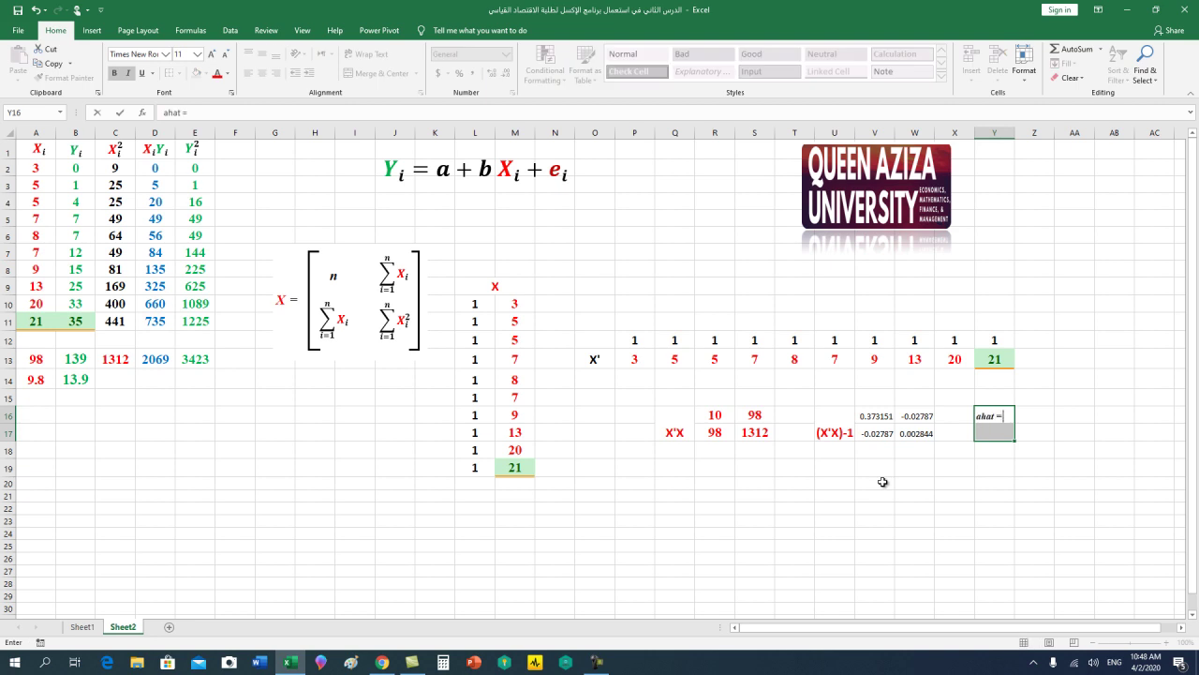
left_click(1002, 437)
type("b hat =")
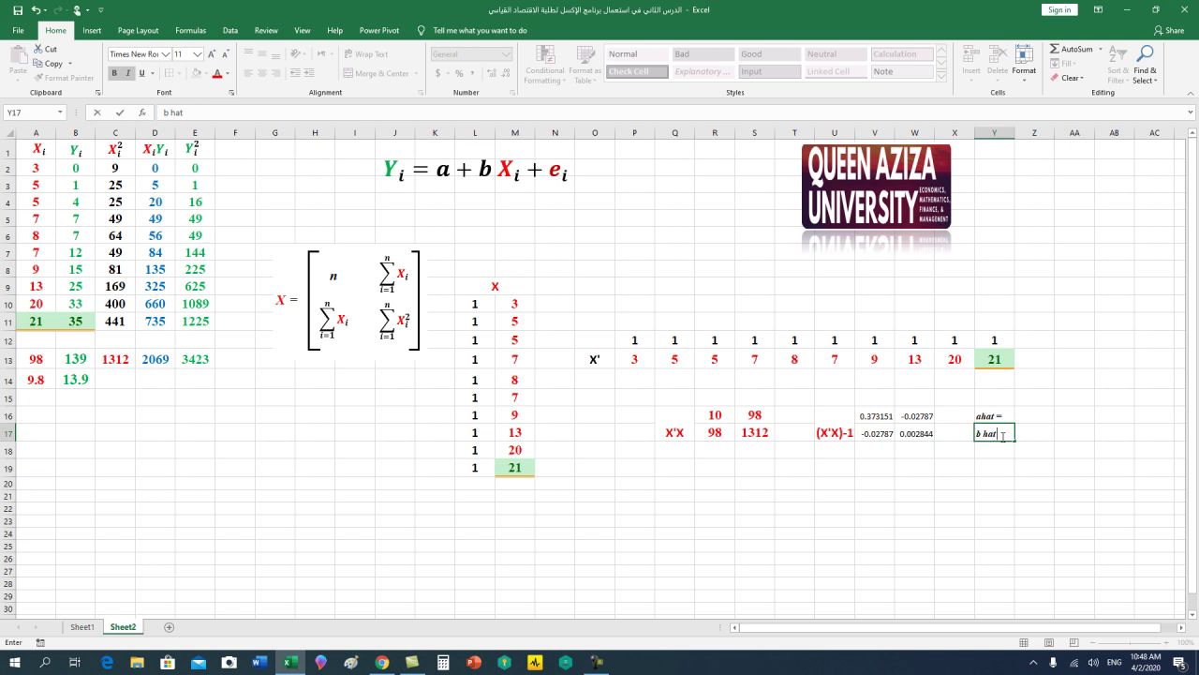
left_click(1007, 418)
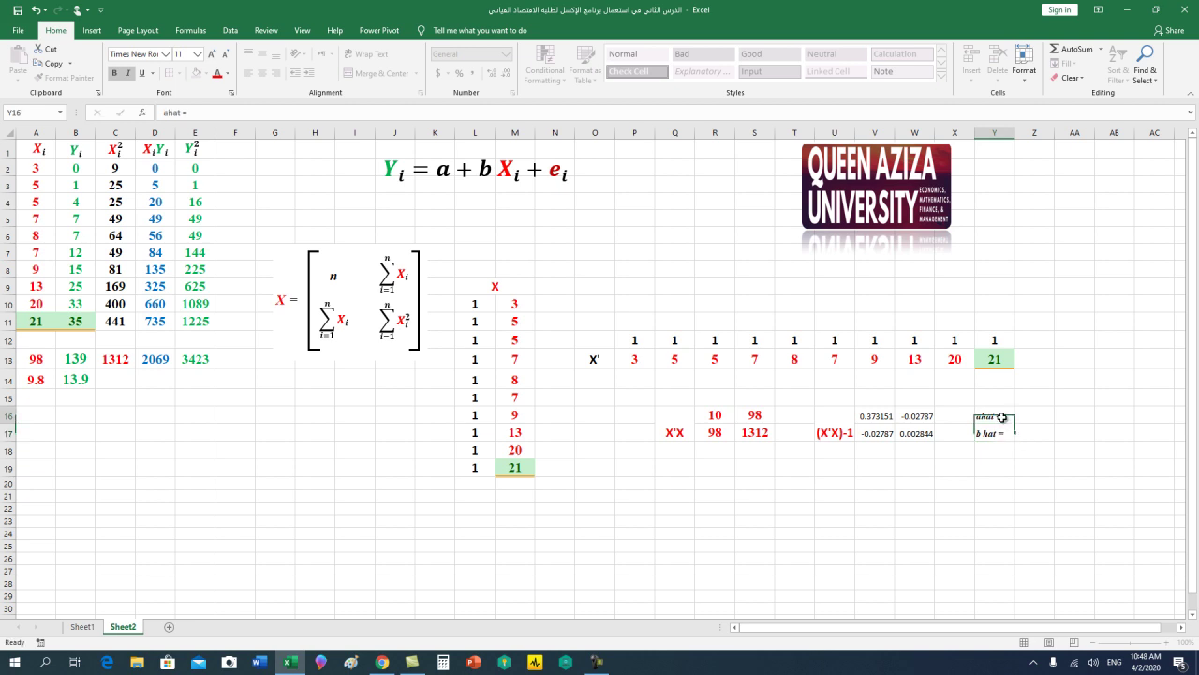
left_click(169, 112)
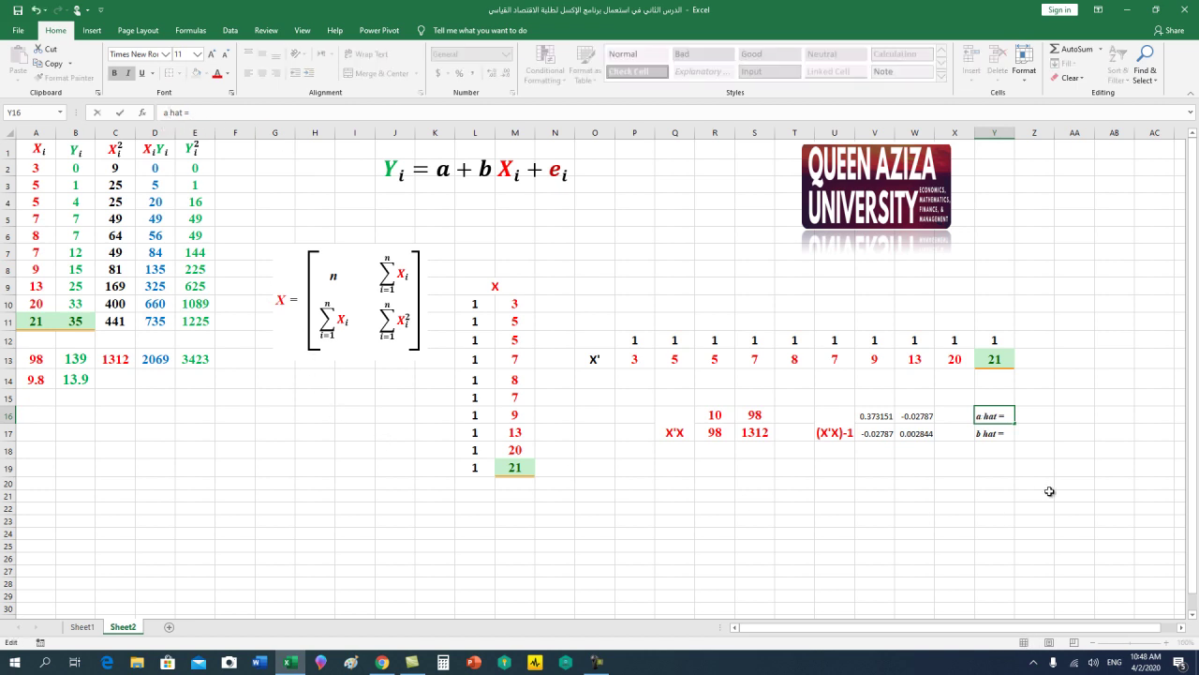
left_click(1008, 449)
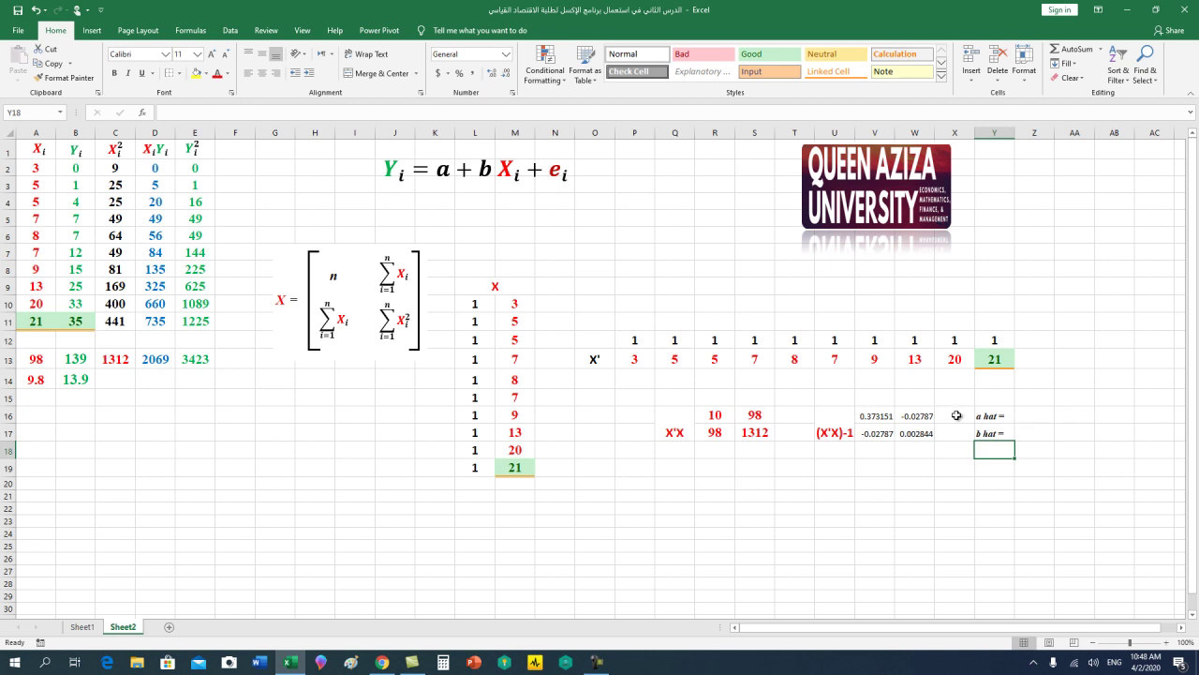
- Enter 139 in X16 and move the a hat / b hat labels to Z16:Z17
left_click_drag(953, 416, 952, 433)
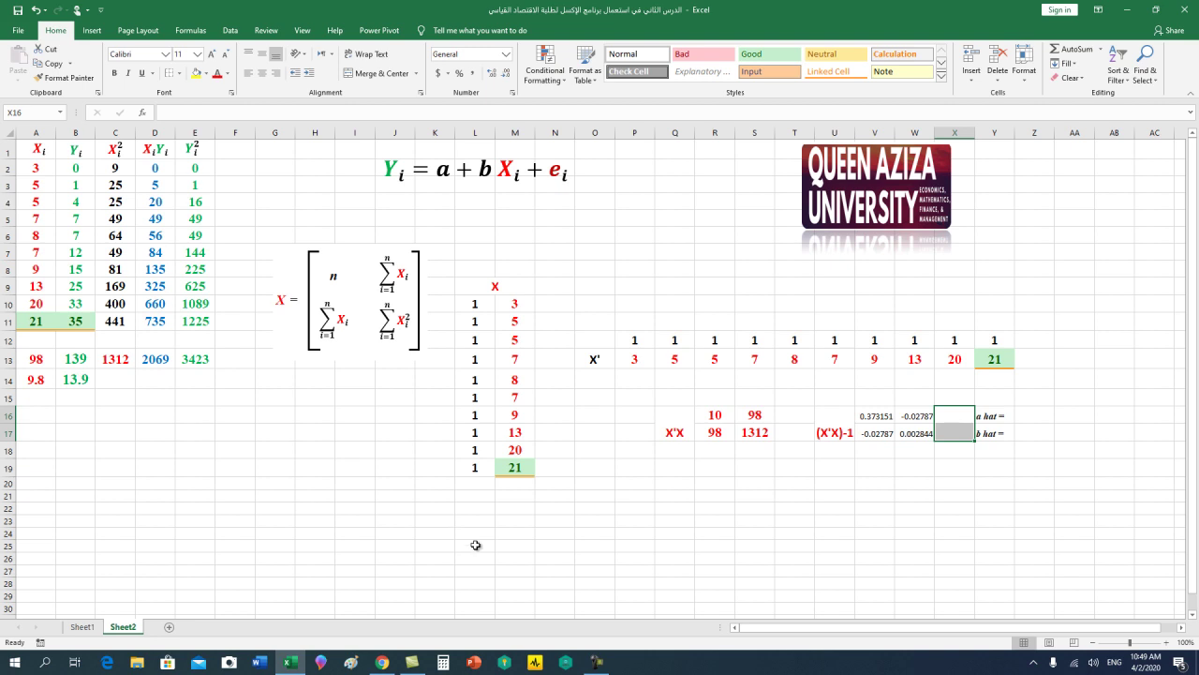
type("139")
left_click(941, 518)
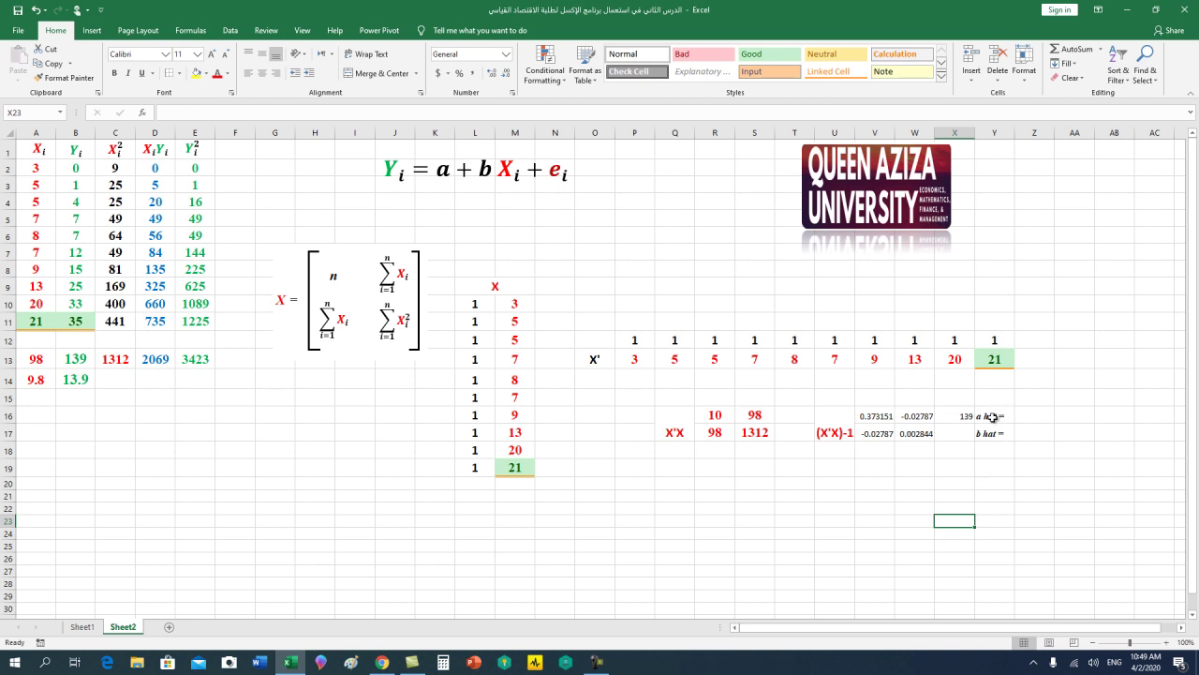
left_click_drag(993, 417, 994, 433)
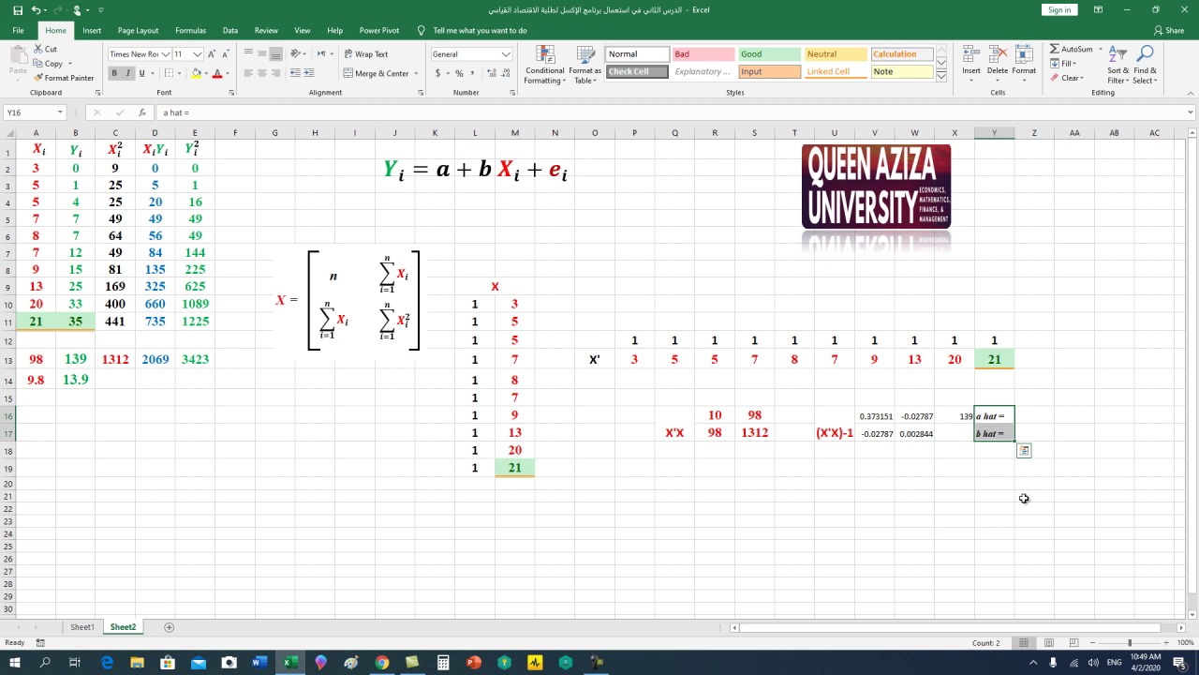
key("ctrl+c")
left_click_drag(1050, 415, 1046, 430)
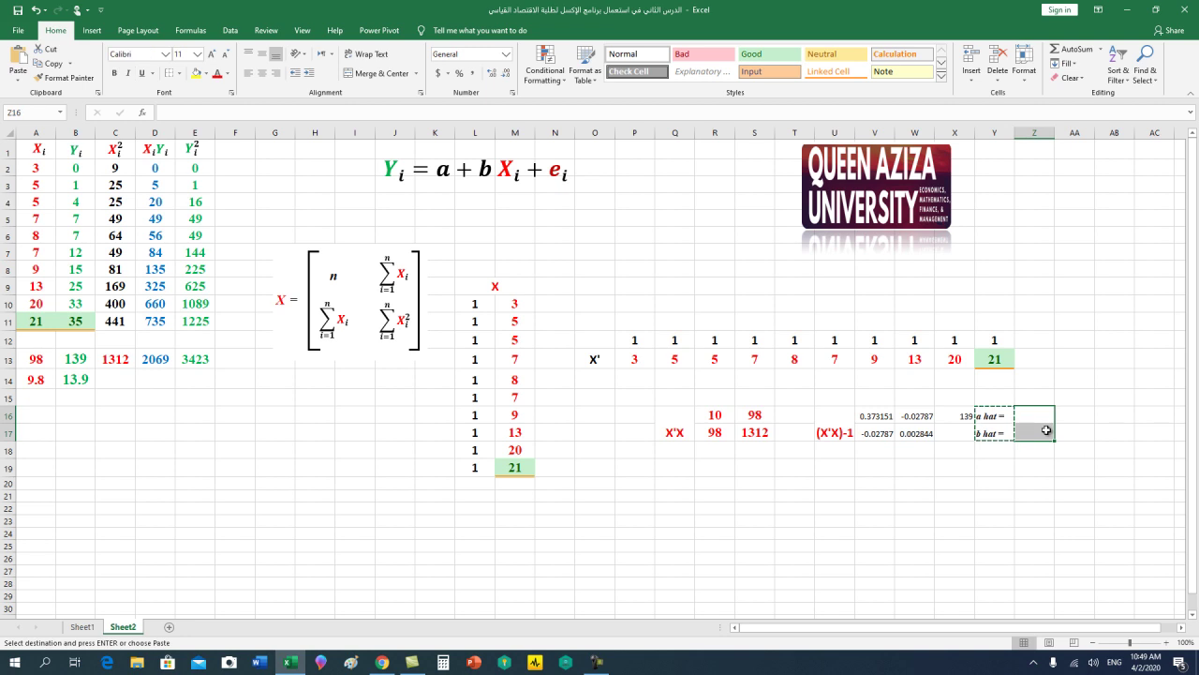
key("ctrl+v")
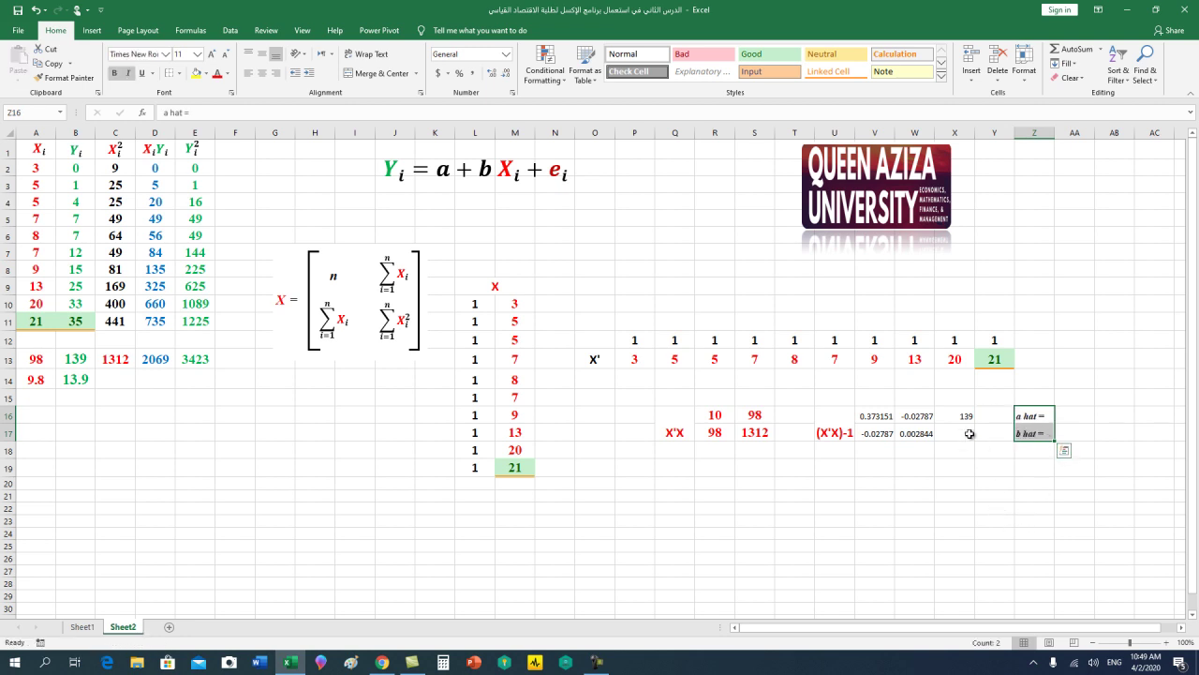
- Copy the 139 value into Y16
left_click_drag(965, 415, 963, 428)
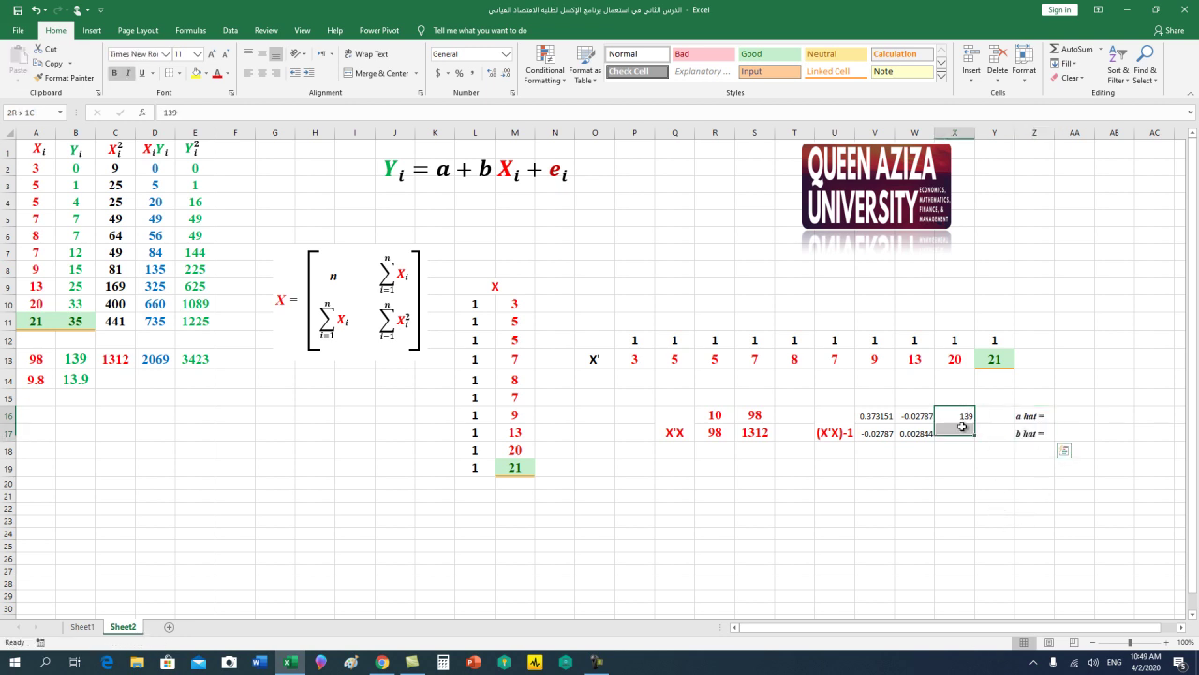
key("ctrl+c")
left_click_drag(996, 418, 995, 434)
key("ctrl+v")
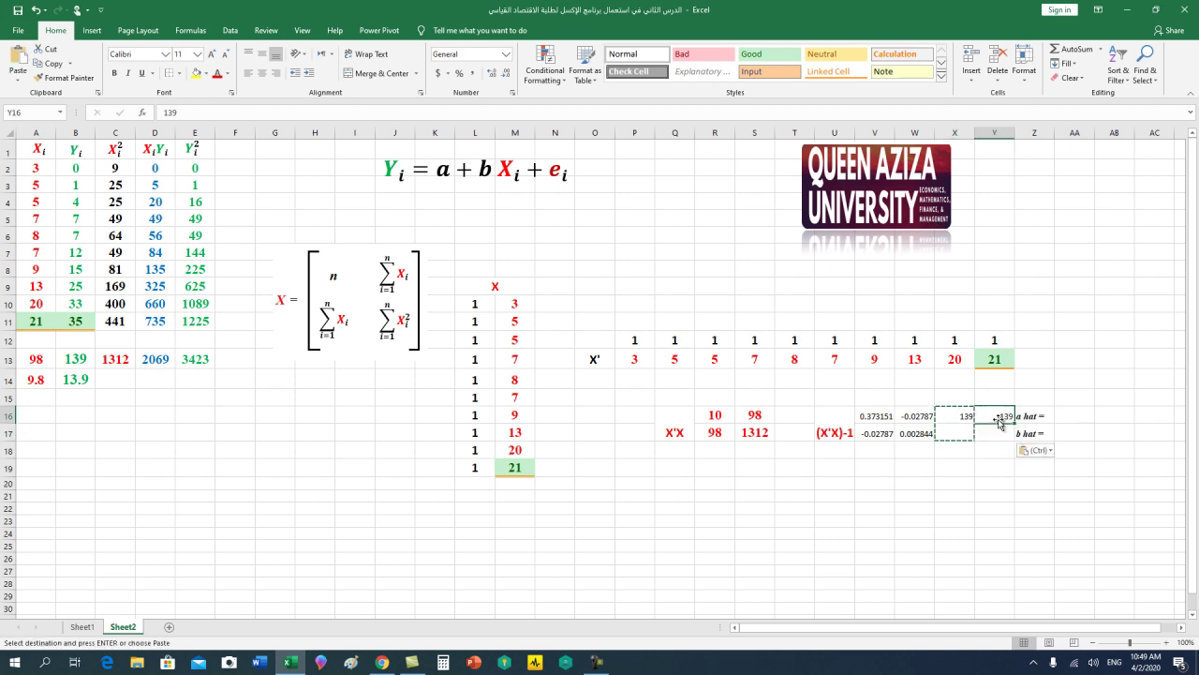
- Move the labels on to AA16:AA17 and clear the leftover 139 from X16
mouse_move(1033, 416)
left_mouse_down()
mouse_move(1031, 434)
mouse_move(1081, 430)
left_mouse_up()
key("ctrl+c")
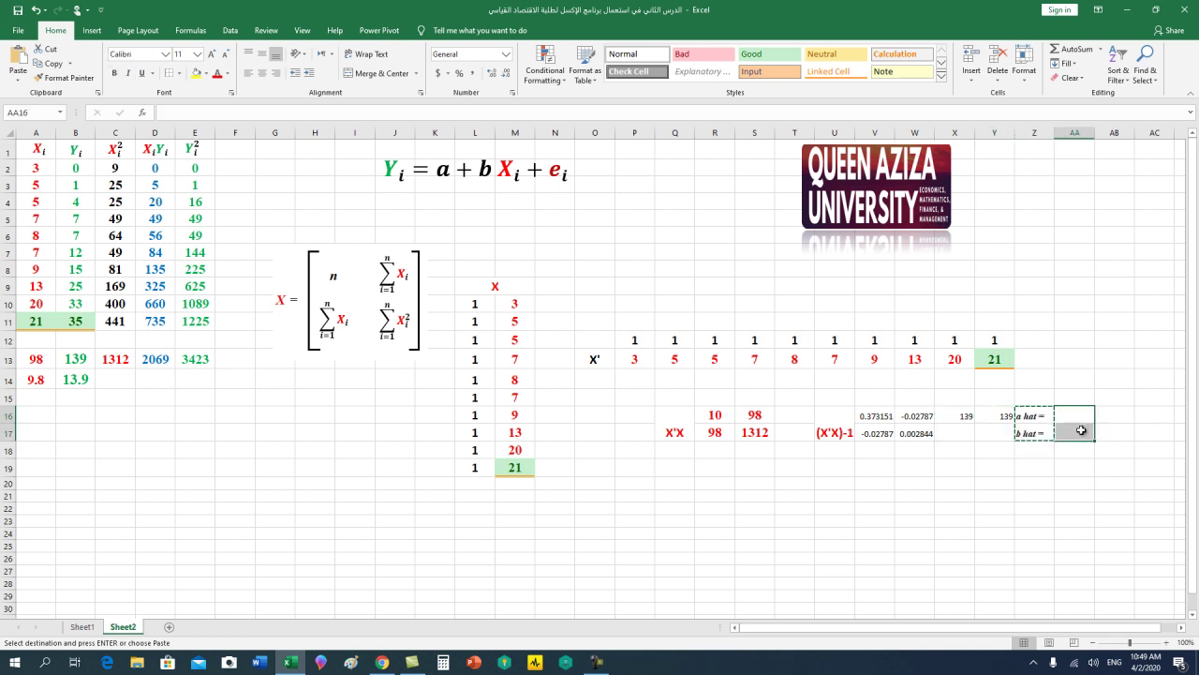
key("ctrl+v")
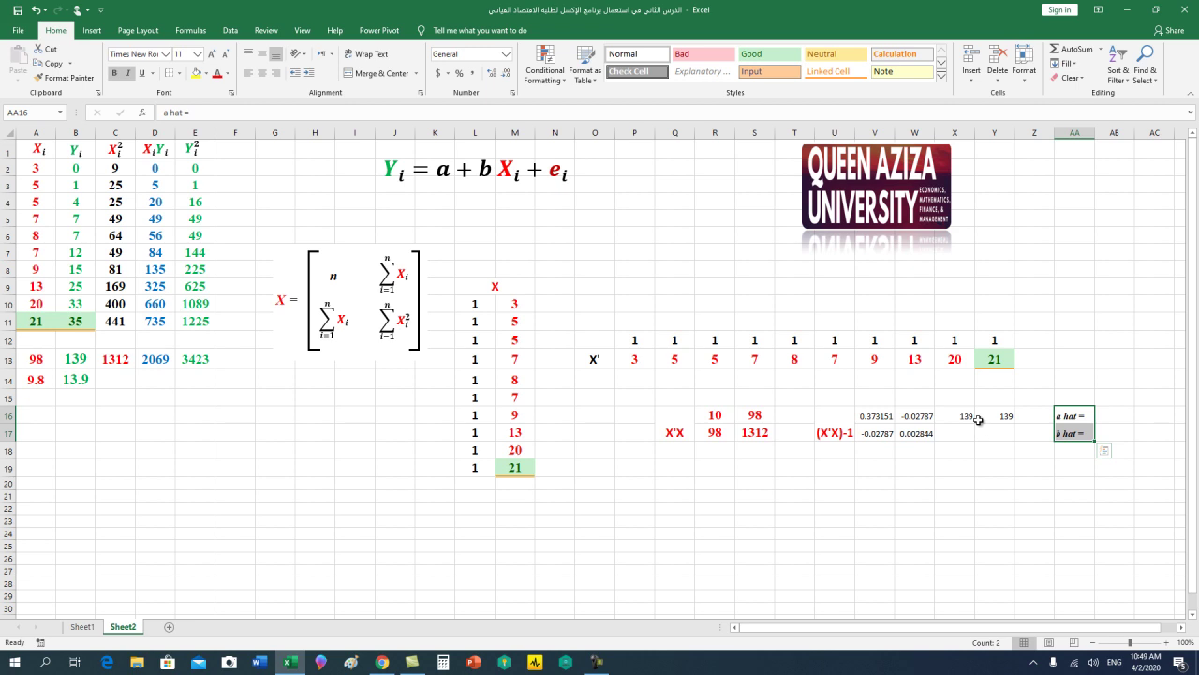
left_click(974, 418)
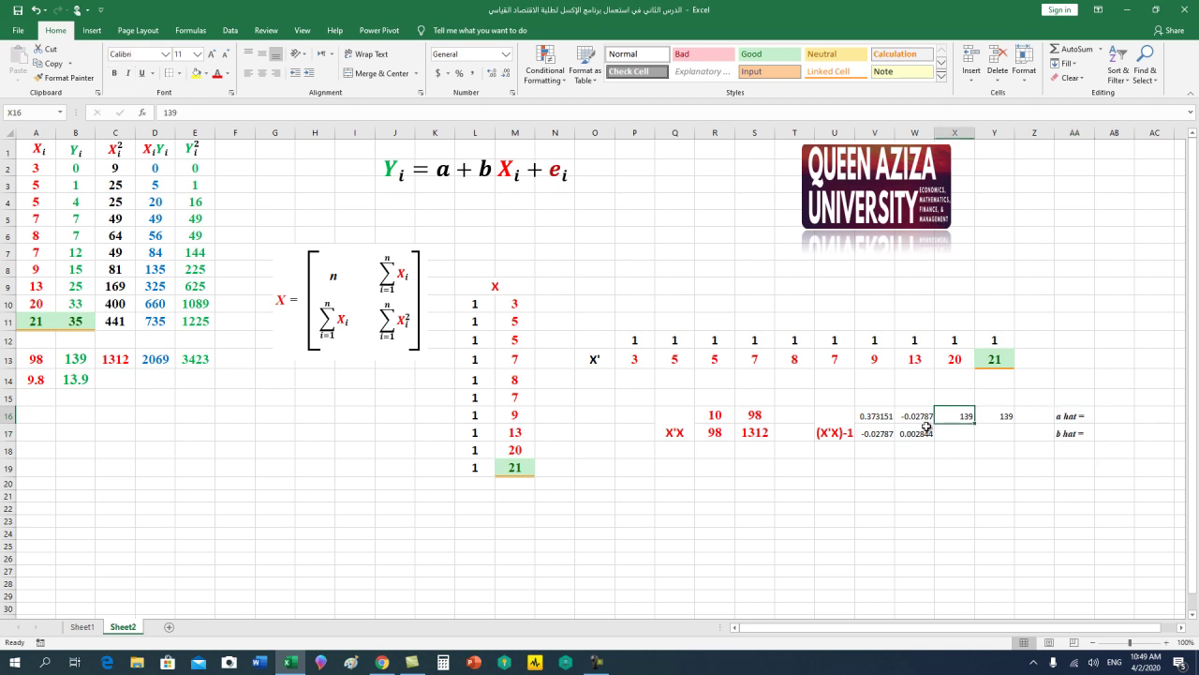
left_click(1068, 78)
left_click(1073, 98)
left_click_drag(995, 417, 995, 430)
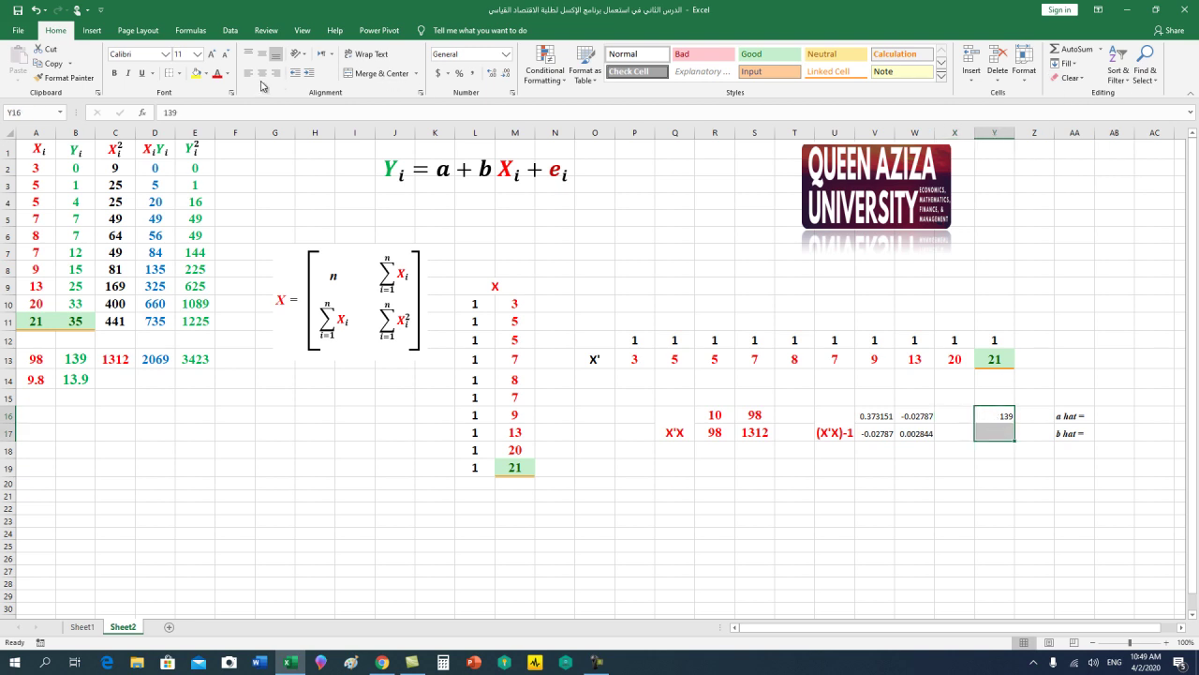
- Format Y16:Y17 as centred, bold, 16-point text
left_click(262, 72)
left_click(114, 73)
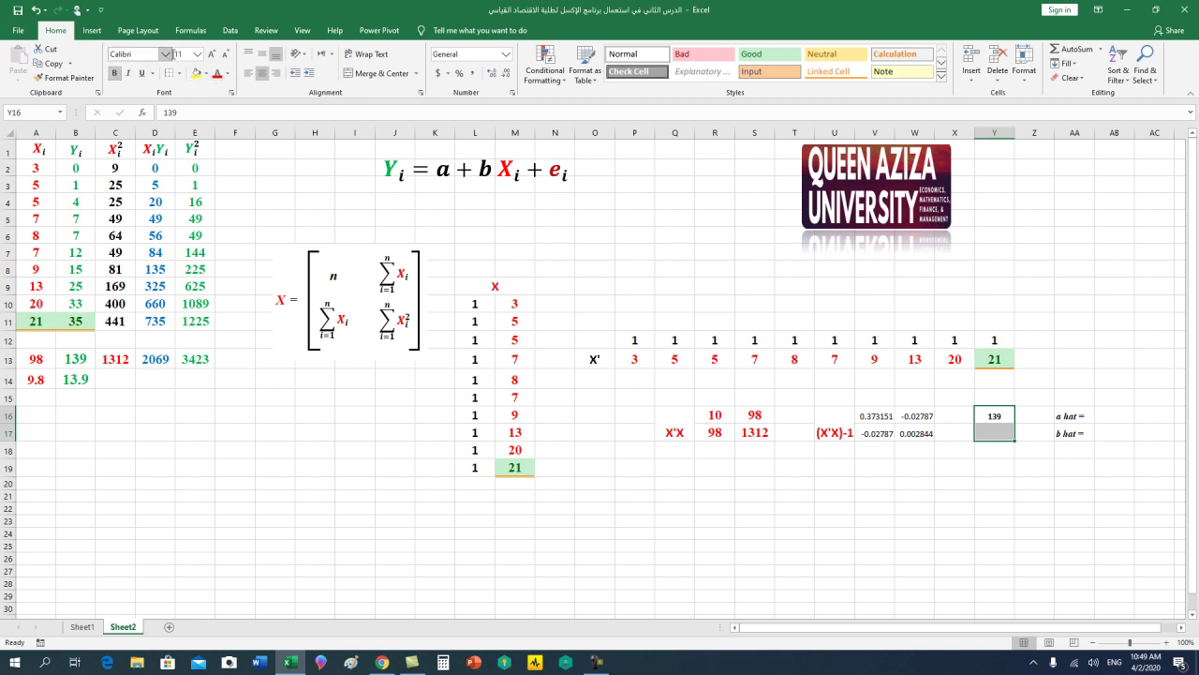
left_click(211, 54)
left_click(209, 56)
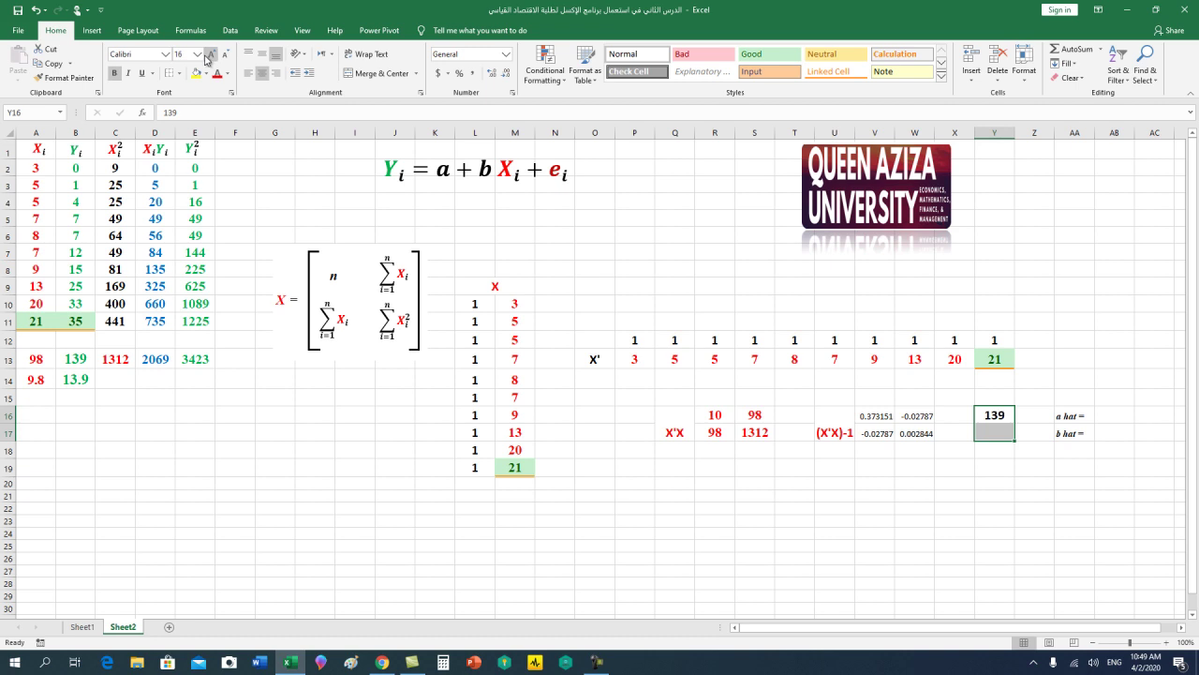
- Enter 2069 in Y17 below 139
left_click(981, 428)
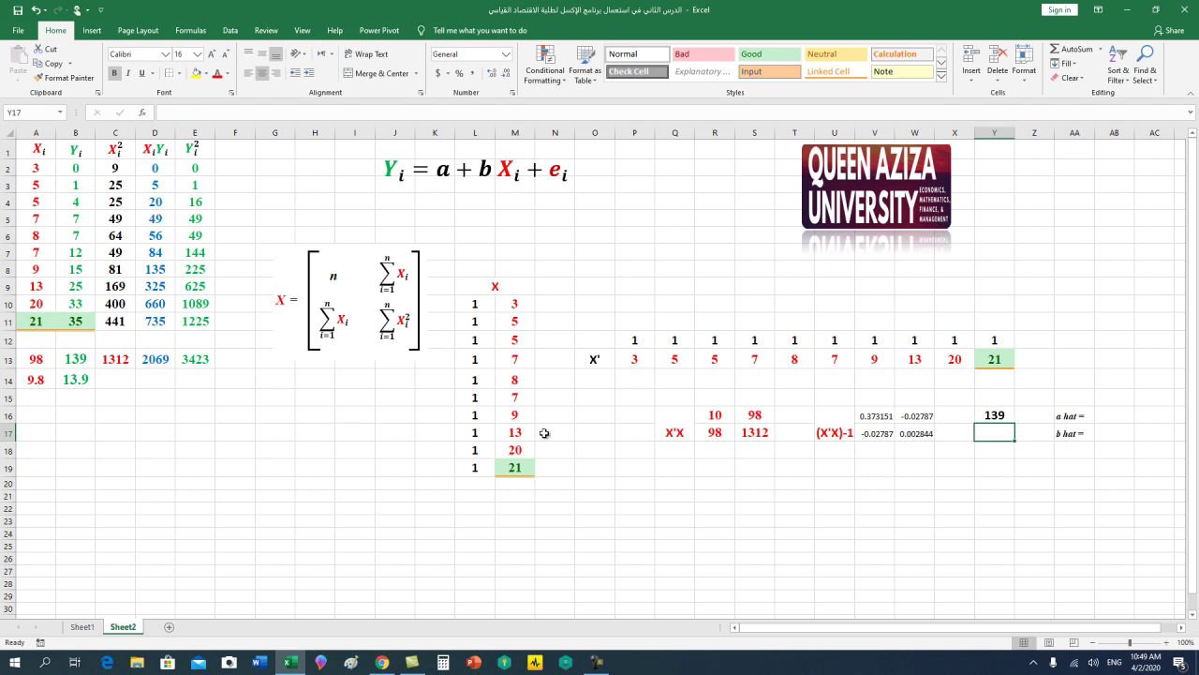
type("20")
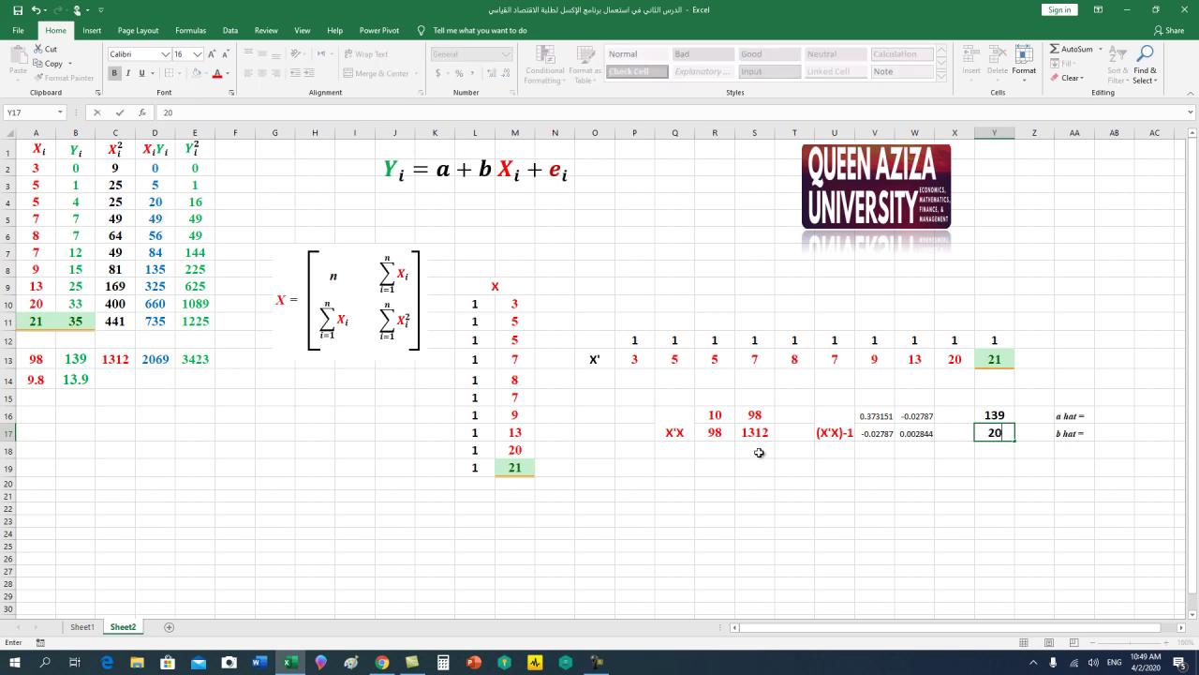
type("69")
left_click(960, 490)
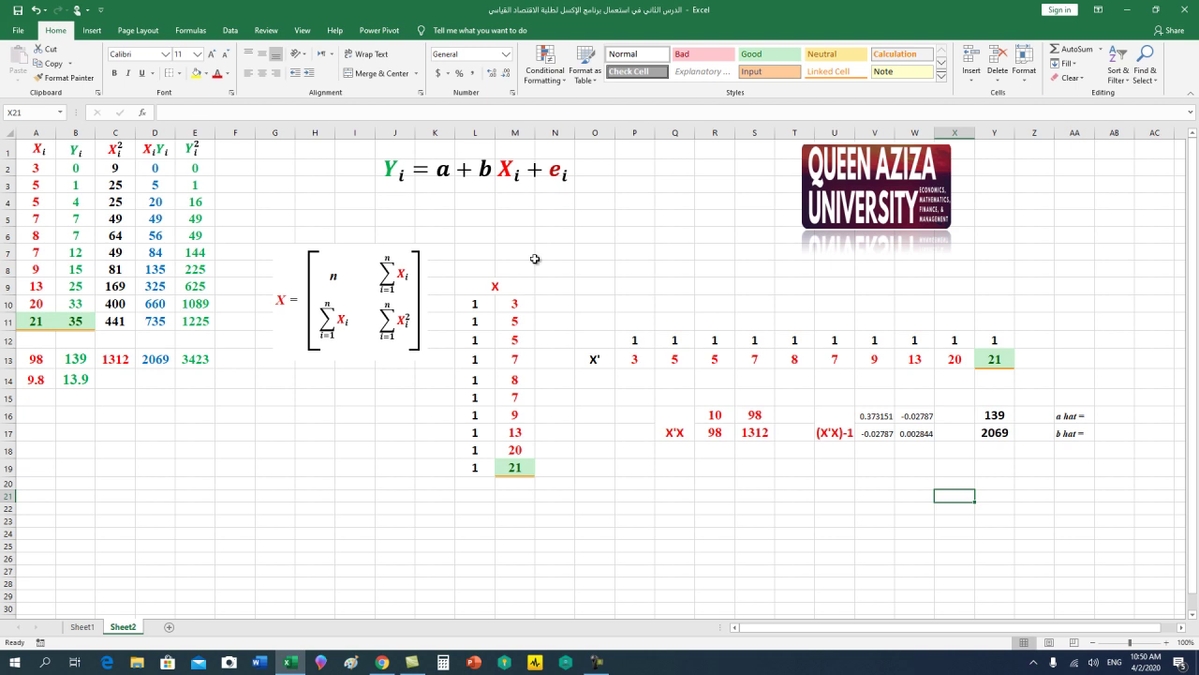
- Enter {=MMULT(V16:W17,Y16:Y17)} as an array in AB16:AB17, giving -5.80034 and 2.010239
left_click(1110, 411)
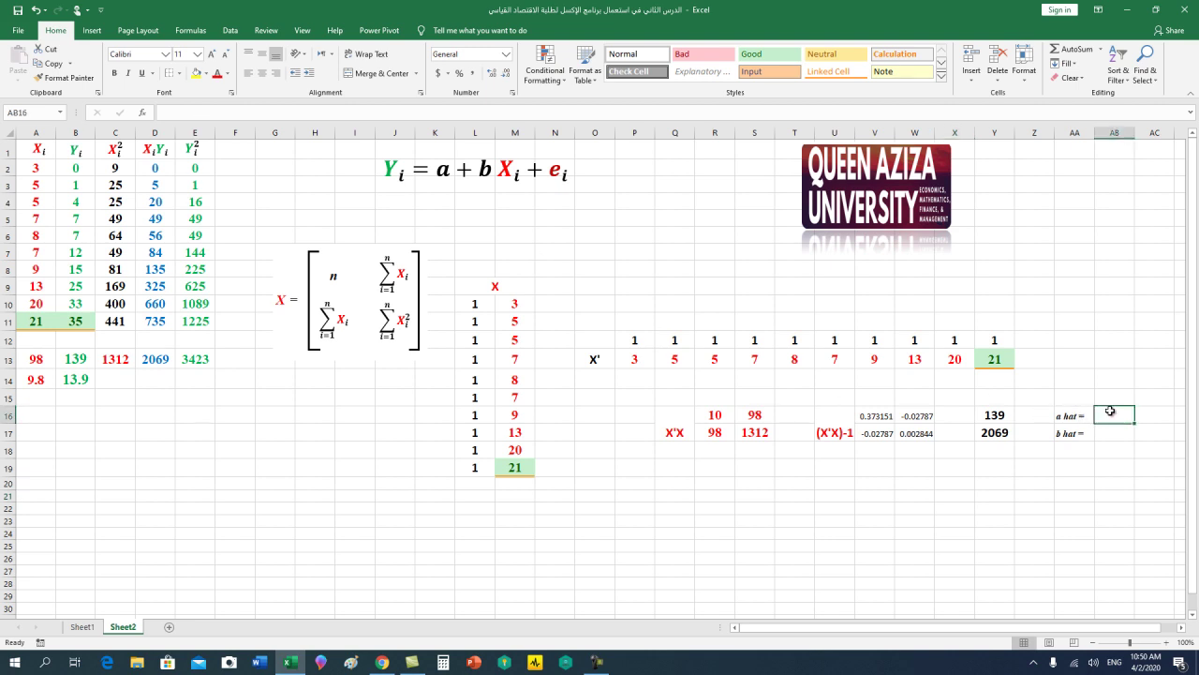
left_click_drag(1111, 422, 1110, 433)
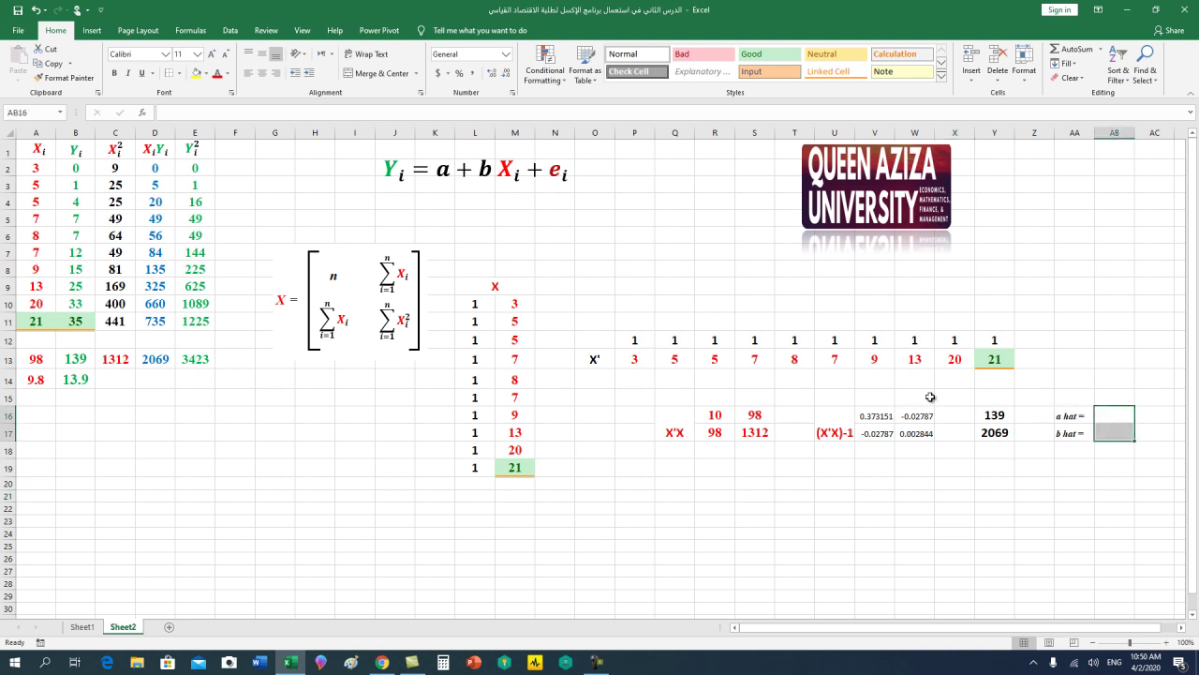
left_click(199, 32)
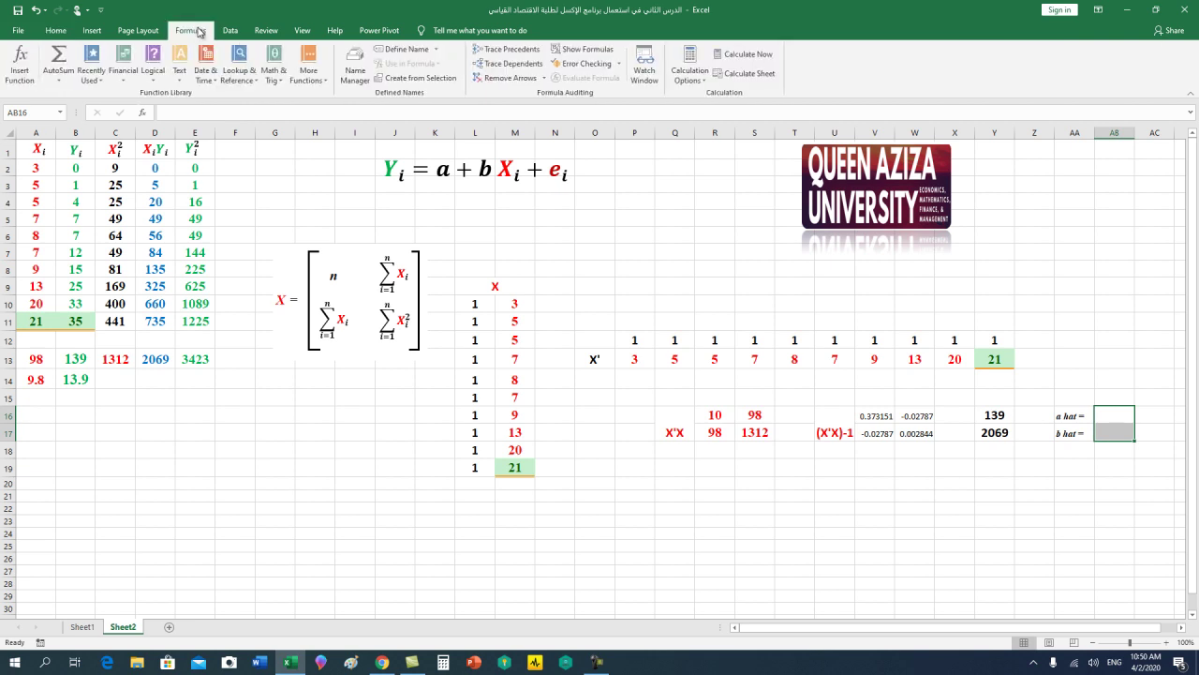
left_click(273, 80)
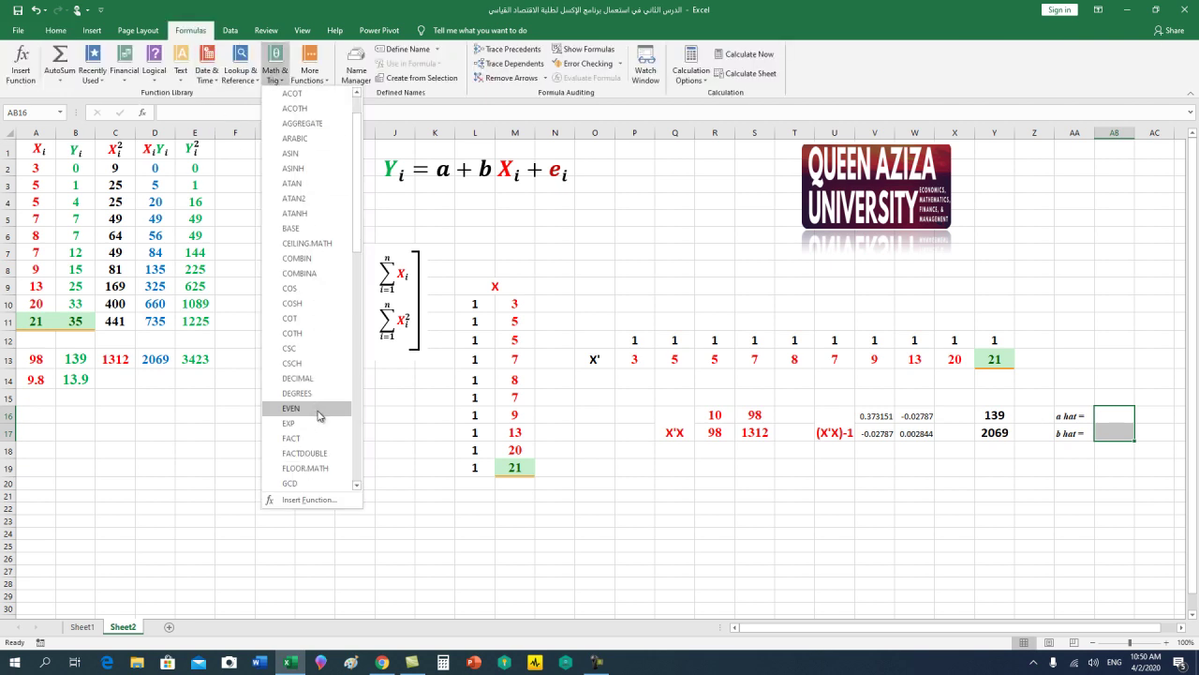
scroll(315, 469, "down", 3)
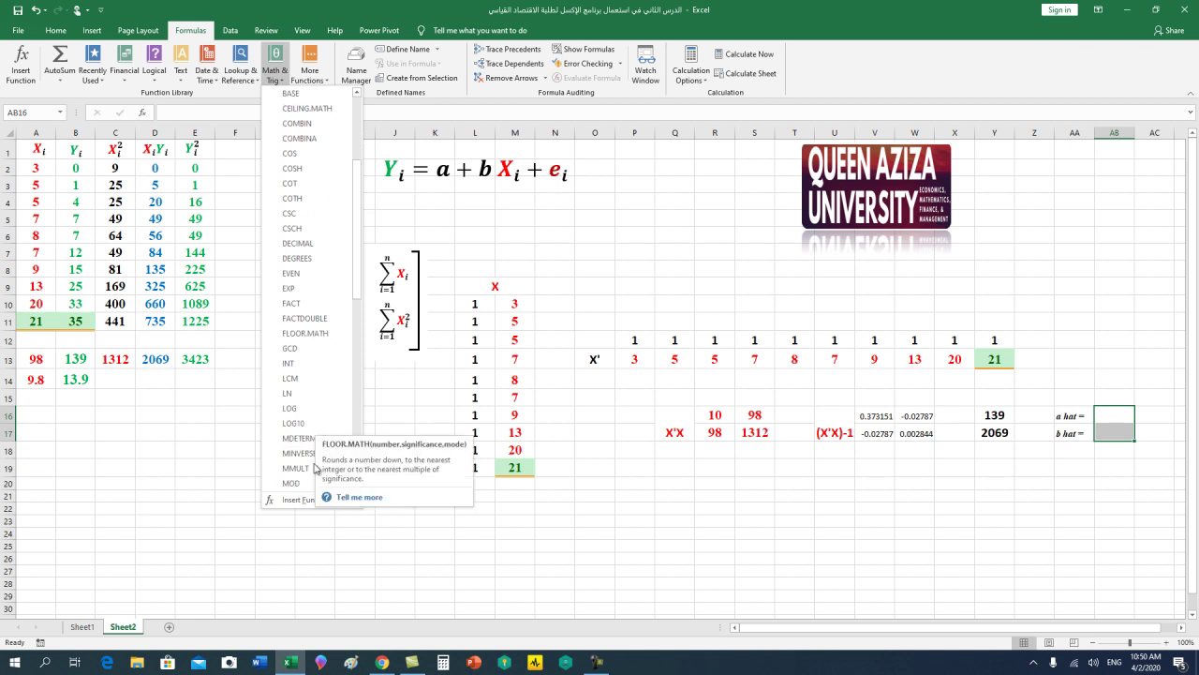
left_click(296, 468)
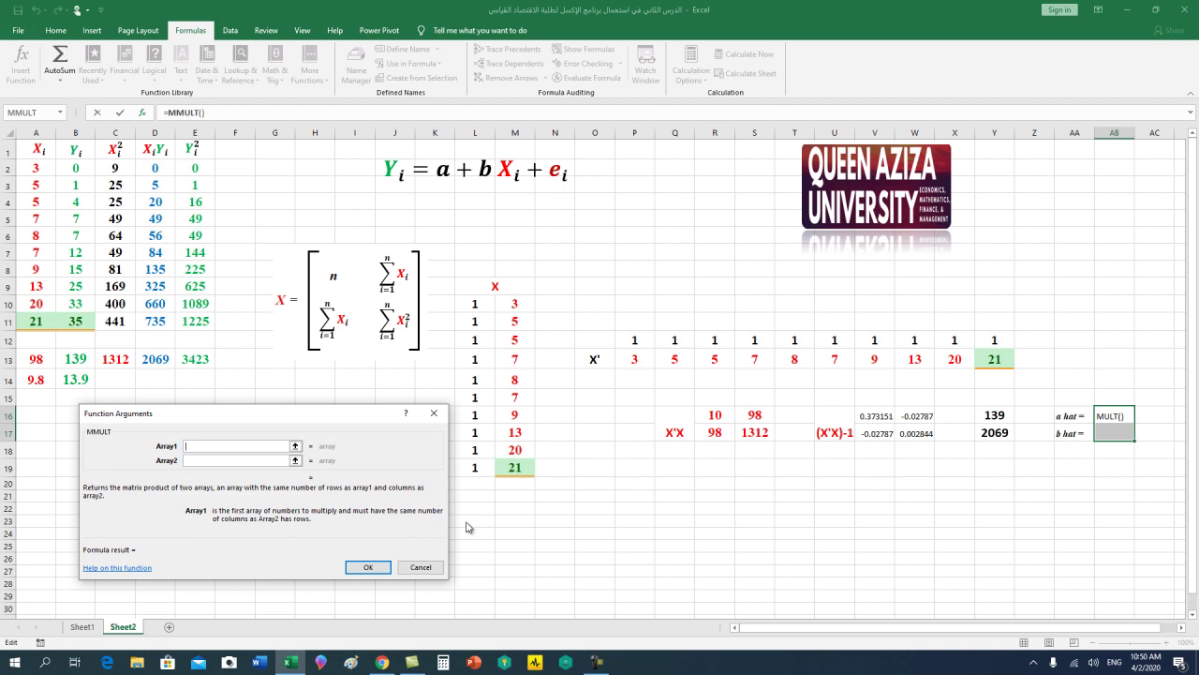
mouse_move(875, 416)
left_mouse_down()
mouse_move(871, 429)
mouse_move(916, 433)
left_mouse_up()
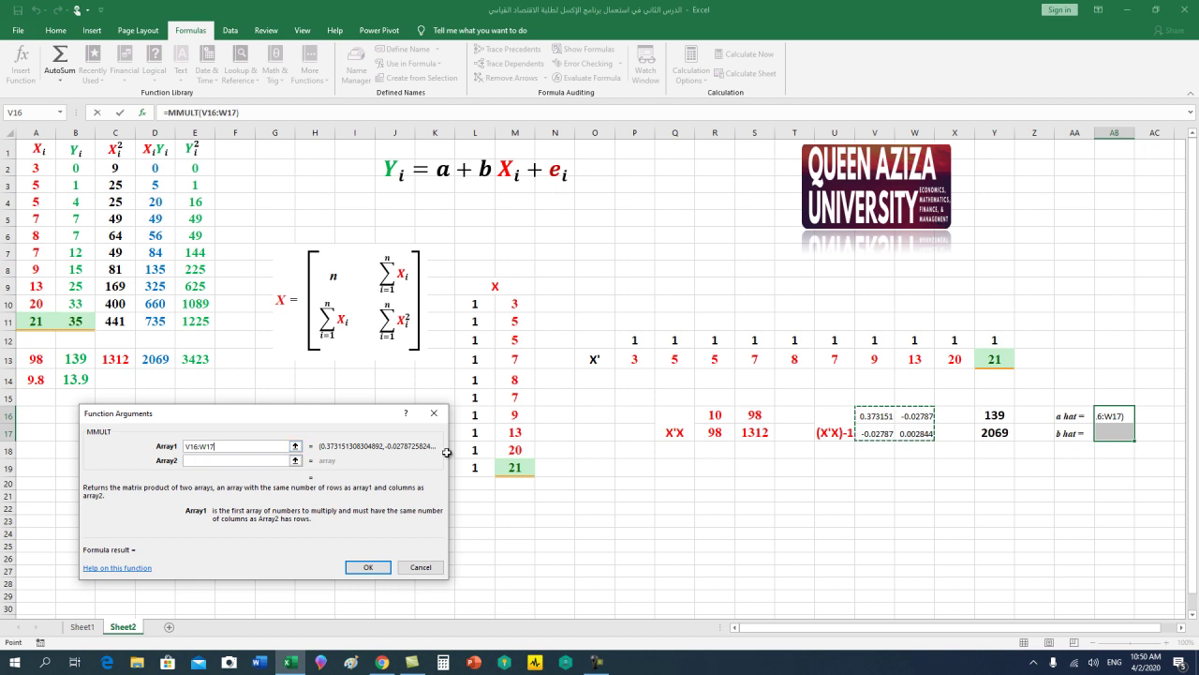
left_click(242, 459)
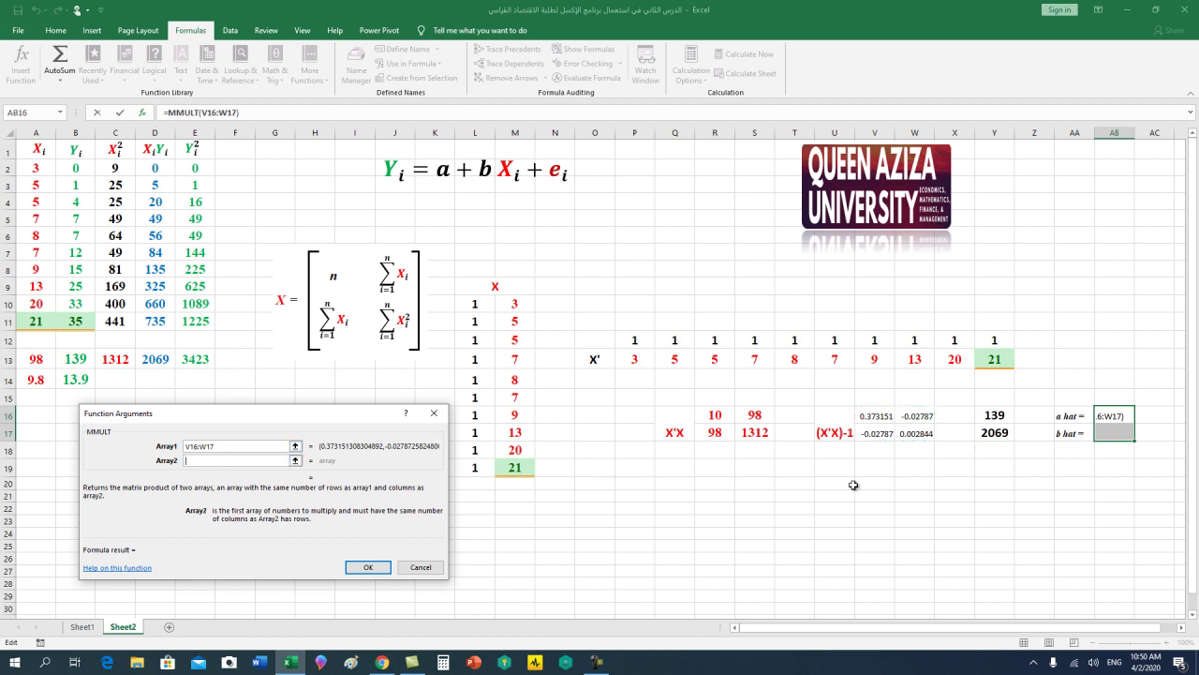
left_click_drag(994, 414, 994, 433)
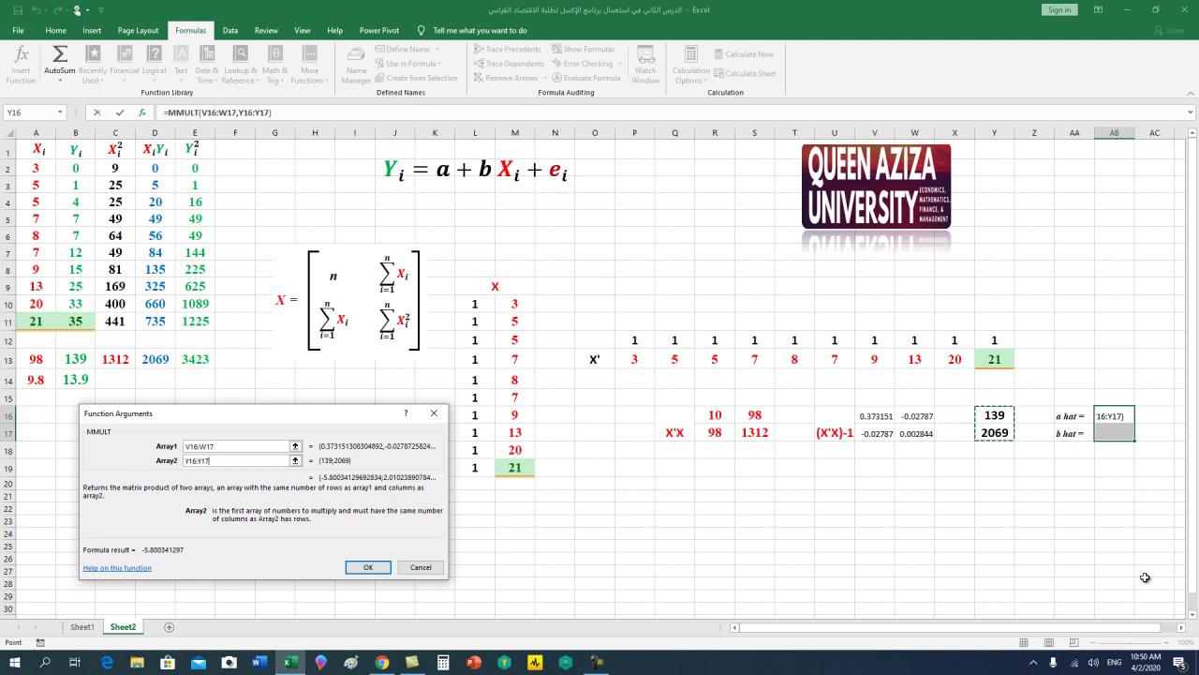
key("ctrl+shift+Return")
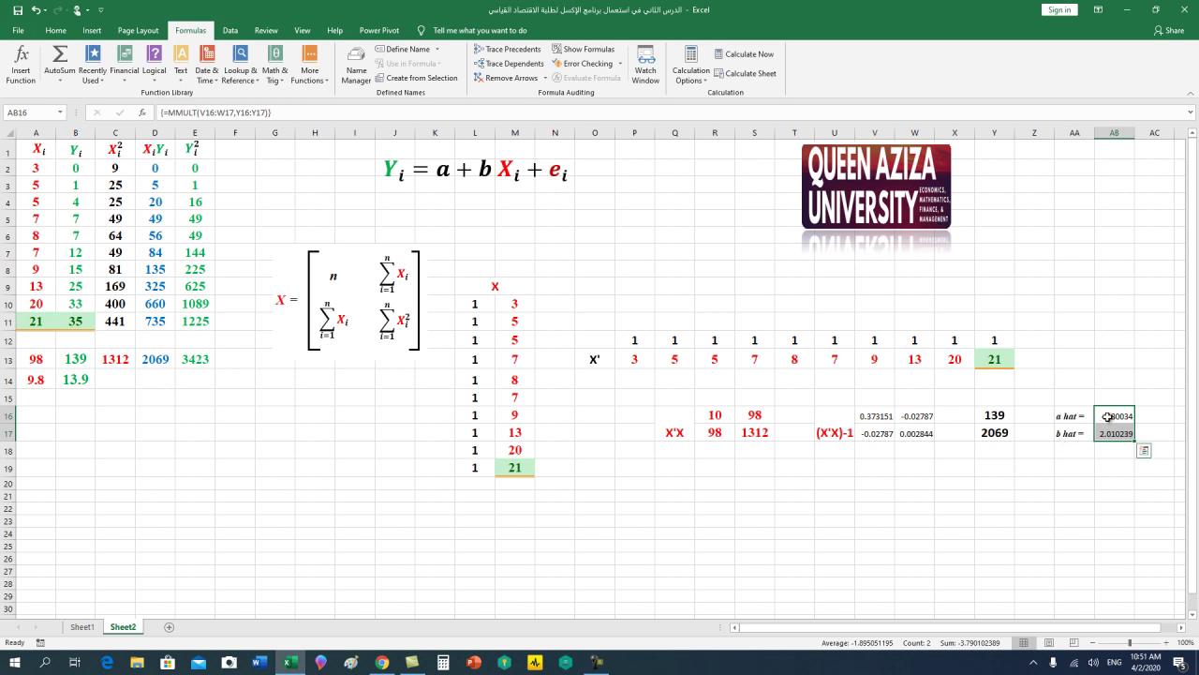
- Enlarge the a hat and b hat labels and values in AA16:AB17 by two font sizes
left_click_drag(1123, 413, 1060, 437)
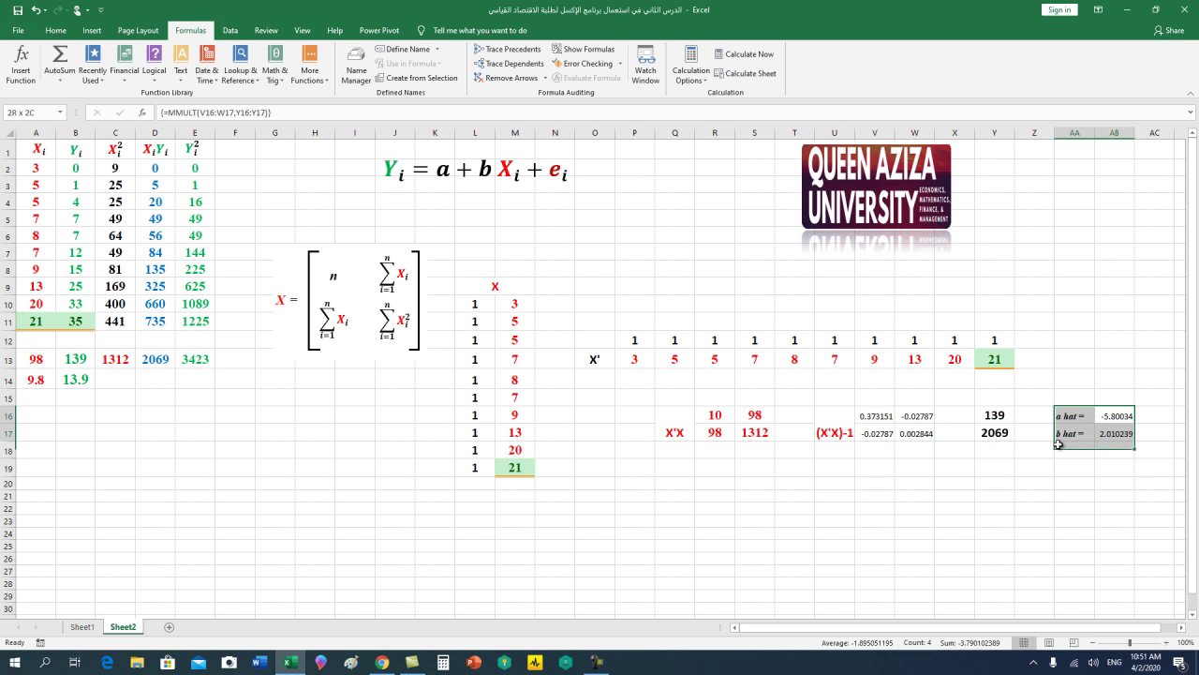
left_click(56, 30)
left_click(212, 52)
left_click(213, 52)
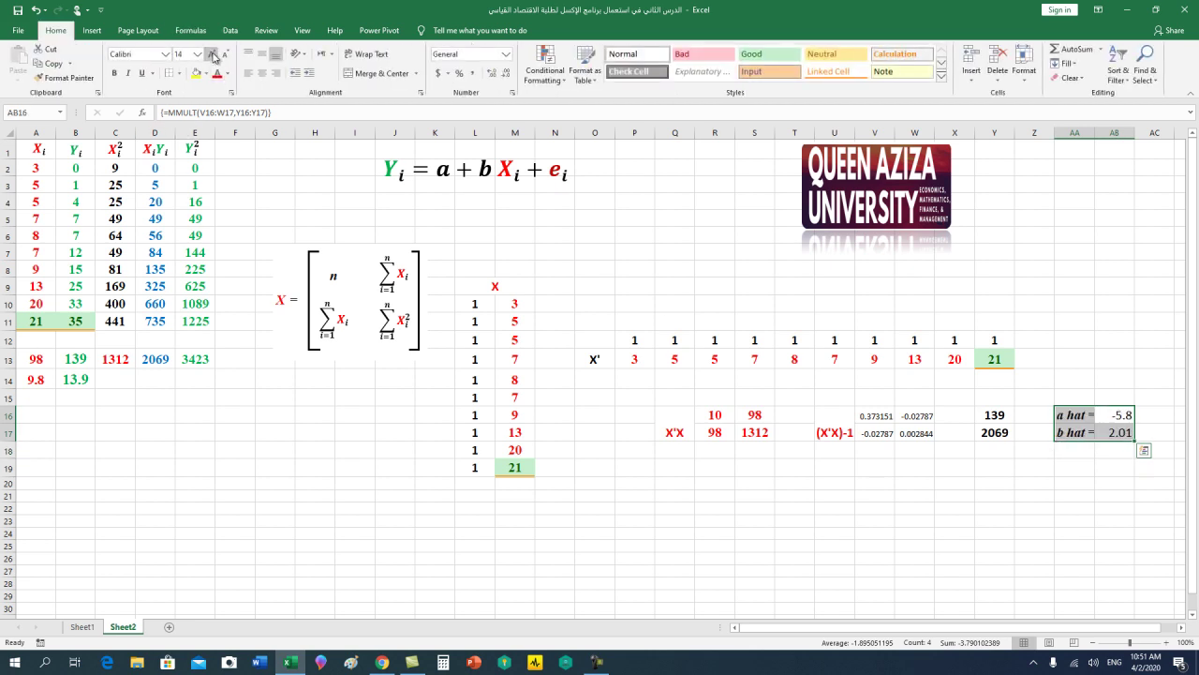
left_click(1103, 533)
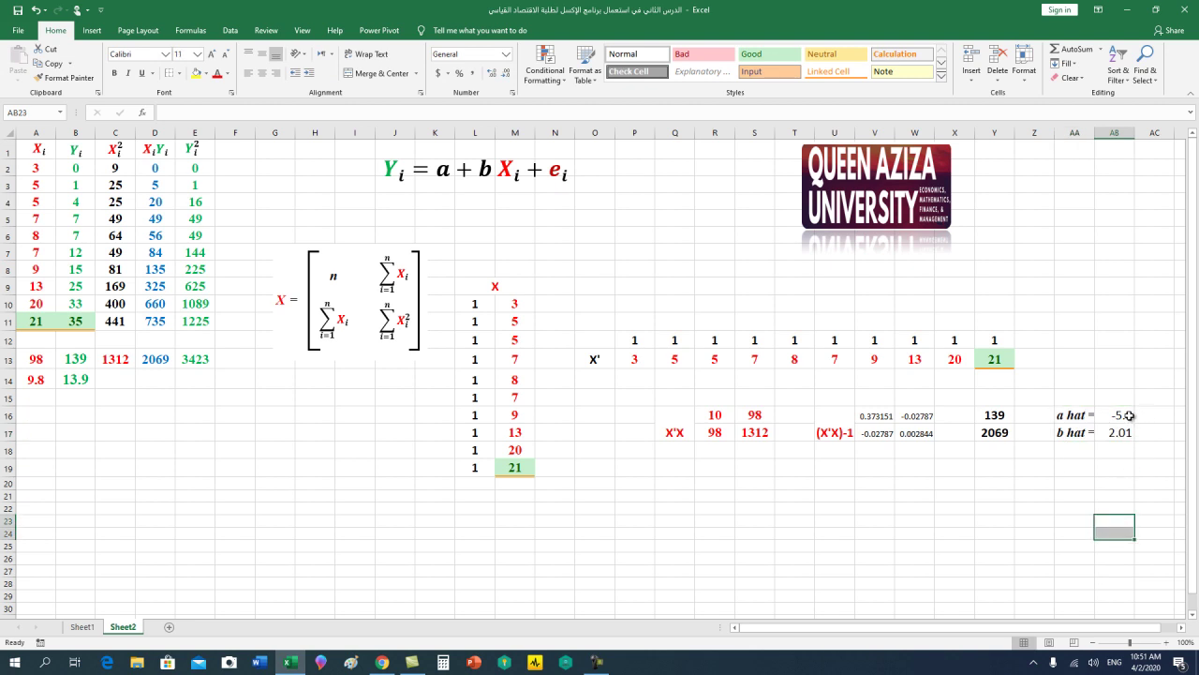
- Try bold on the estimate values AB16:AB17, then undo it
left_click_drag(1127, 414, 1127, 432)
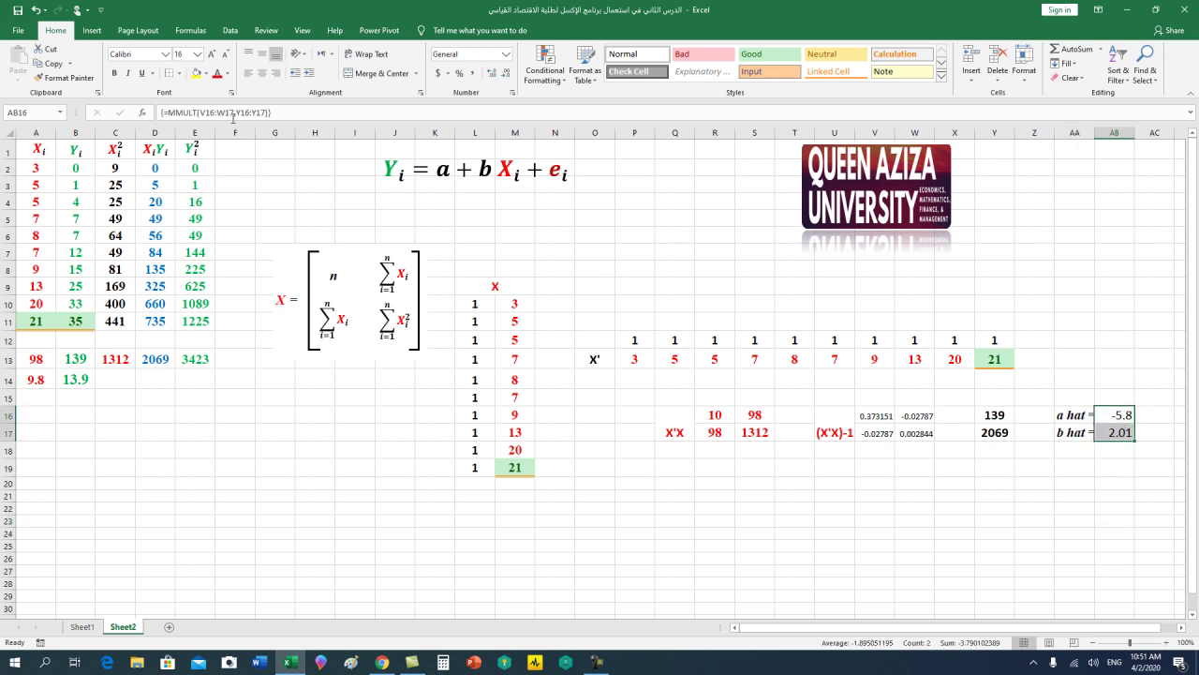
left_click(114, 73)
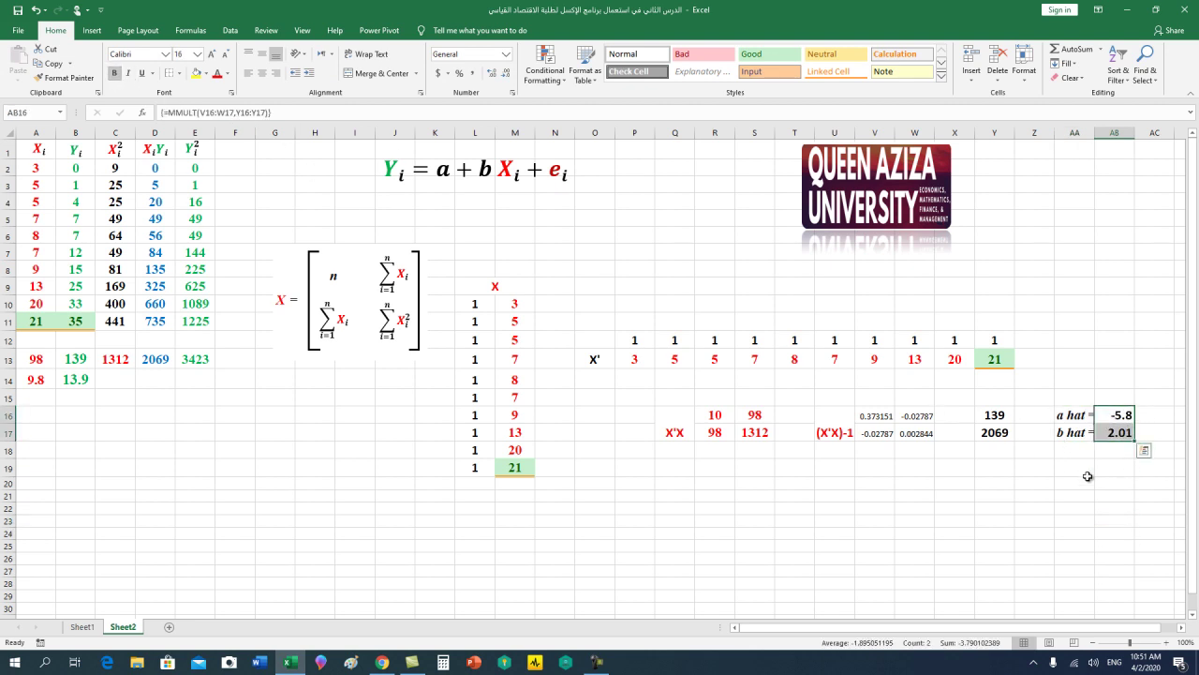
key("ctrl+z")
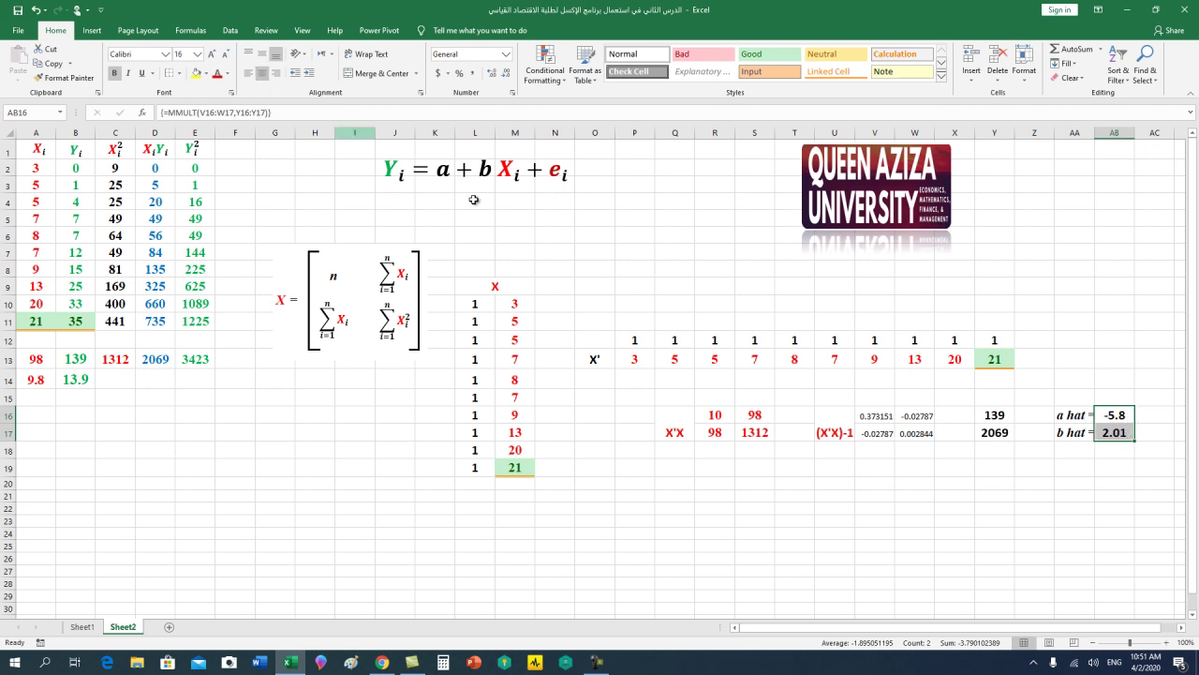
left_click(834, 533)
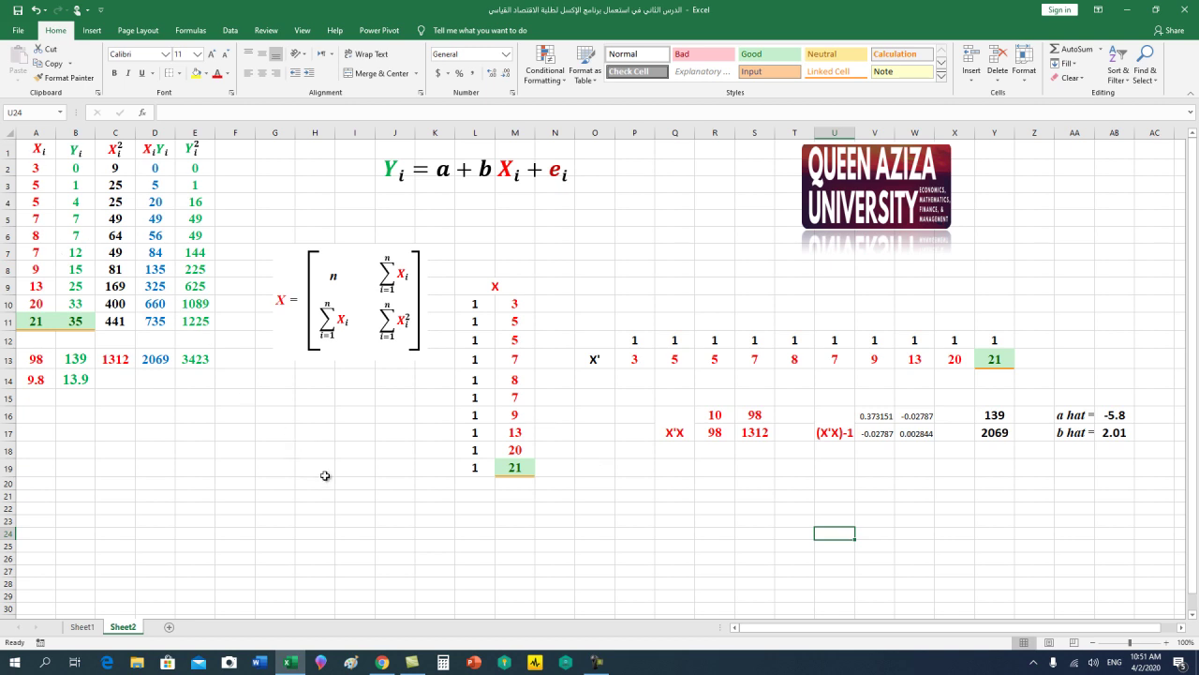
- Review the calculator's ŷ = 2.01024X - 5.80034 result in Chrome, then go back to the Excel sheet
left_click(377, 667)
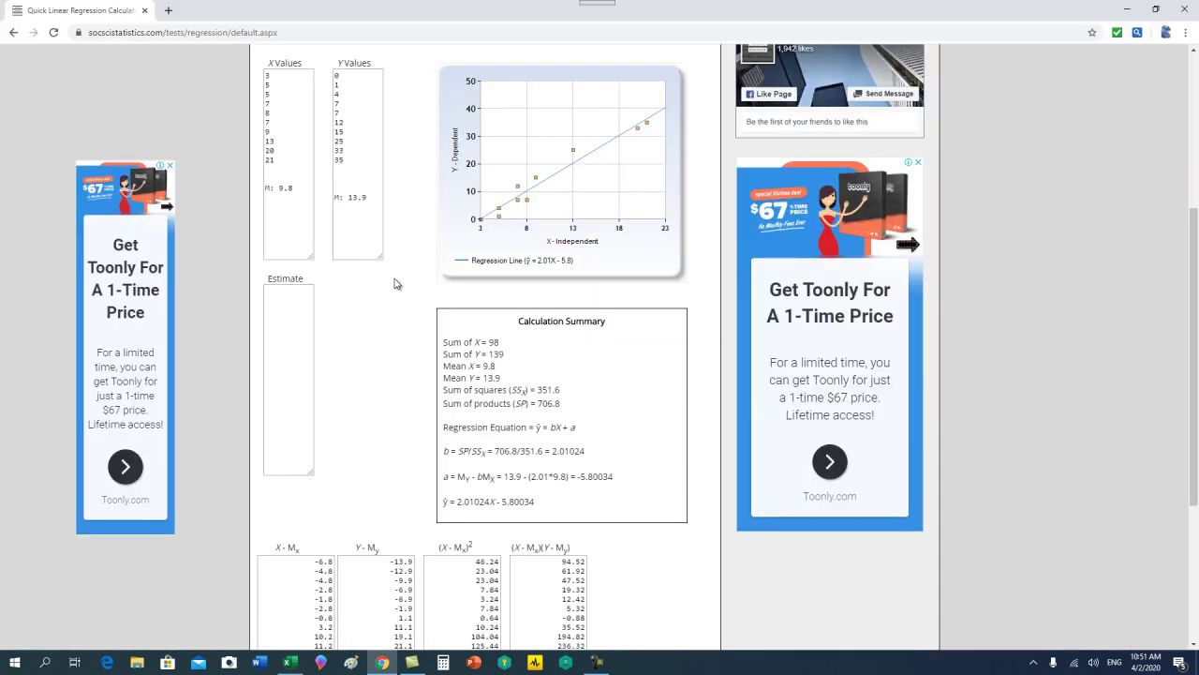
scroll(395, 280, "up", 3)
scroll(395, 279, "up", 2)
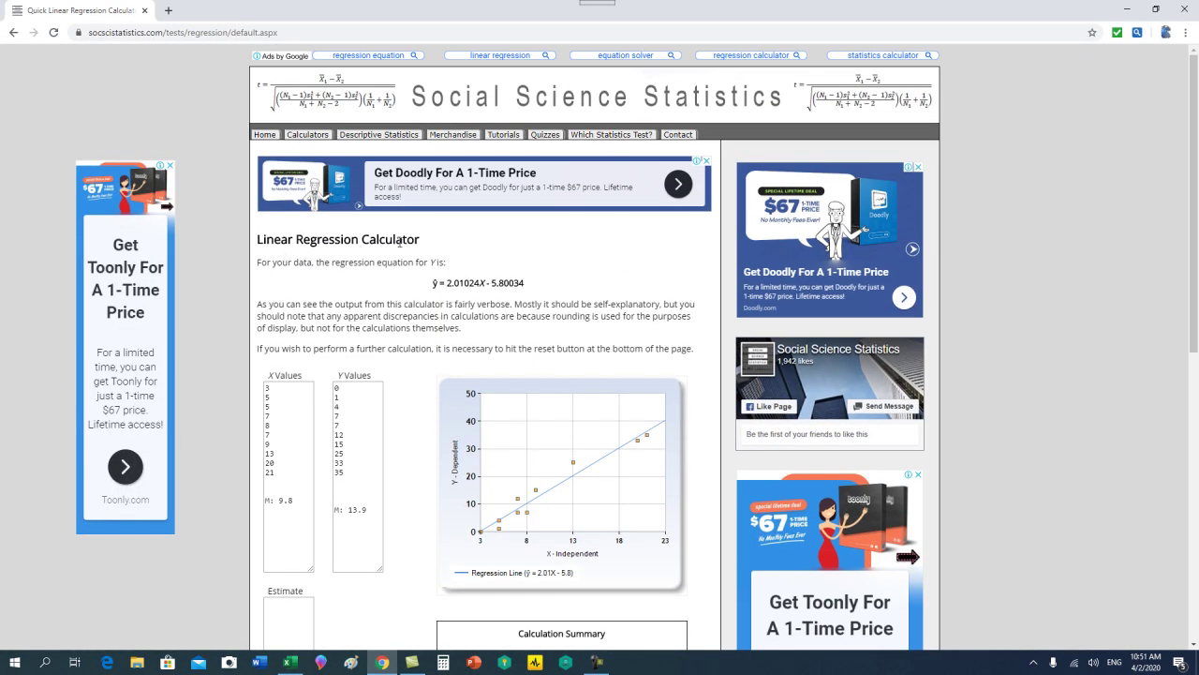
scroll(401, 375, "down", 2)
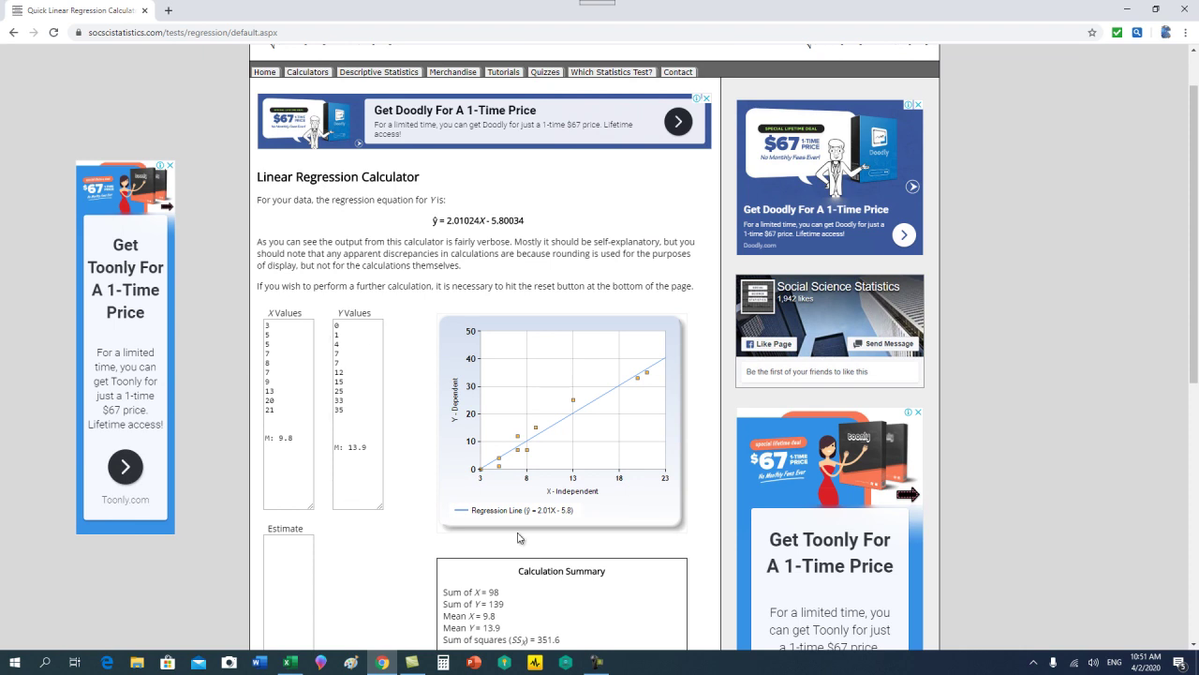
left_click(292, 662)
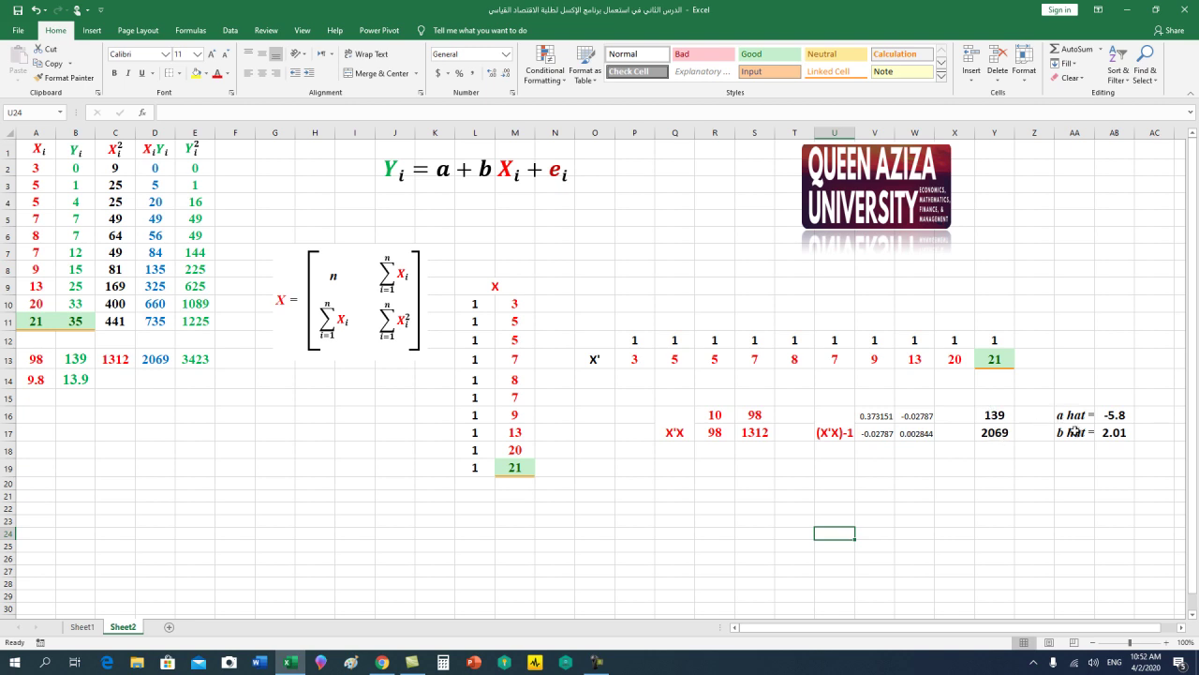
- Bring the Chrome regression calculator page showing ŷ = 2.01024X - 5.80034 back to the front
left_click(389, 661)
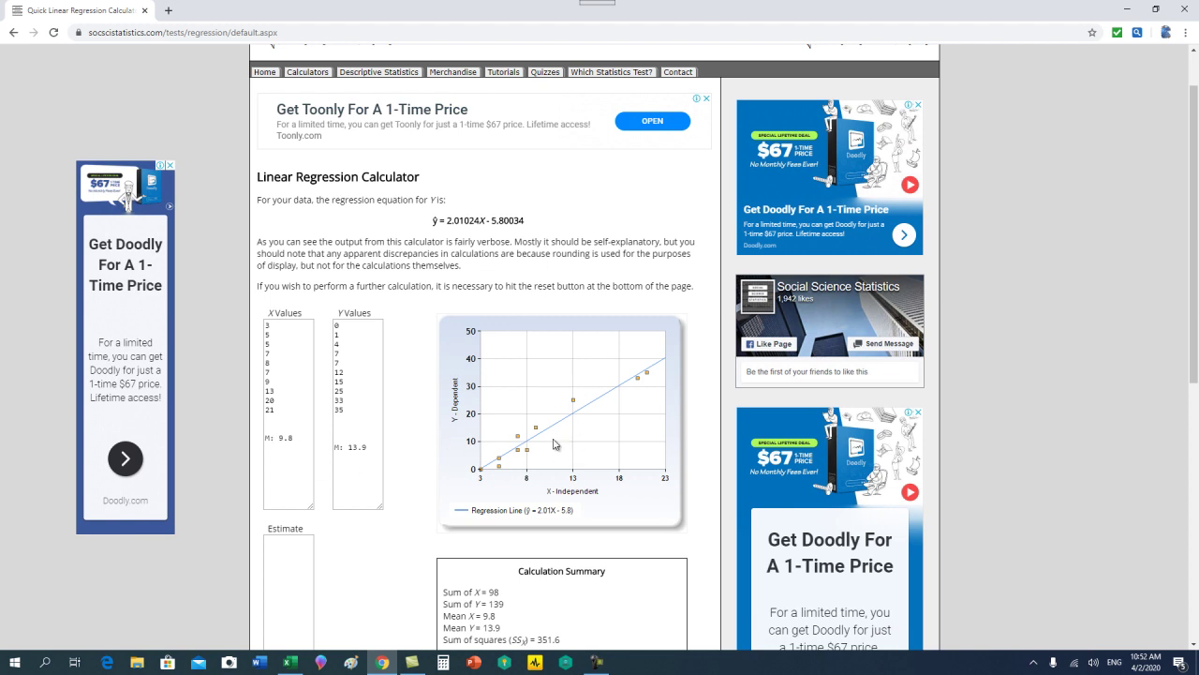
- Scroll down to the Calculation Summary showing b = 2.01024 and a = -5.80034
scroll(555, 445, "down", 2)
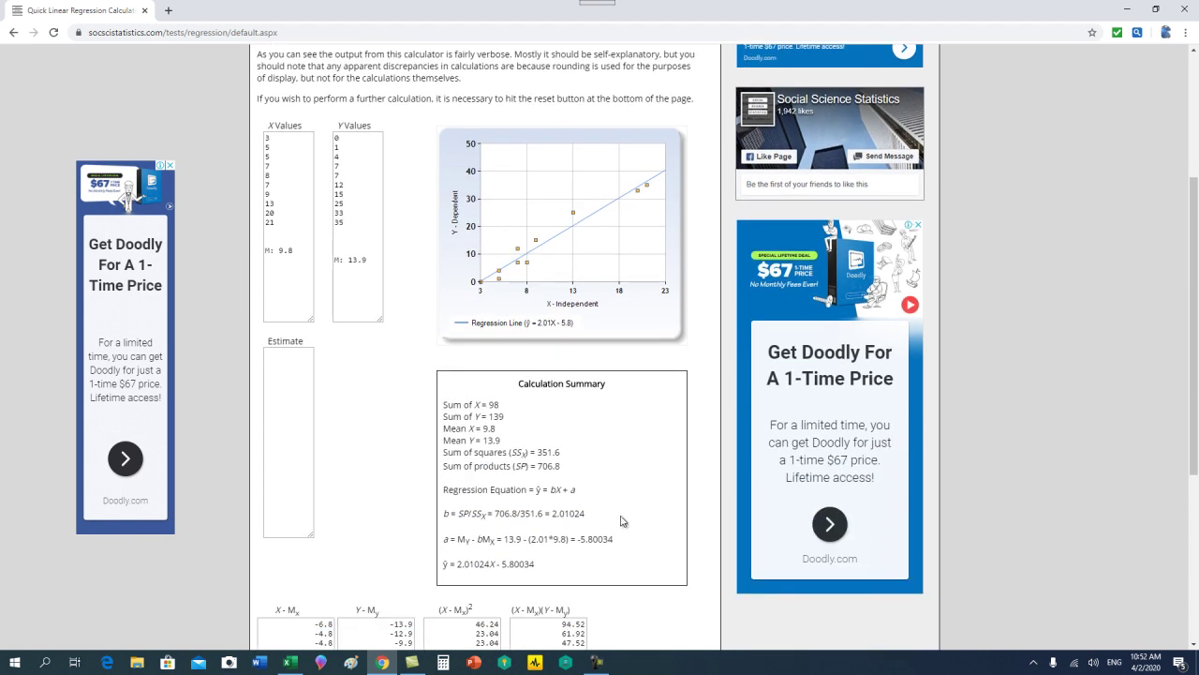
scroll(614, 502, "down", 1)
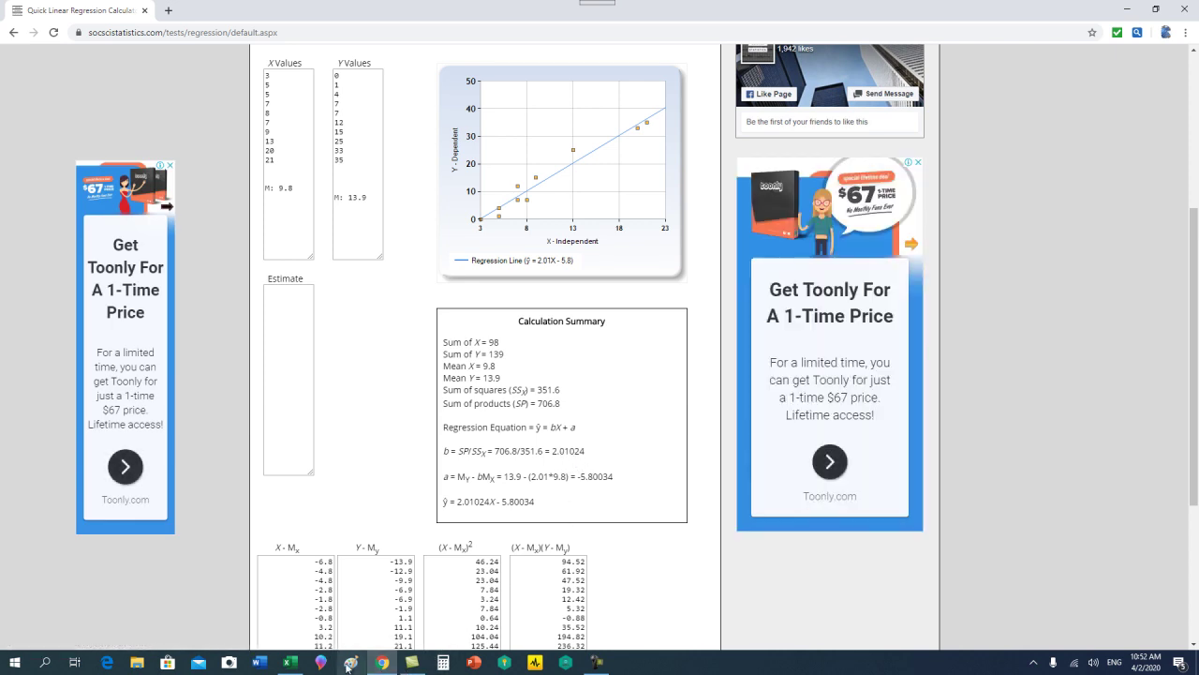
- Switch back to the Excel sheet showing a hat -5.8 and b hat 2.01
left_click(290, 662)
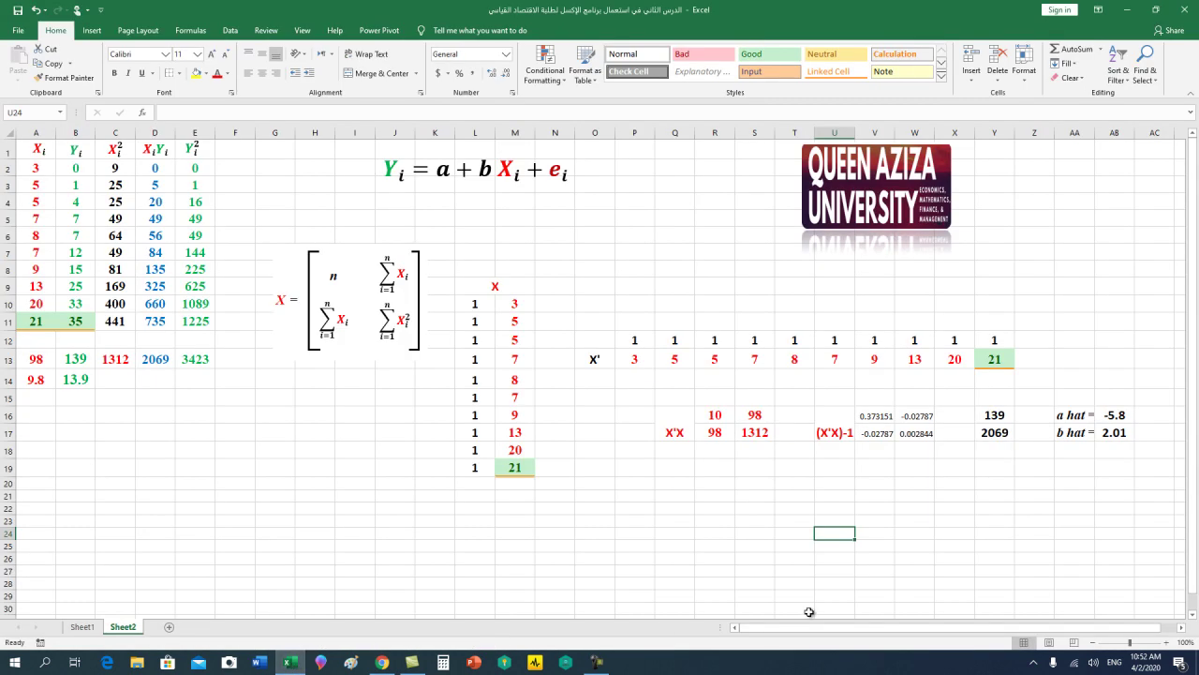